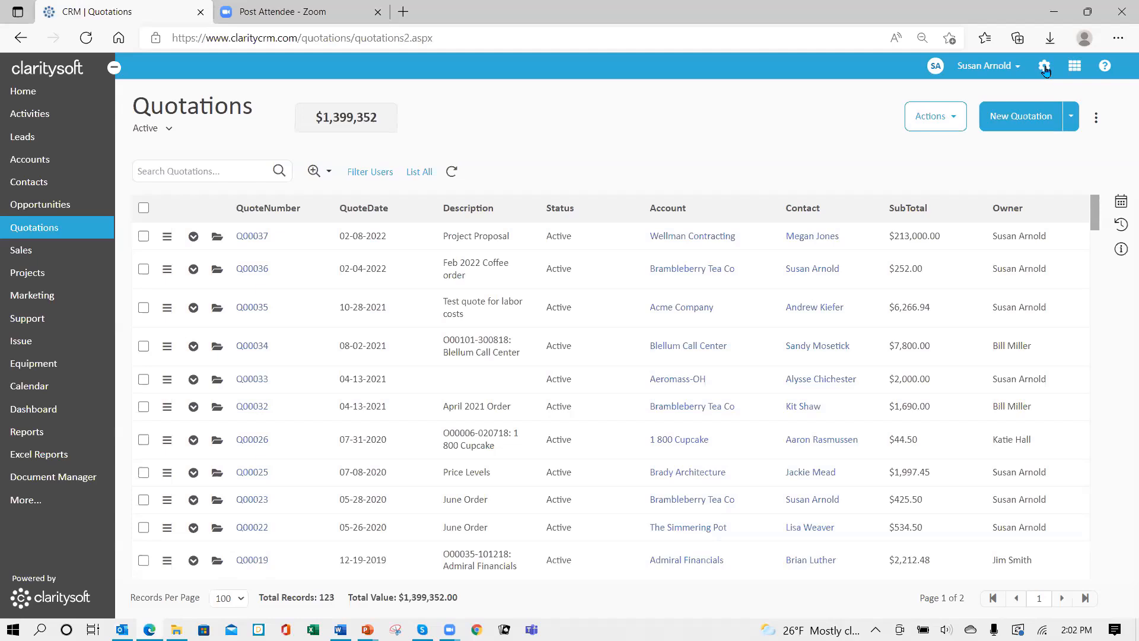
# - Examine the standard and enhanced quotation template lists in the Quotations customization settings, and return to the quotations list
pyautogui.click(1045, 68)
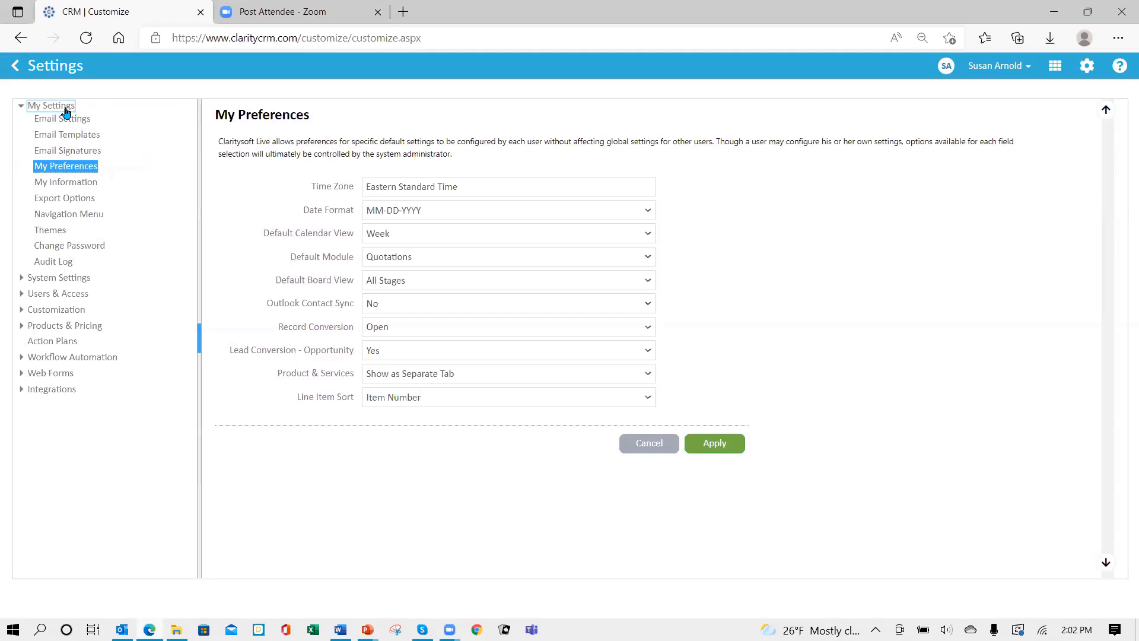
pyautogui.click(20, 309)
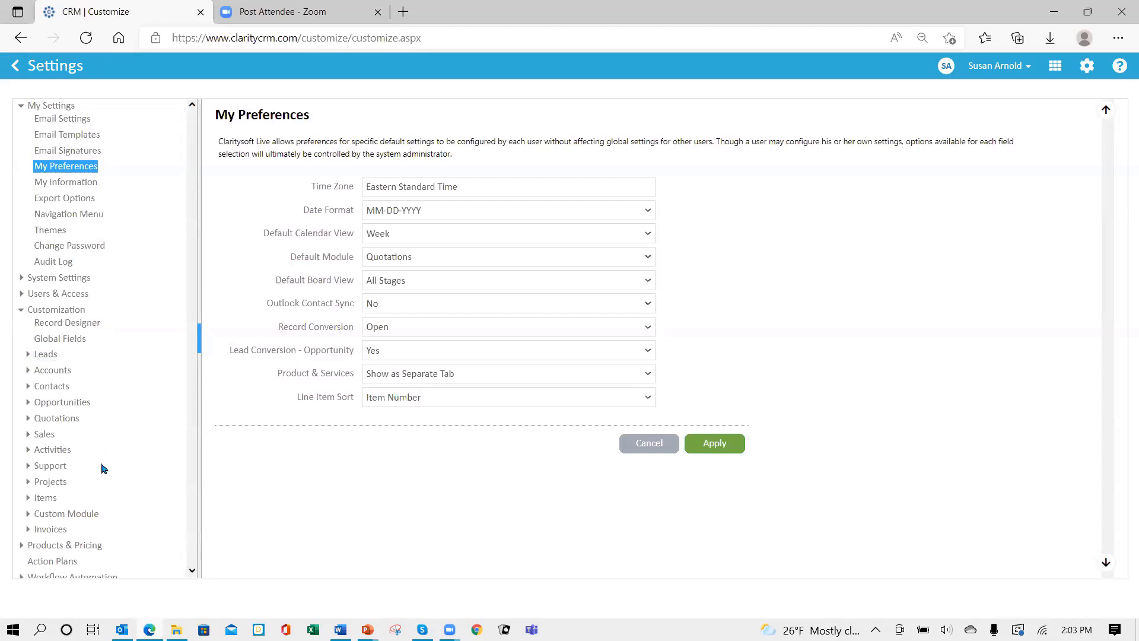
pyautogui.click(28, 418)
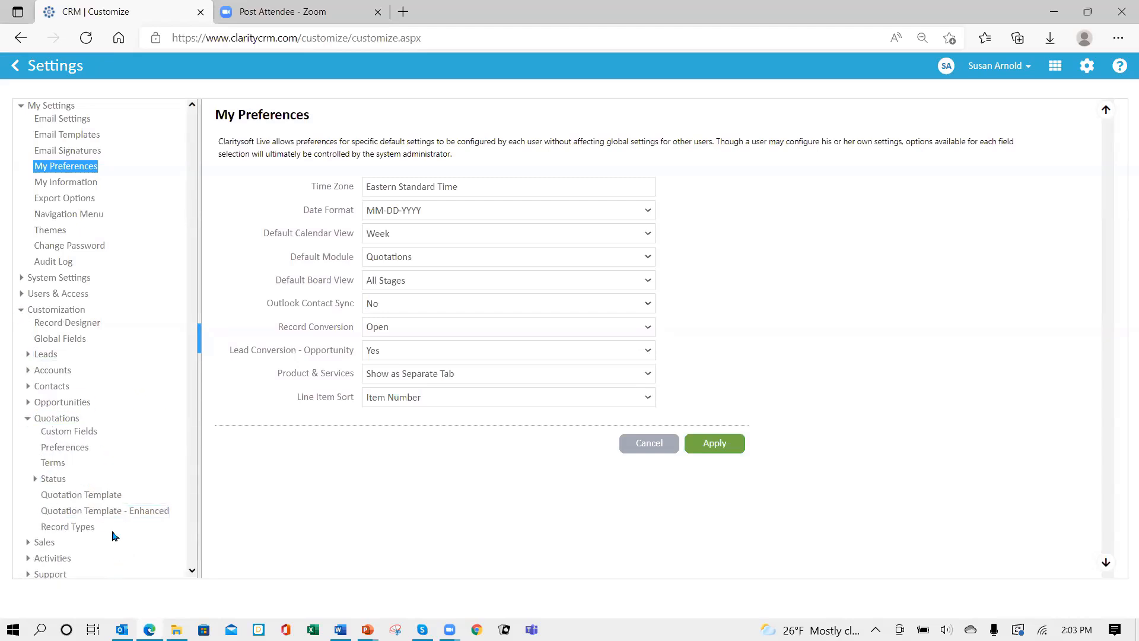
pyautogui.click(105, 498)
pyautogui.click(116, 517)
pyautogui.click(109, 498)
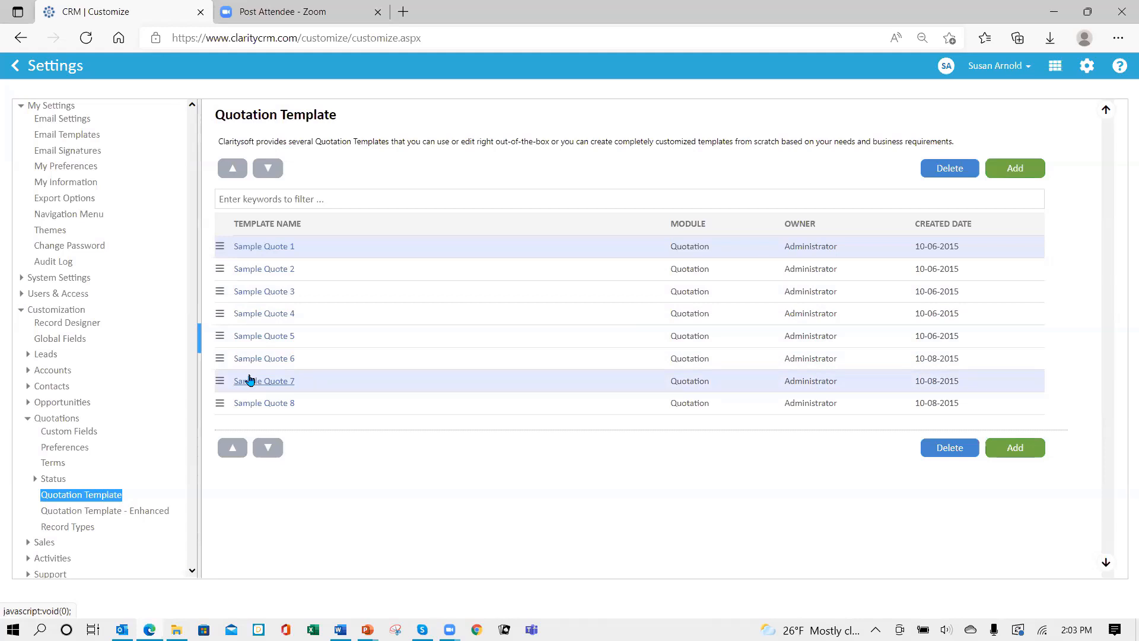
pyautogui.click(105, 514)
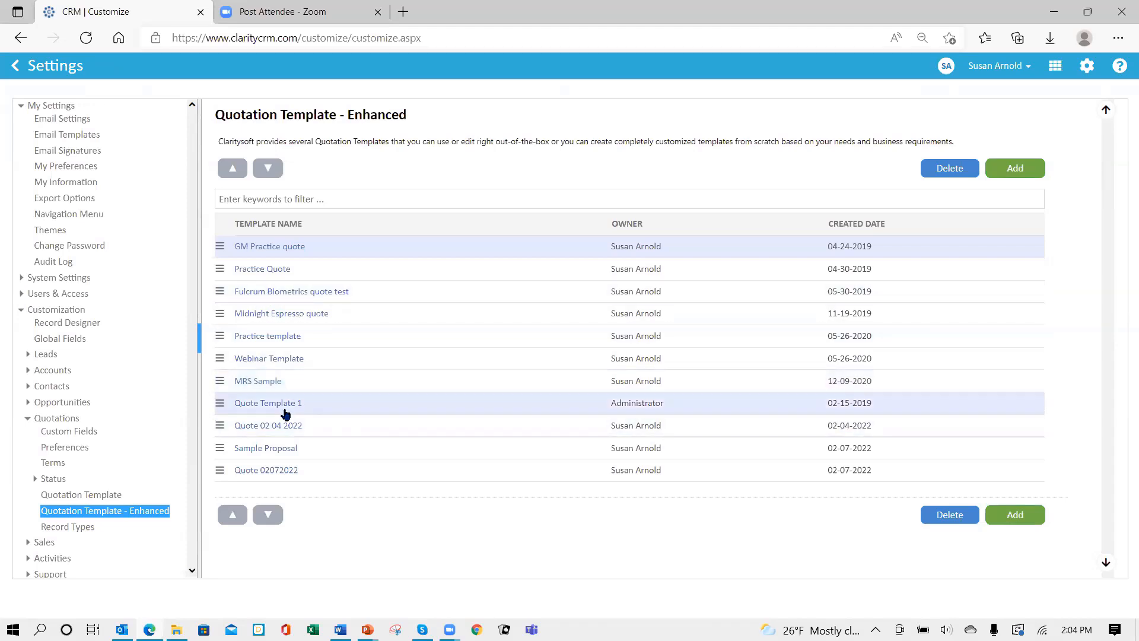
pyautogui.click(16, 70)
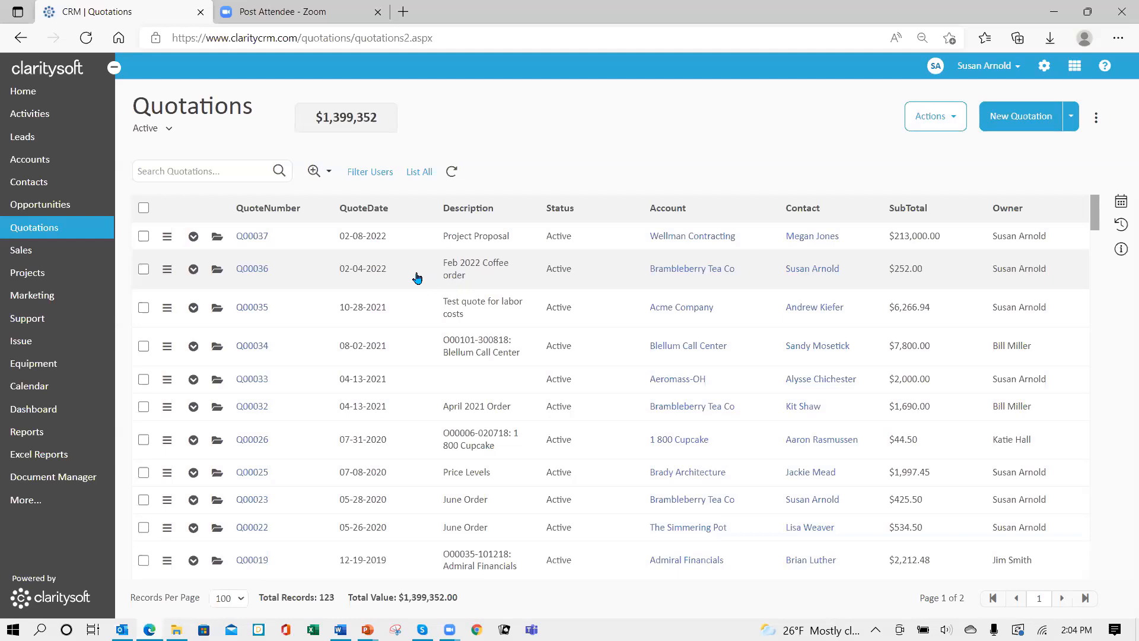
# - Open the Feb 2022 Coffee order quotation for Brambleberry Tea Co and review its products, services and details
pyautogui.click(218, 270)
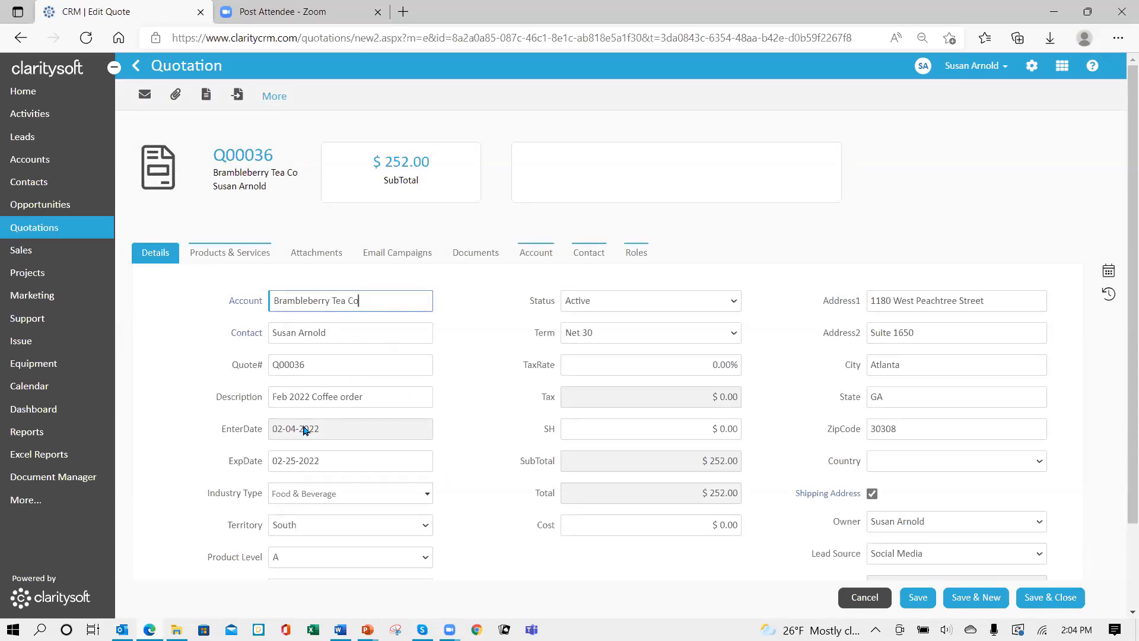
pyautogui.click(240, 260)
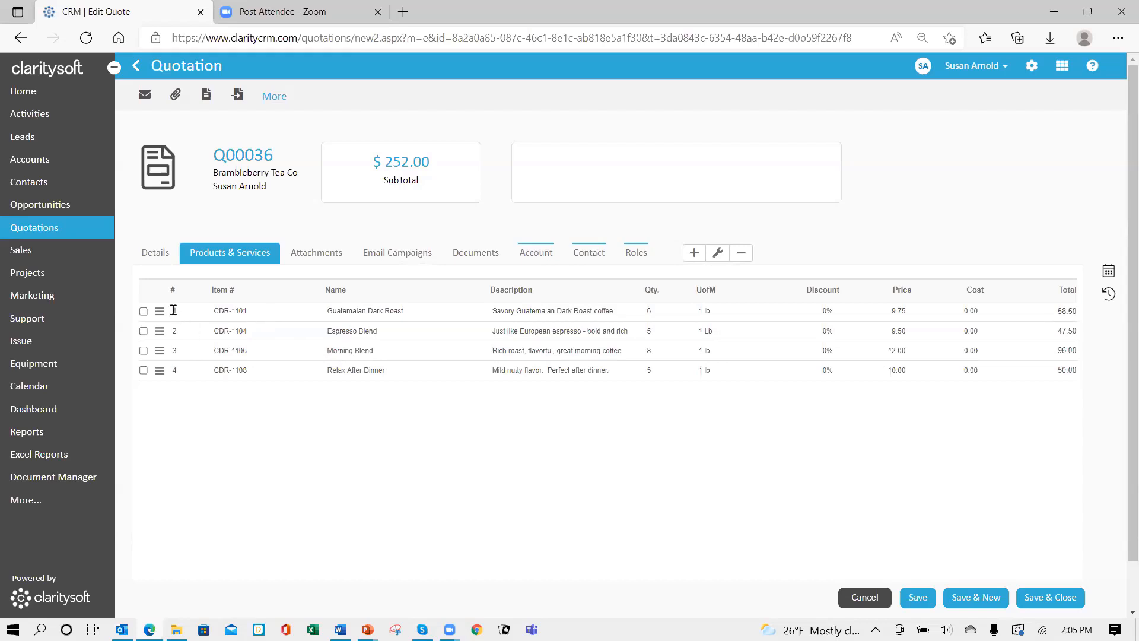
pyautogui.click(151, 254)
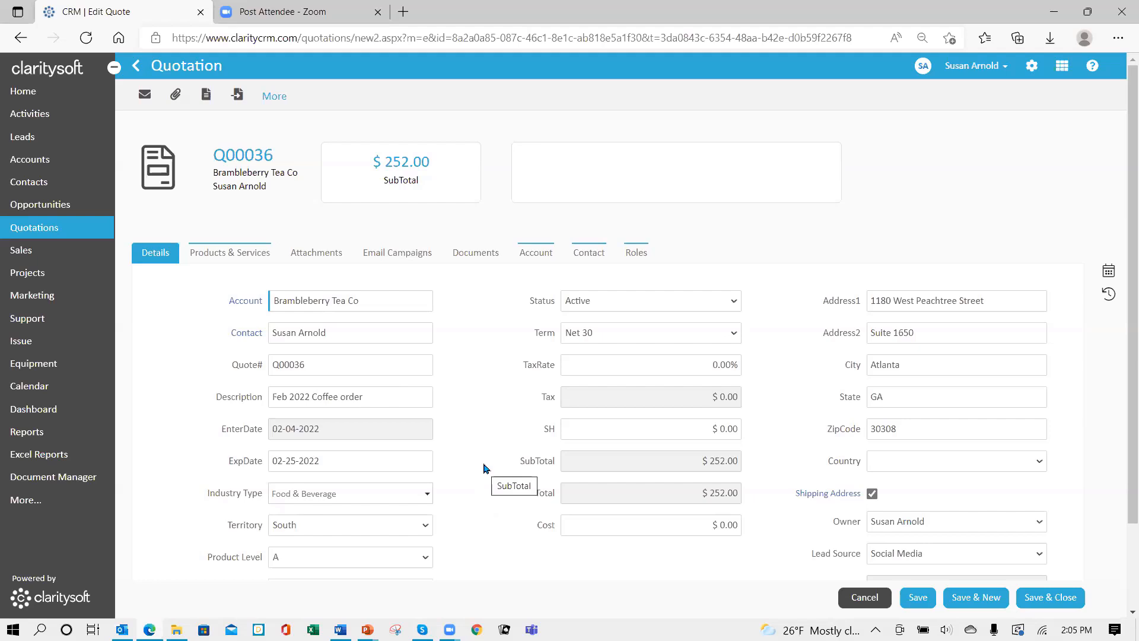
pyautogui.scroll(-2, 484, 468)
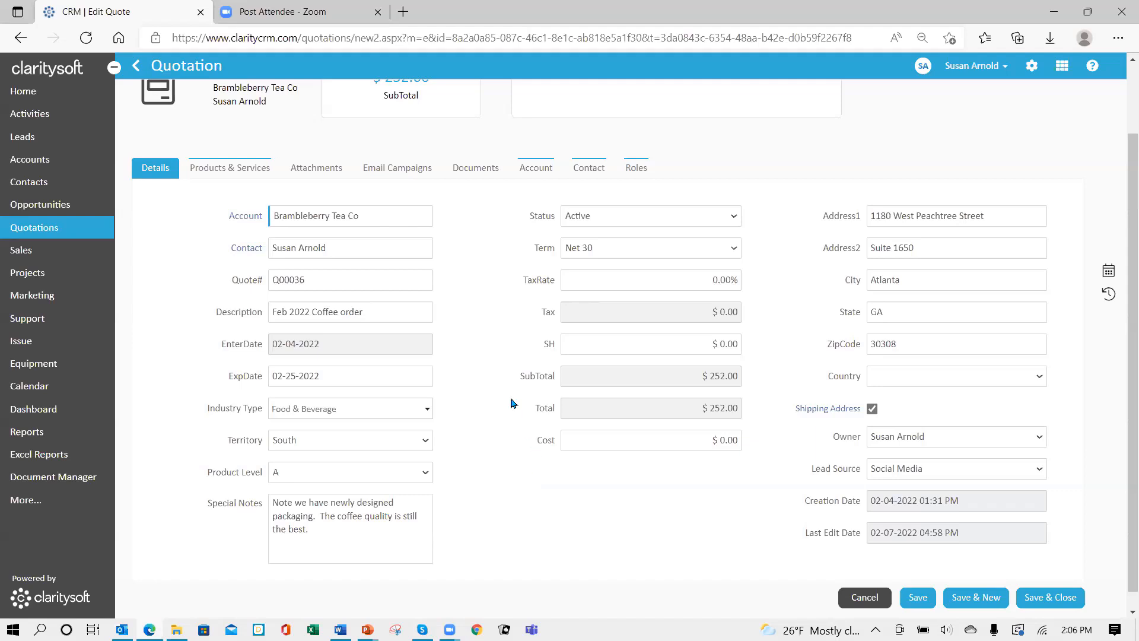
pyautogui.scroll(2, 515, 398)
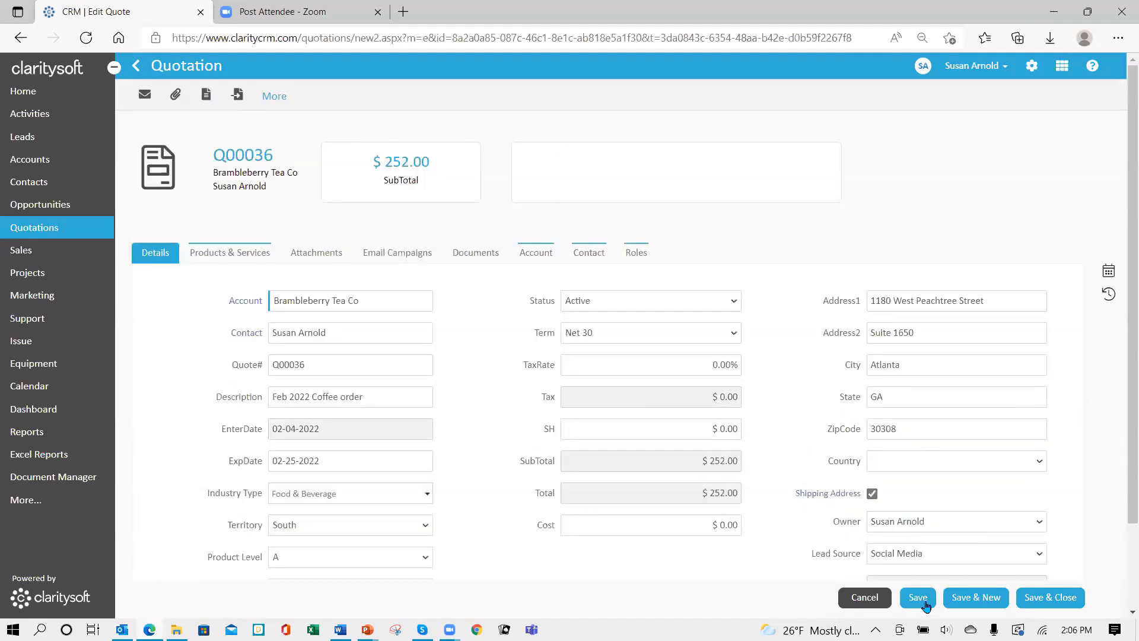
# - Save the quotation and open the enhanced template Quote Template 1 for it in the template designer
pyautogui.click(918, 598)
pyautogui.click(274, 101)
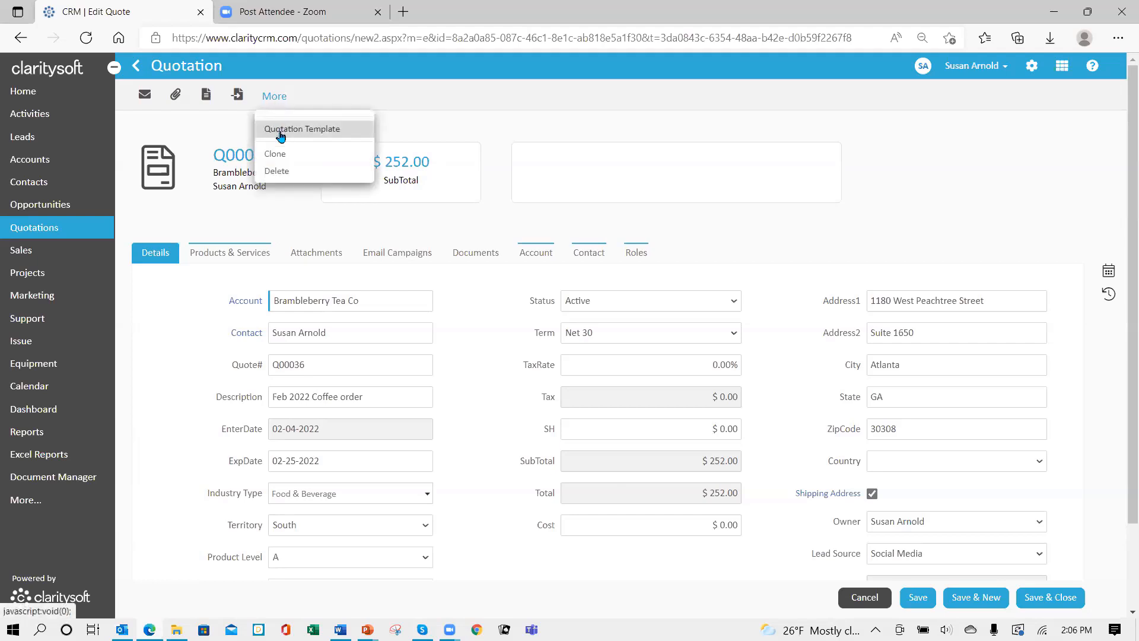
pyautogui.click(280, 130)
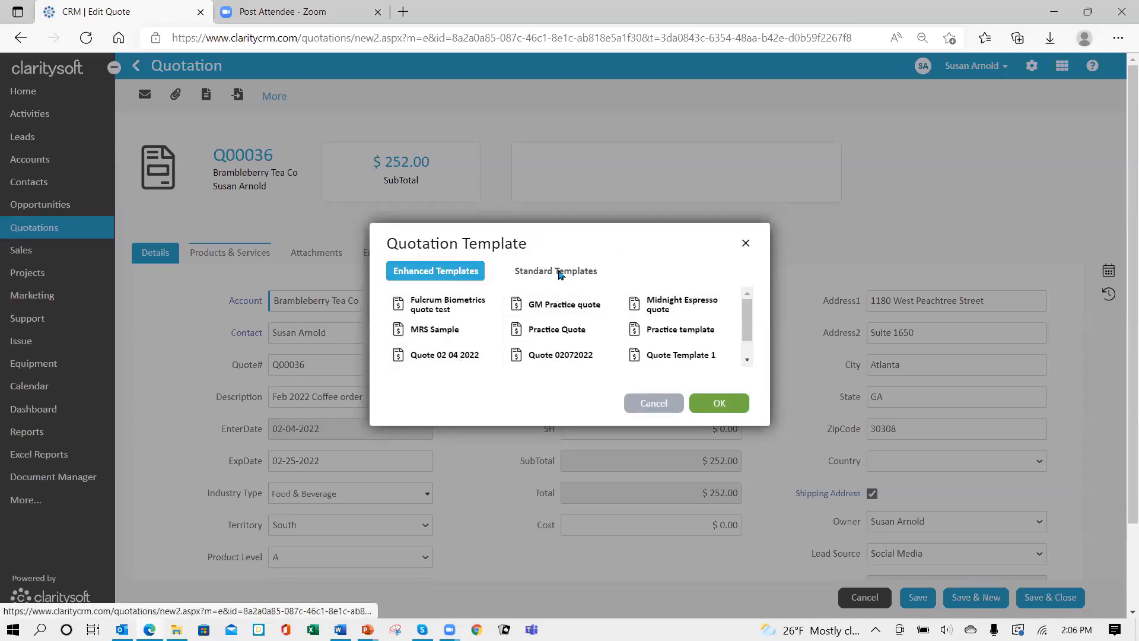
pyautogui.click(560, 274)
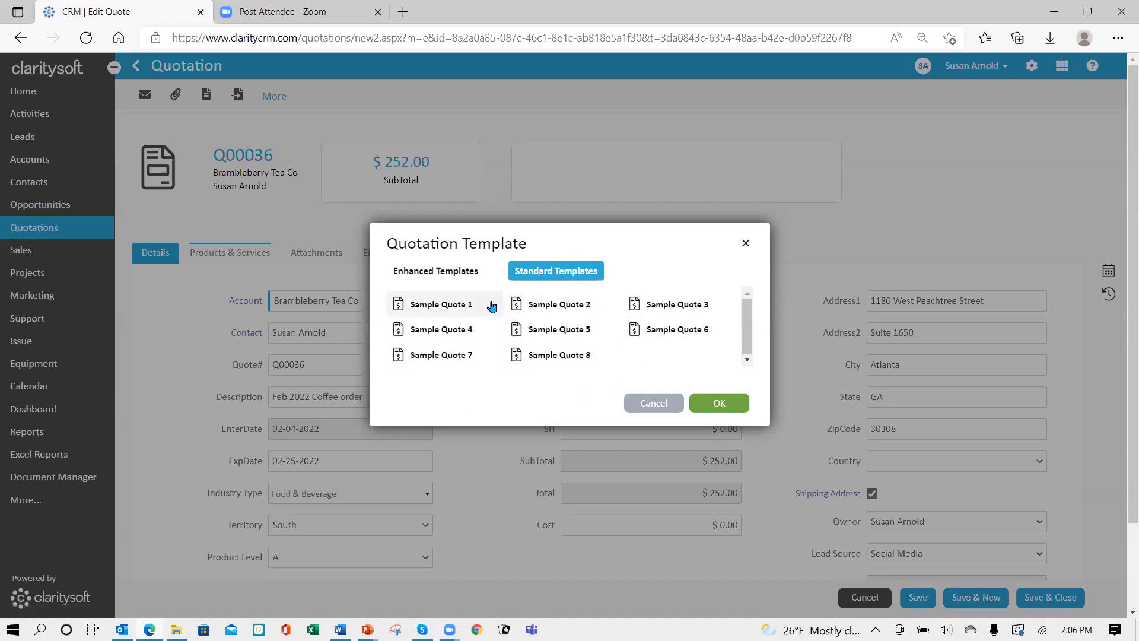
pyautogui.click(465, 272)
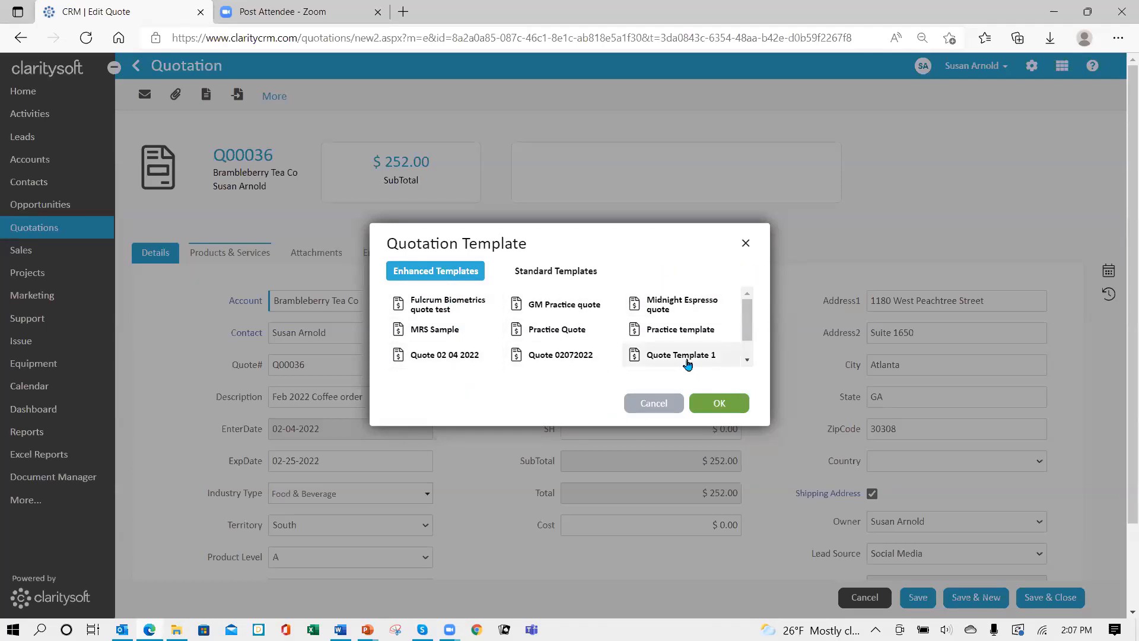
pyautogui.click(685, 360)
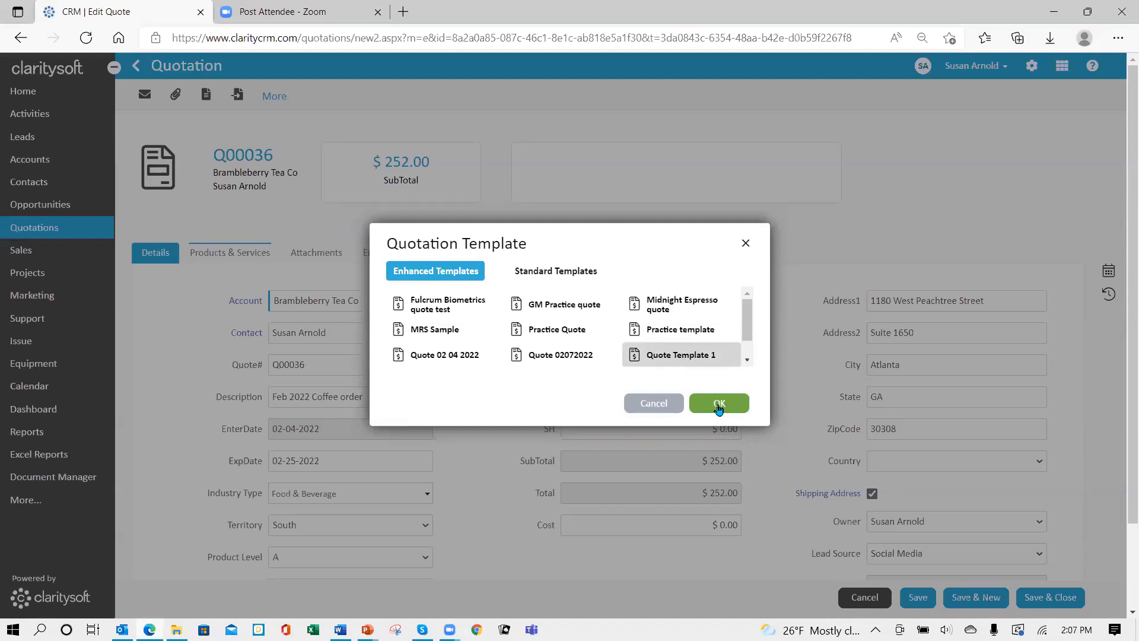
pyautogui.click(719, 407)
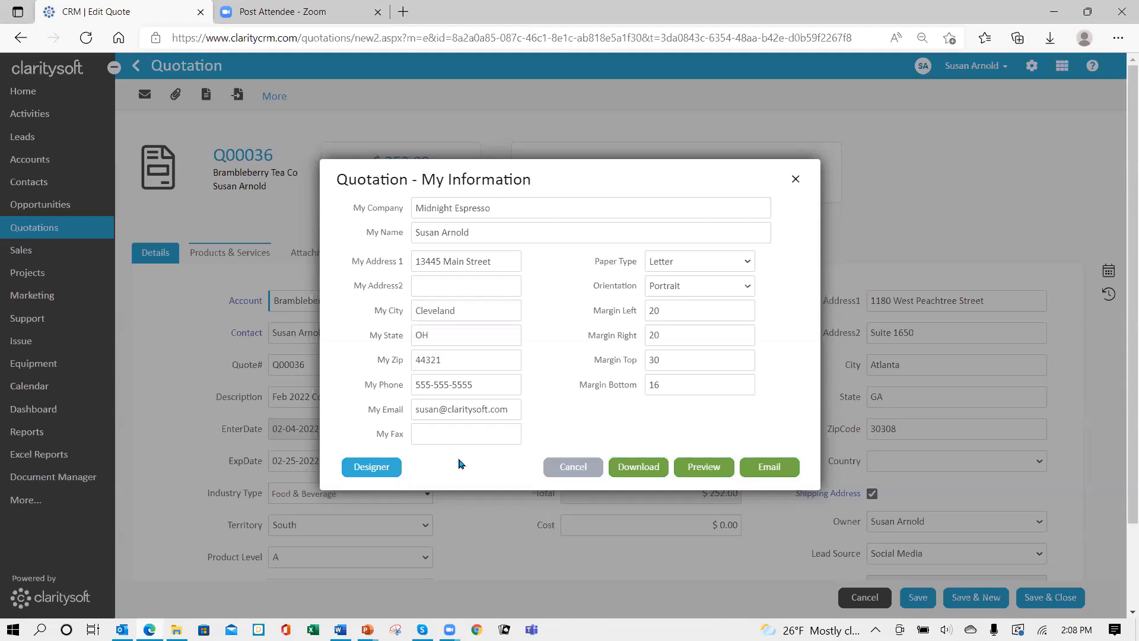
pyautogui.click(371, 469)
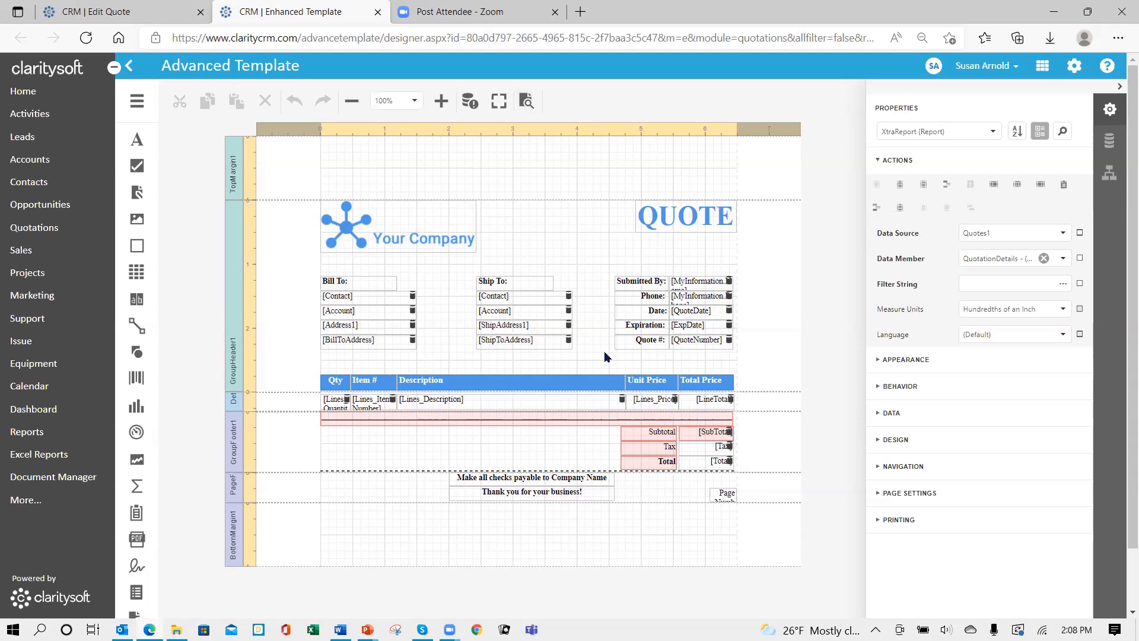
# - Preview the template filled with the quotation's data, examine the whole page, and return to the design view
pyautogui.click(525, 102)
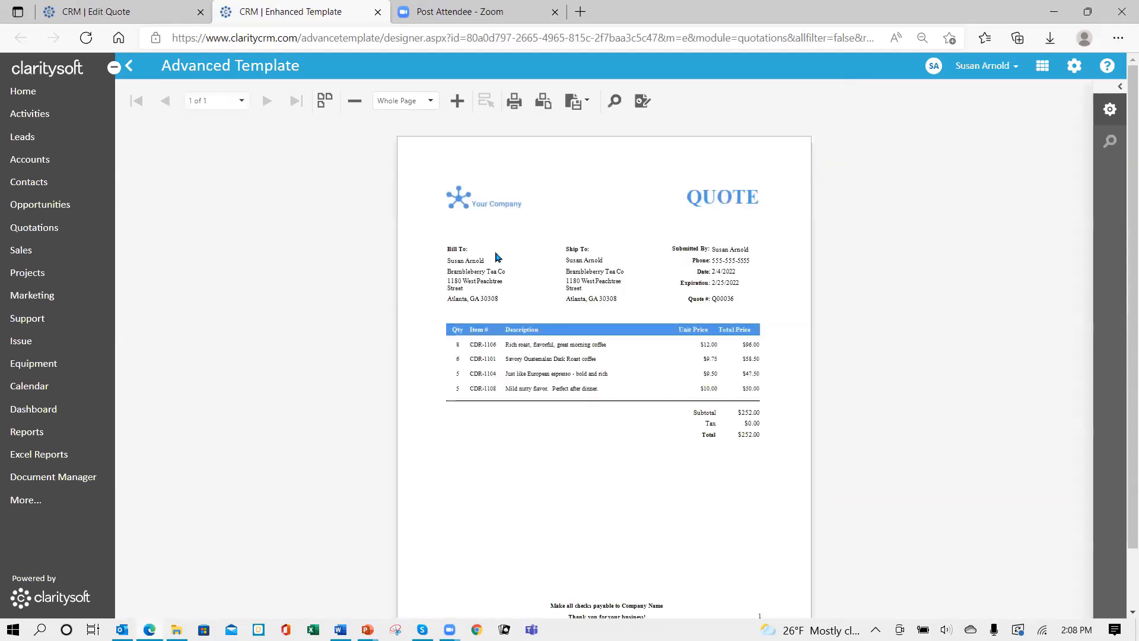
pyautogui.click(458, 102)
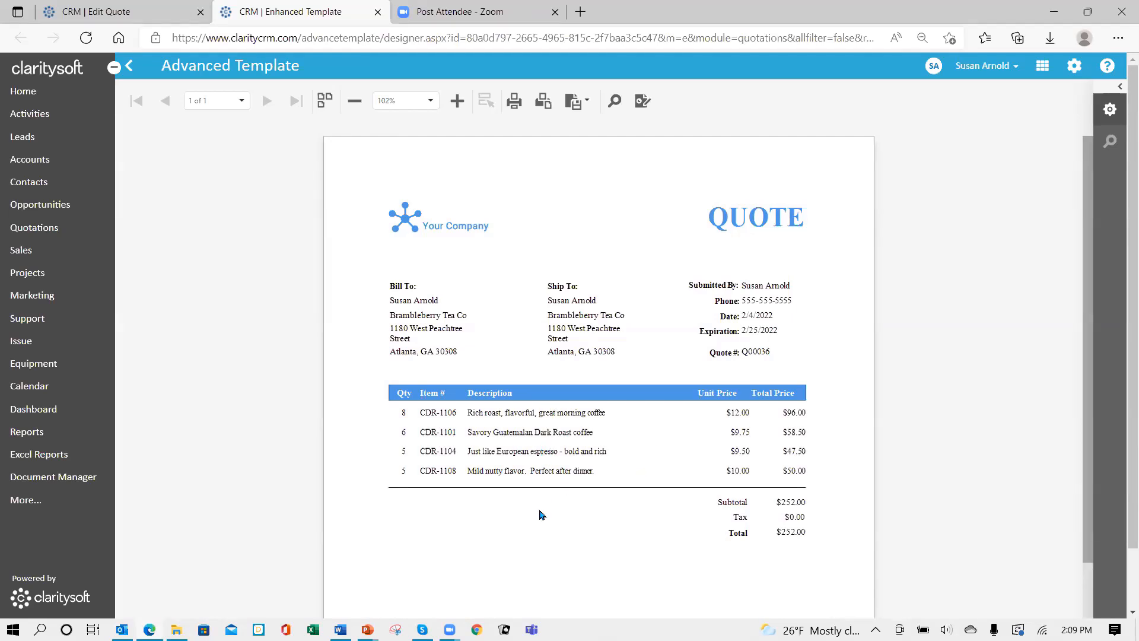
pyautogui.scroll(-4, 542, 515)
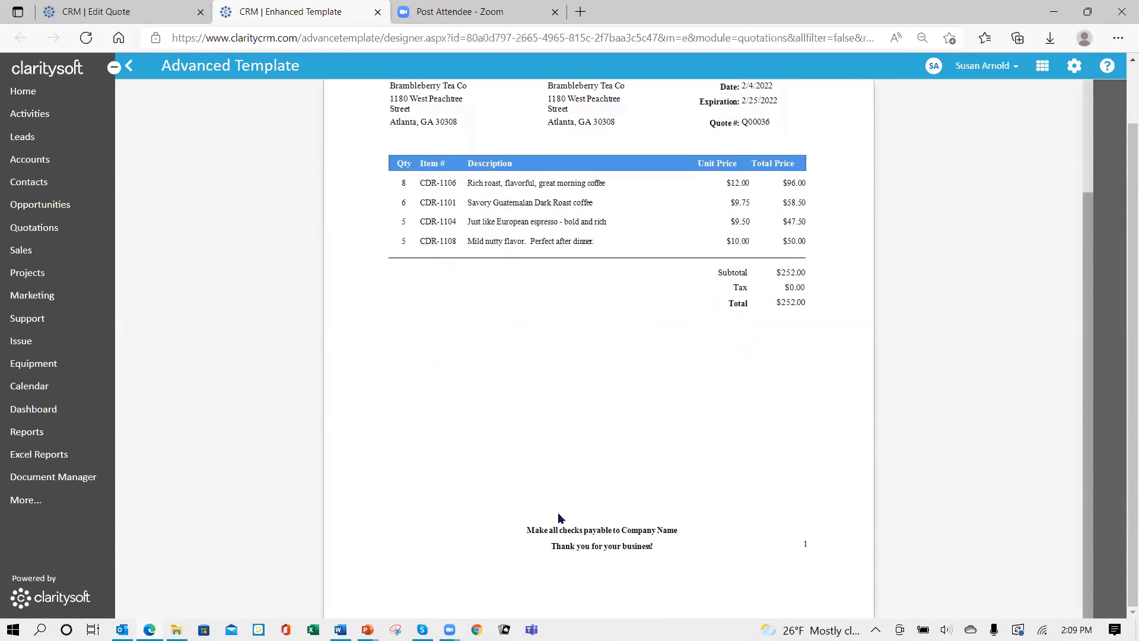
pyautogui.scroll(3, 610, 414)
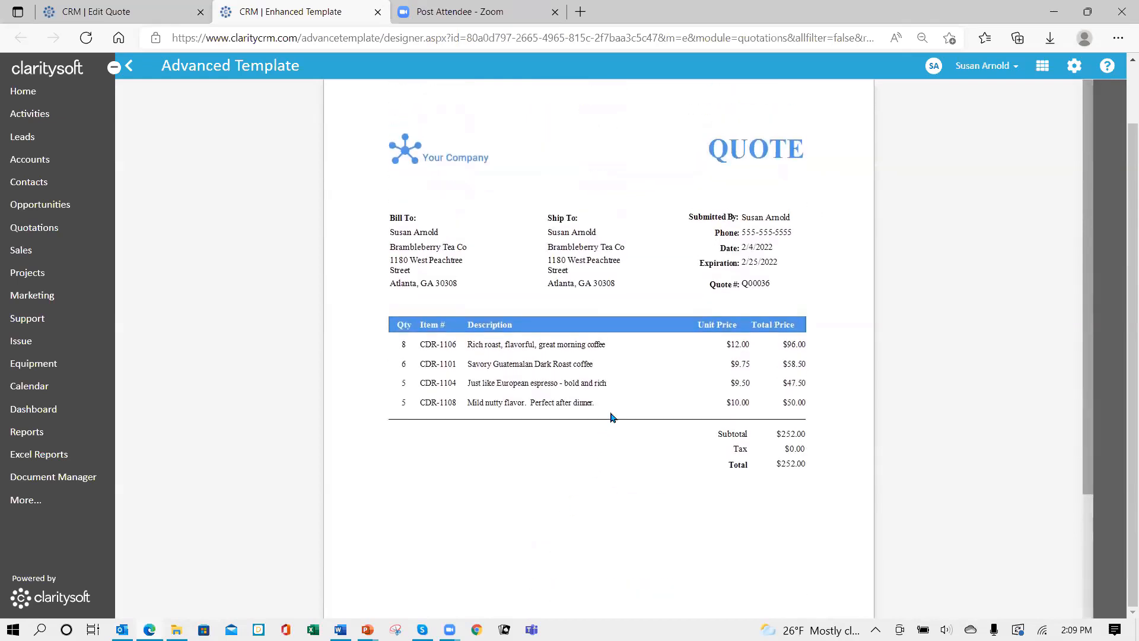
pyautogui.scroll(2, 744, 156)
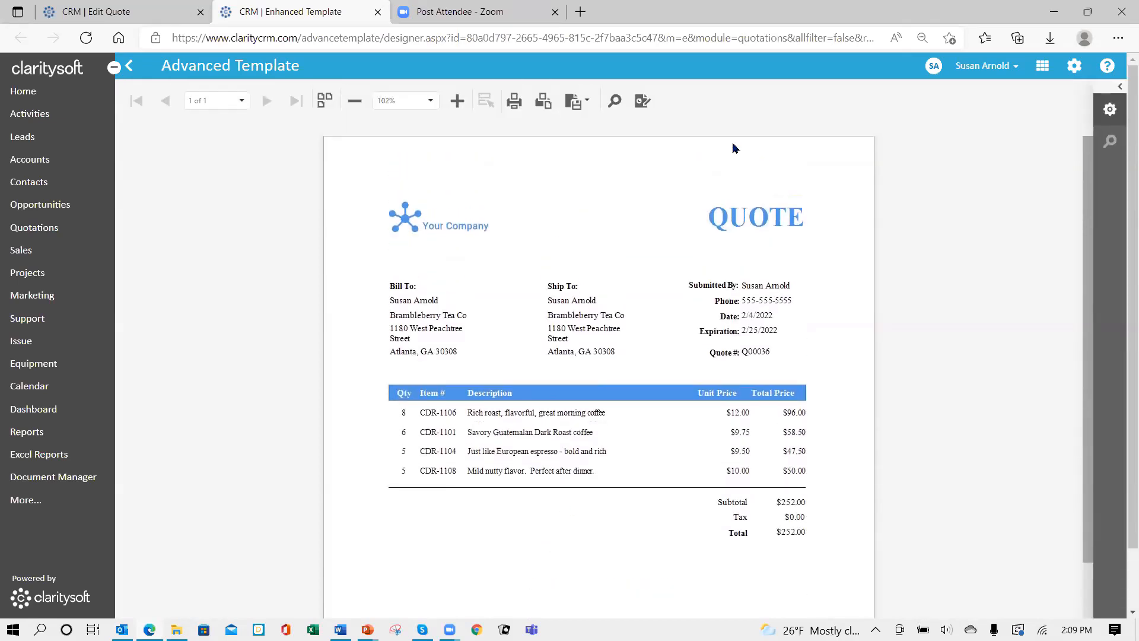
pyautogui.click(643, 102)
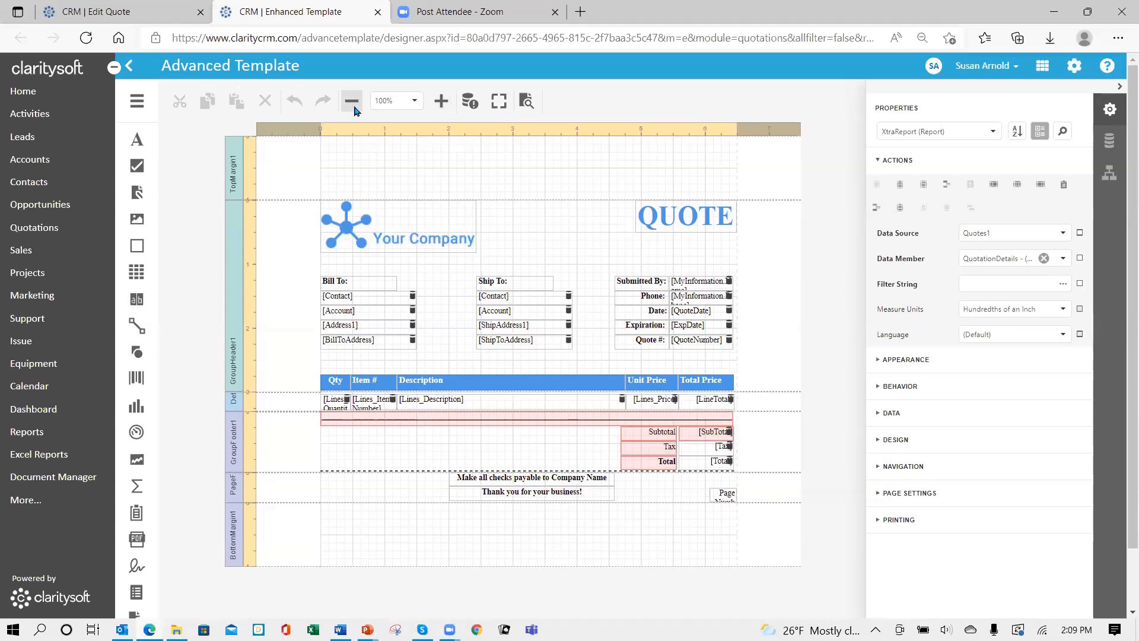
# - Save the template as a new copy named Quote 02082022
pyautogui.click(441, 102)
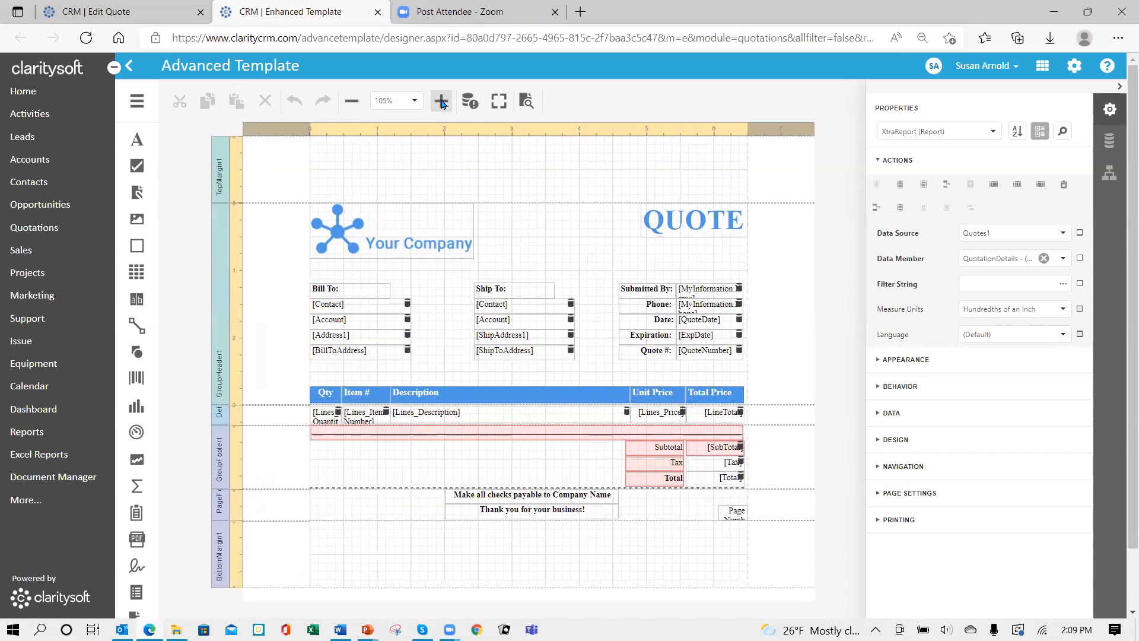
pyautogui.click(442, 102)
pyautogui.click(441, 102)
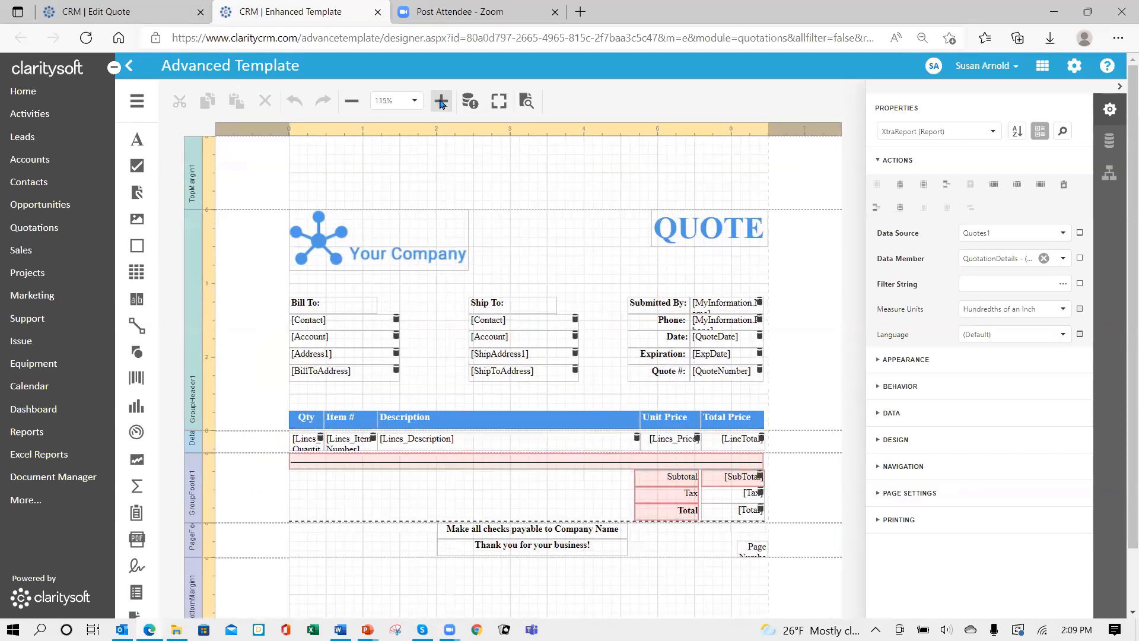
pyautogui.click(442, 102)
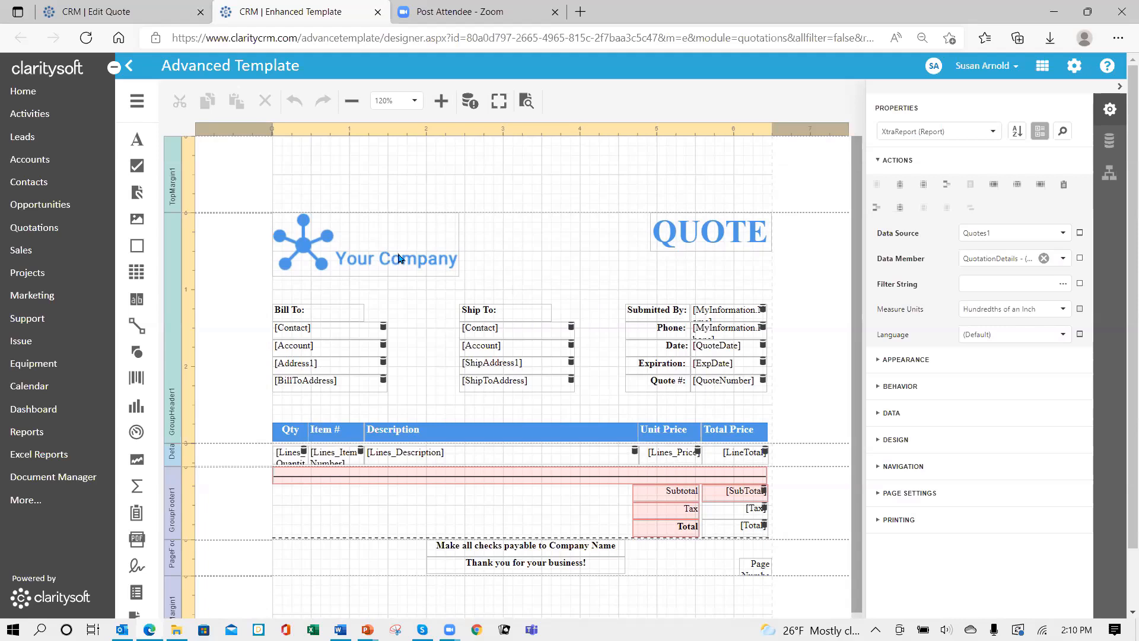
pyautogui.click(137, 104)
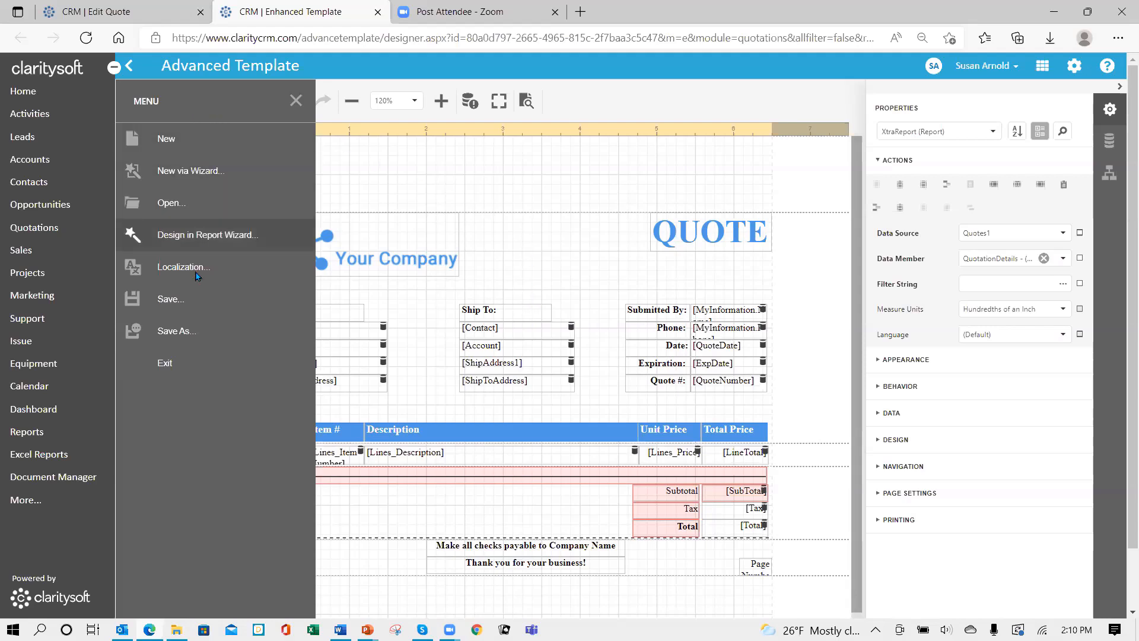
pyautogui.click(183, 330)
pyautogui.click(497, 304)
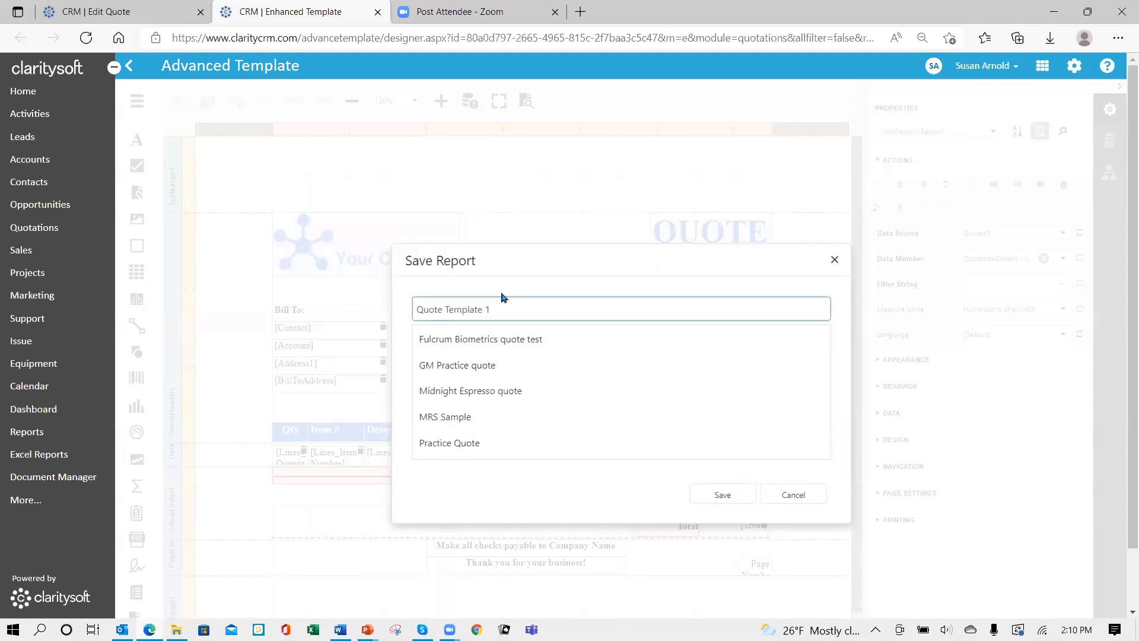
pyautogui.press('BackSpace')
pyautogui.press('BackSpace')
pyautogui.press('BackSpace')
pyautogui.press('BackSpace')
pyautogui.press('BackSpace')
pyautogui.press('BackSpace')
pyautogui.press('BackSpace')
pyautogui.press('BackSpace')
pyautogui.press('BackSpace')
pyautogui.press('BackSpace')
pyautogui.press('BackSpace')
pyautogui.press('BackSpace')
pyautogui.press('BackSpace')
pyautogui.press('BackSpace')
pyautogui.press('BackSpace')
pyautogui.press('BackSpace')
pyautogui.write('Quote 02082022')
pyautogui.click(722, 495)
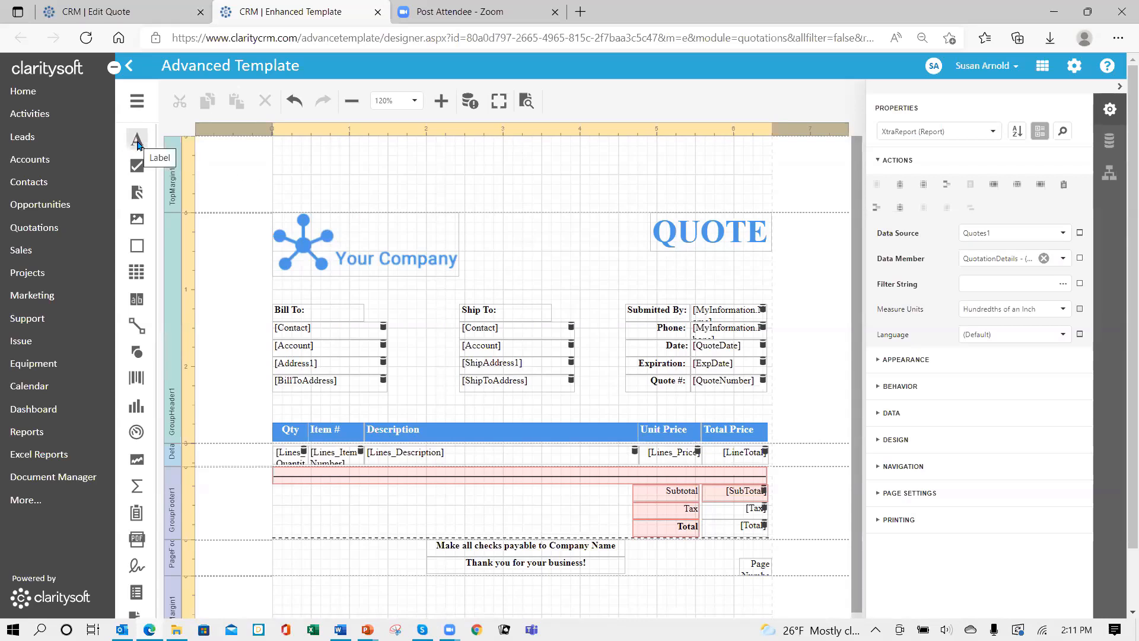
# - Place a label between the company logo and the QUOTE heading, and undo the placement
pyautogui.moveTo(137, 143); pyautogui.dragTo(509, 256)
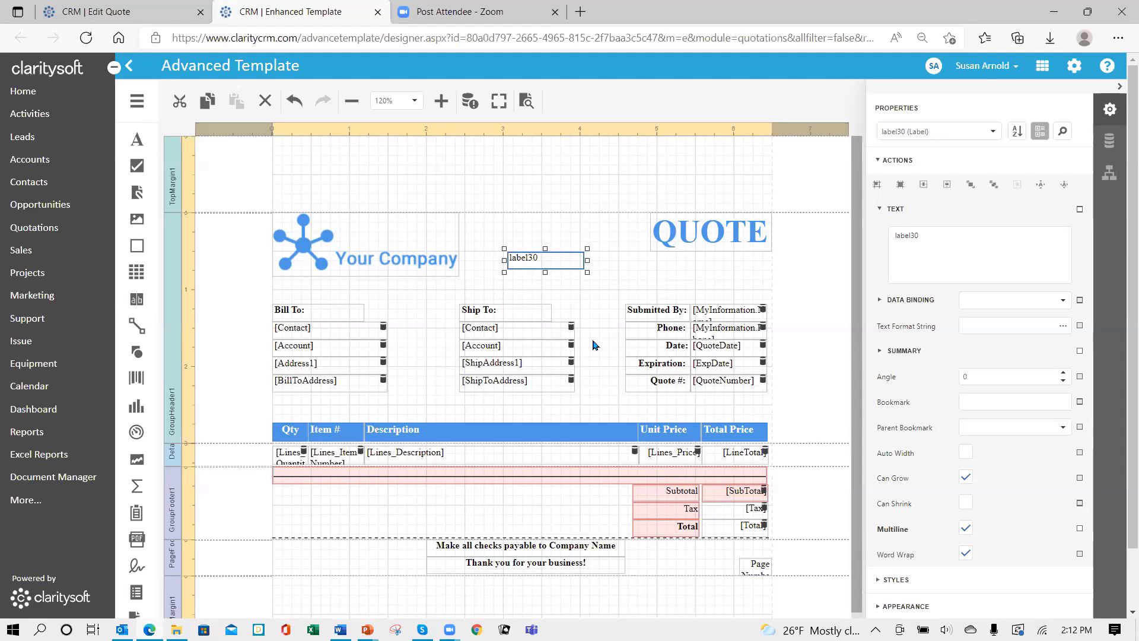
pyautogui.hotkey('ctrl', 'z')
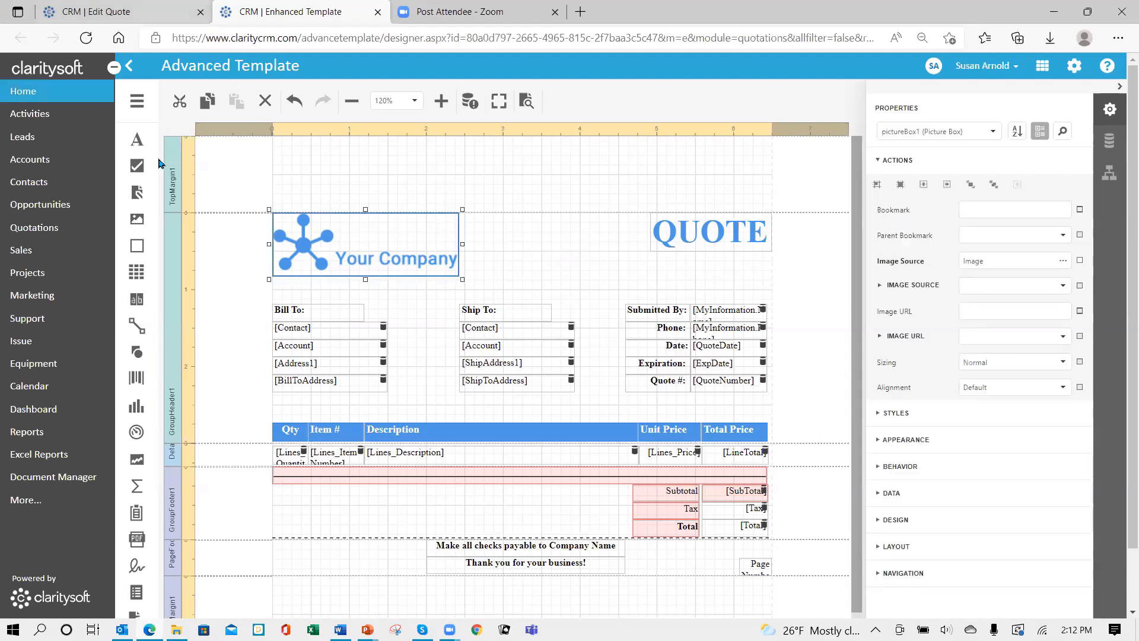
pyautogui.click(188, 195)
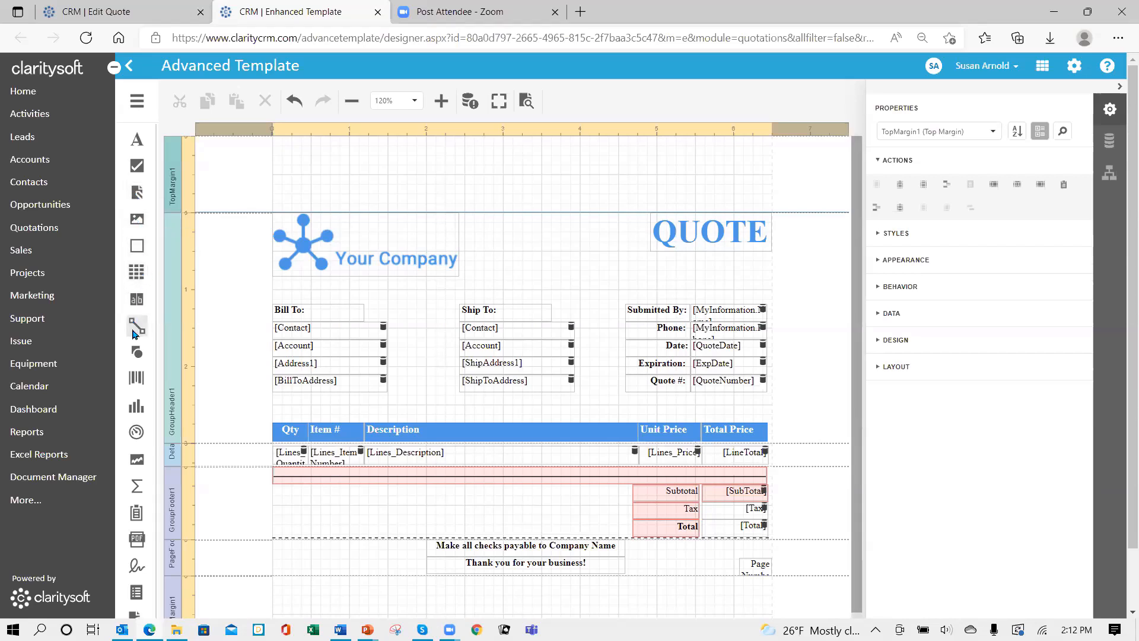
pyautogui.scroll(-1, 136, 398)
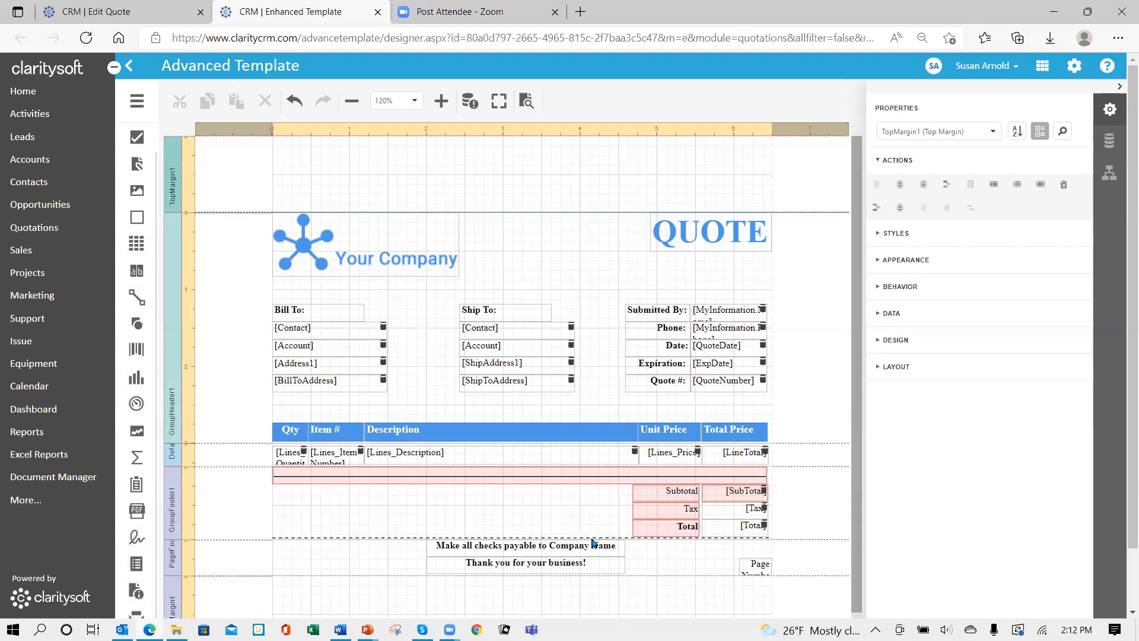
pyautogui.scroll(-2, 1017, 457)
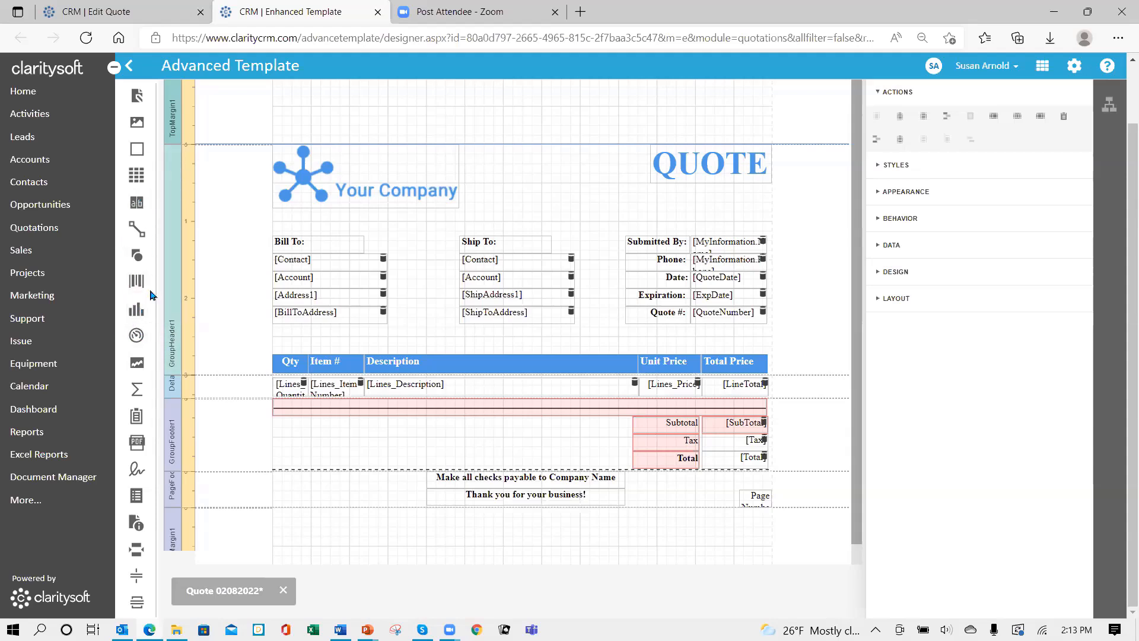
# - Change the text of the Bill To: label above the billing contact field to Bill to:
pyautogui.scroll(1, 151, 291)
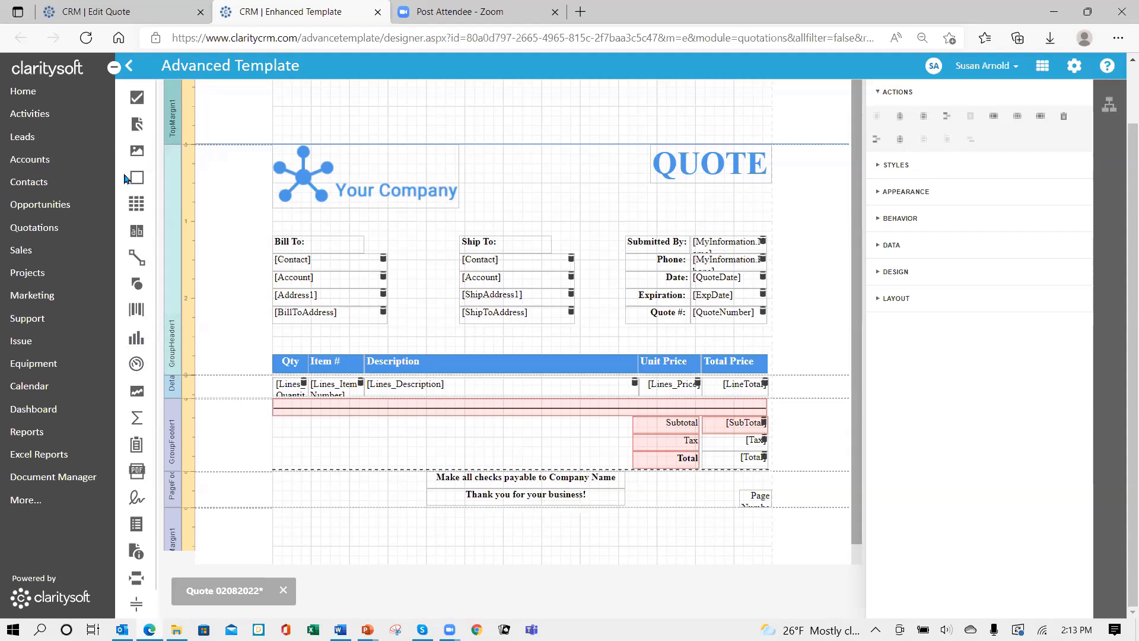
pyautogui.scroll(2, 146, 180)
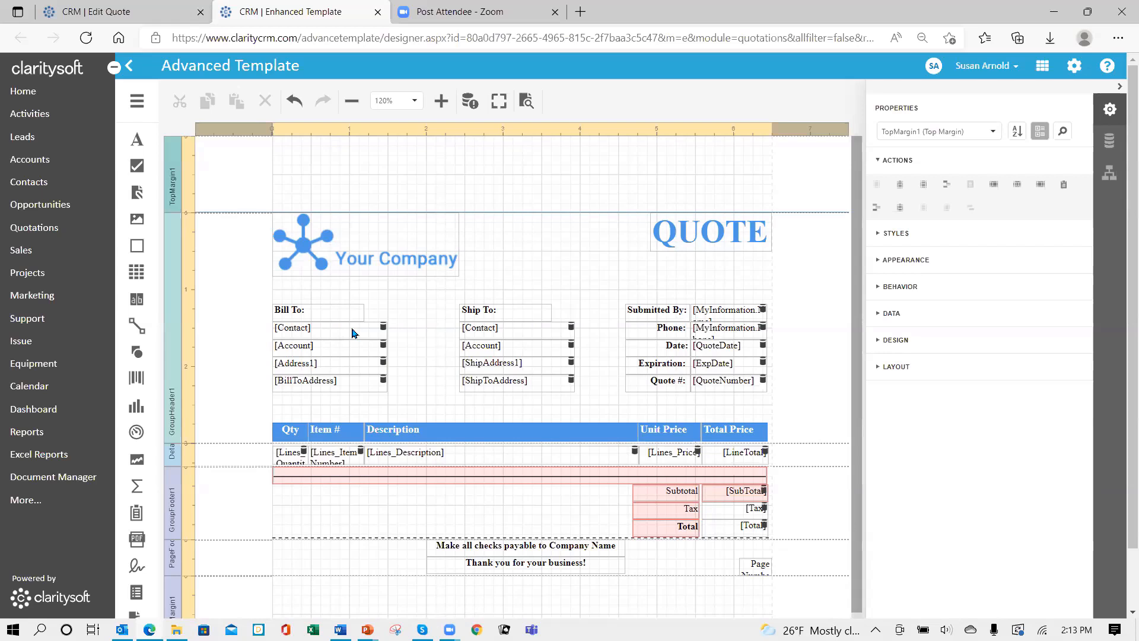
pyautogui.click(334, 312)
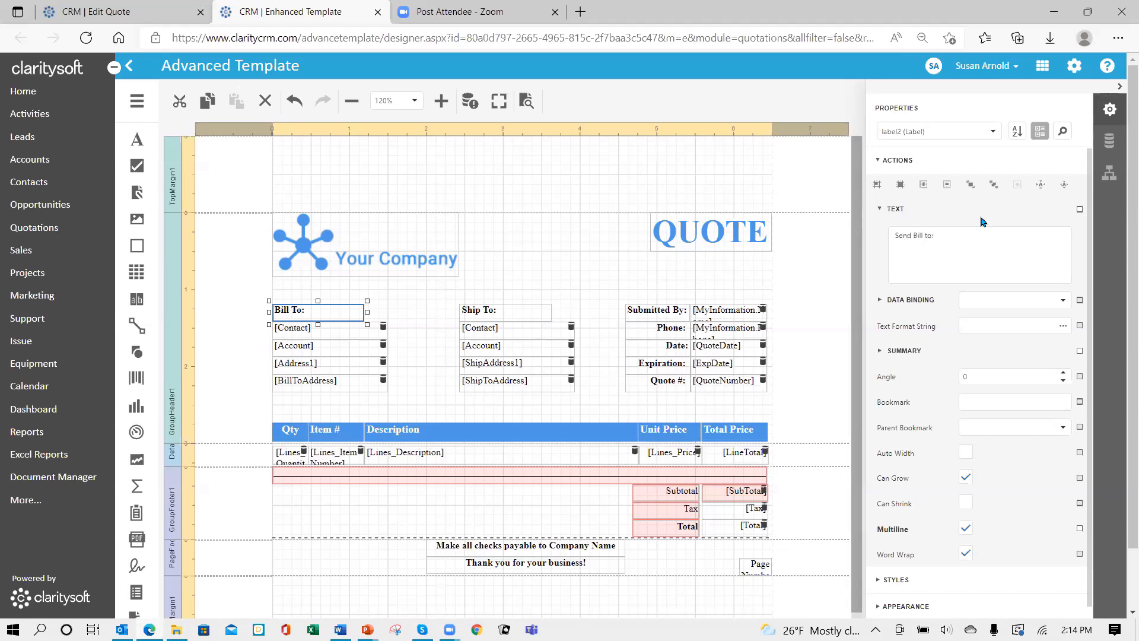
pyautogui.click(350, 311)
pyautogui.press('Delete')
pyautogui.press('Delete')
pyautogui.press('Delete')
pyautogui.press('Delete')
pyautogui.press('Delete')
pyautogui.click(349, 319)
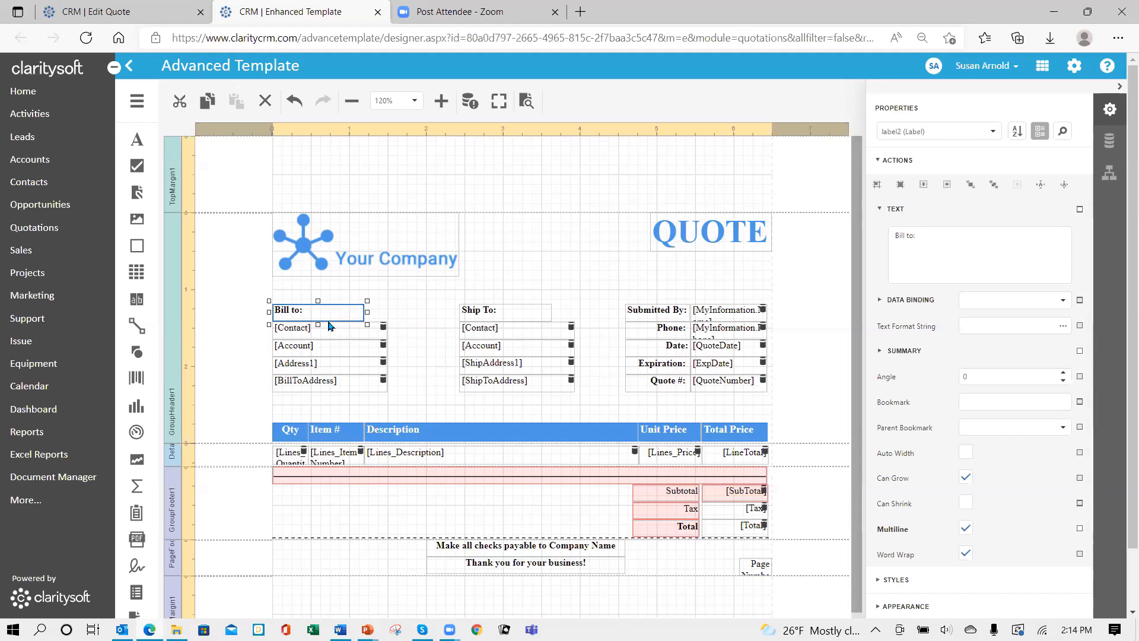
# - Examine the available fields of the MyInformation and Quotation - (without ItemLines) tables under the Quotes1 data source
pyautogui.click(337, 335)
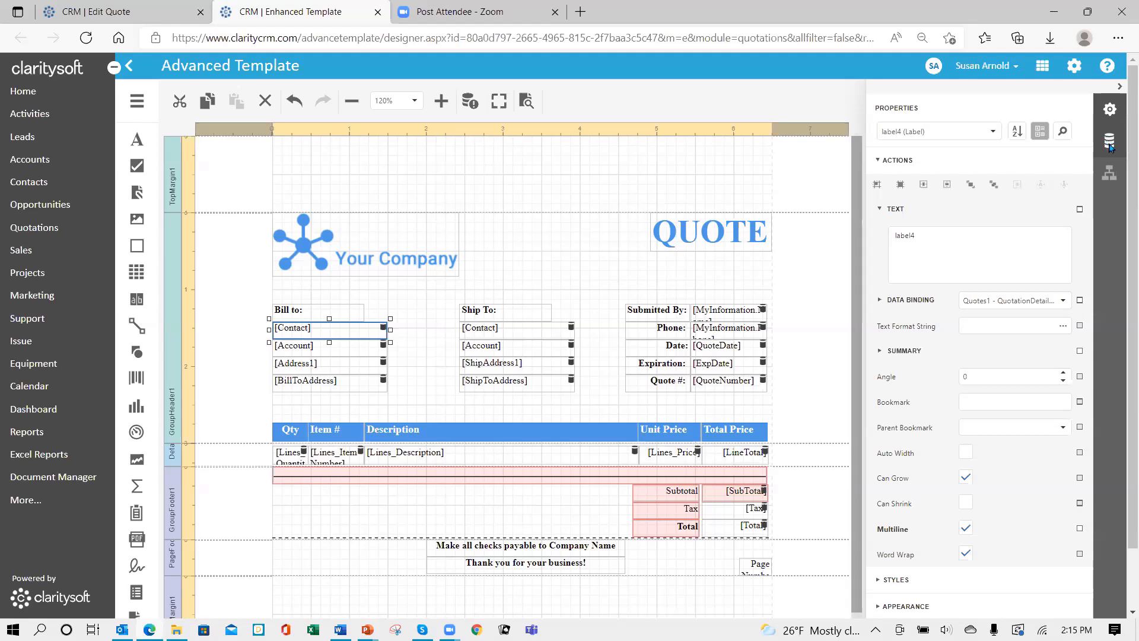
pyautogui.click(1110, 141)
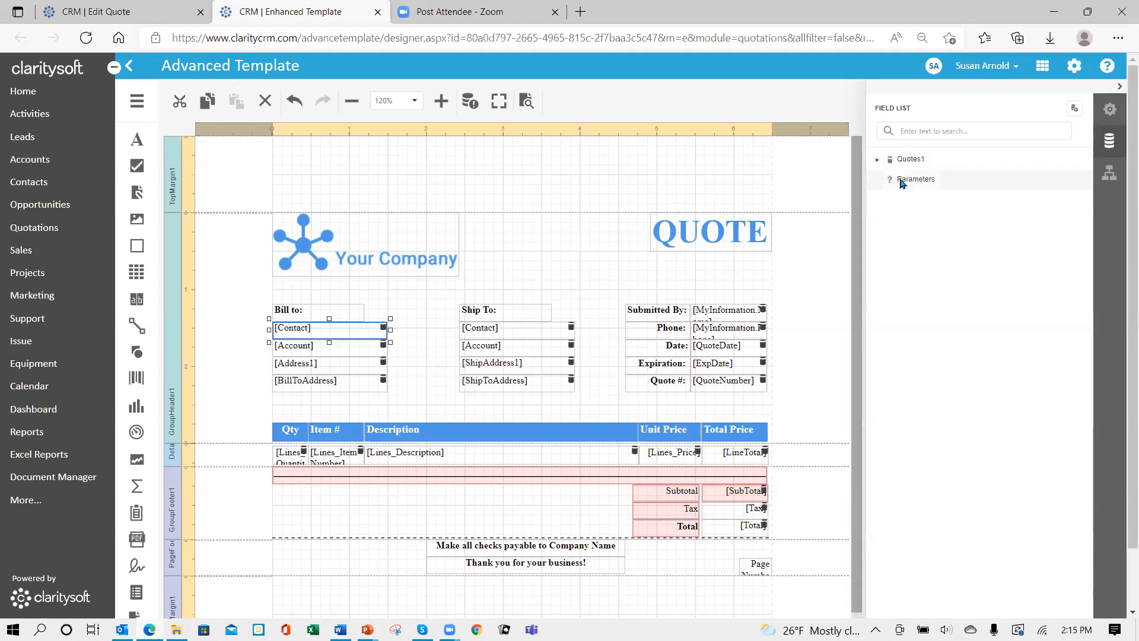
pyautogui.click(879, 161)
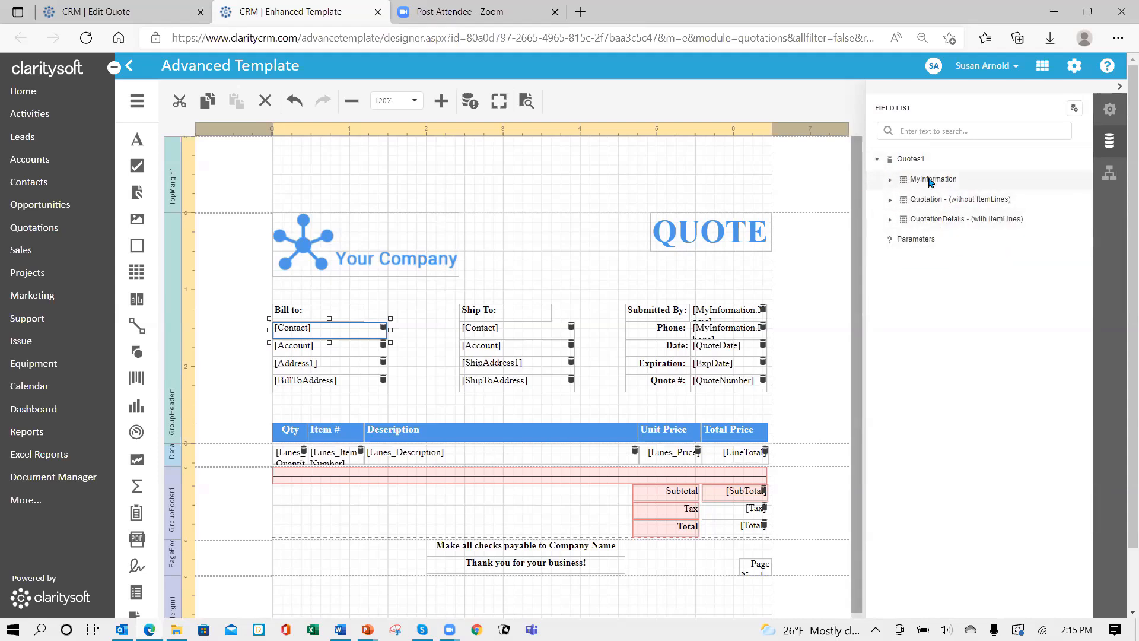
pyautogui.click(890, 183)
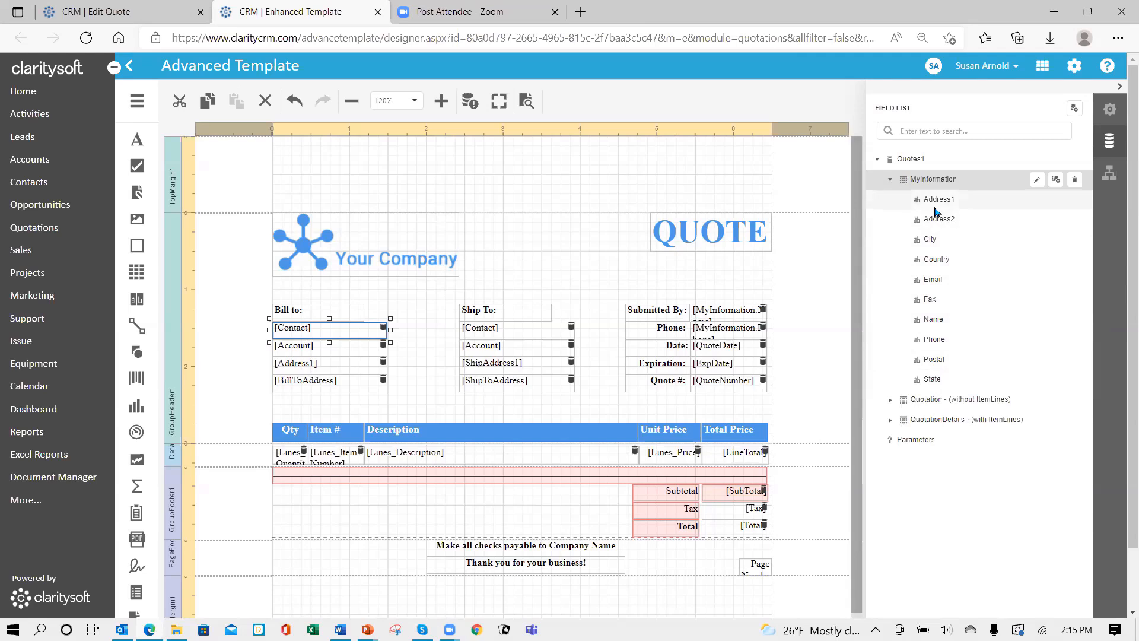
pyautogui.click(891, 180)
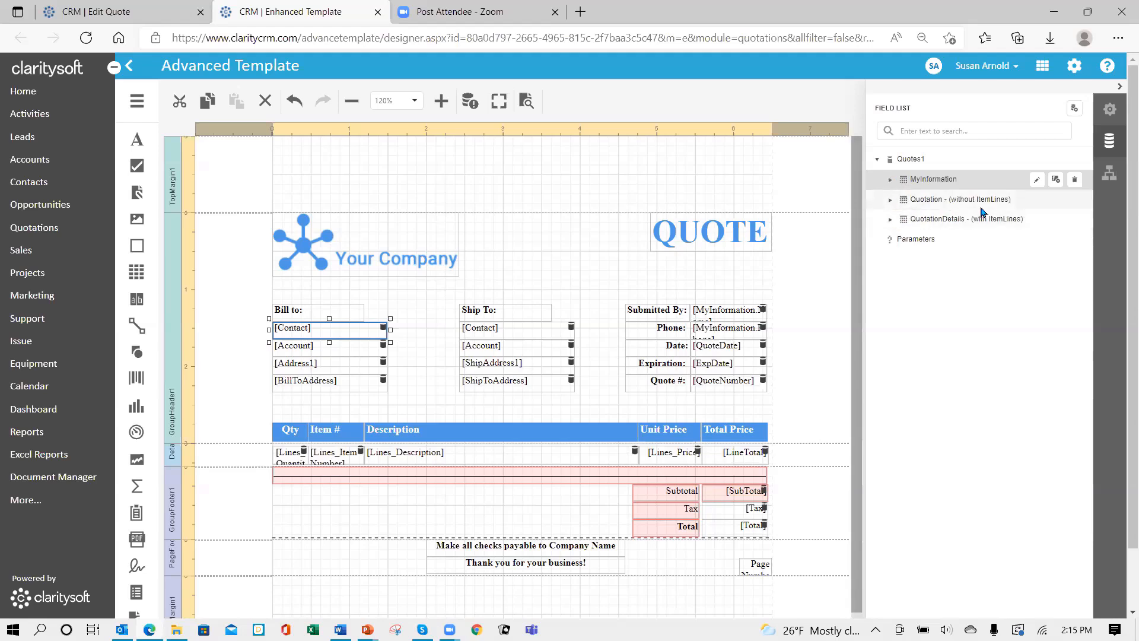
pyautogui.click(891, 200)
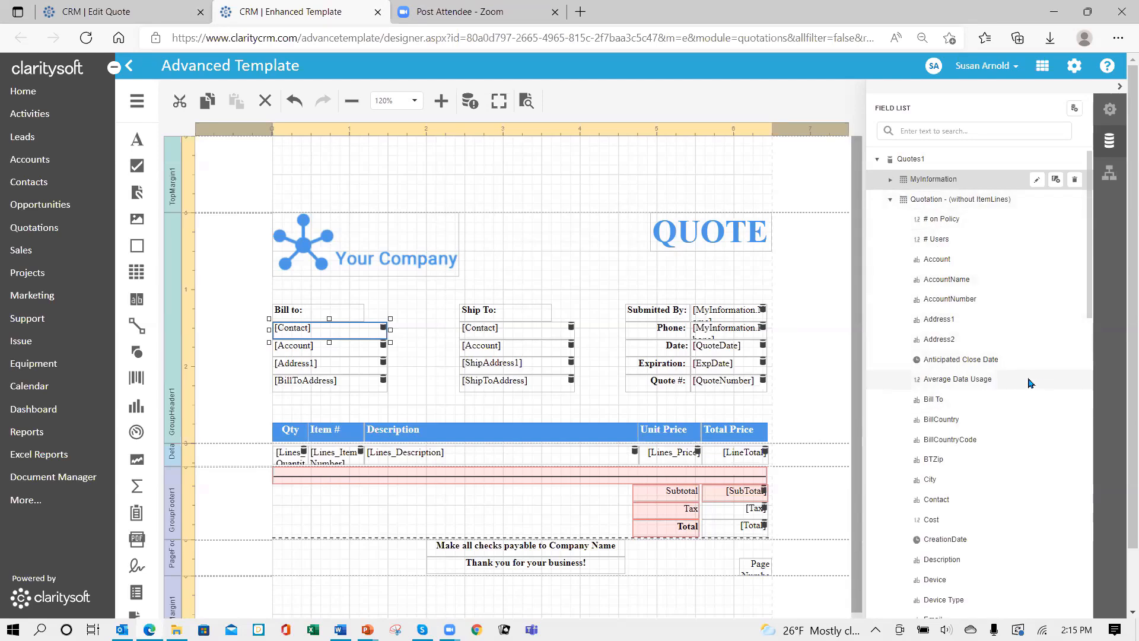
pyautogui.scroll(-12, 1029, 383)
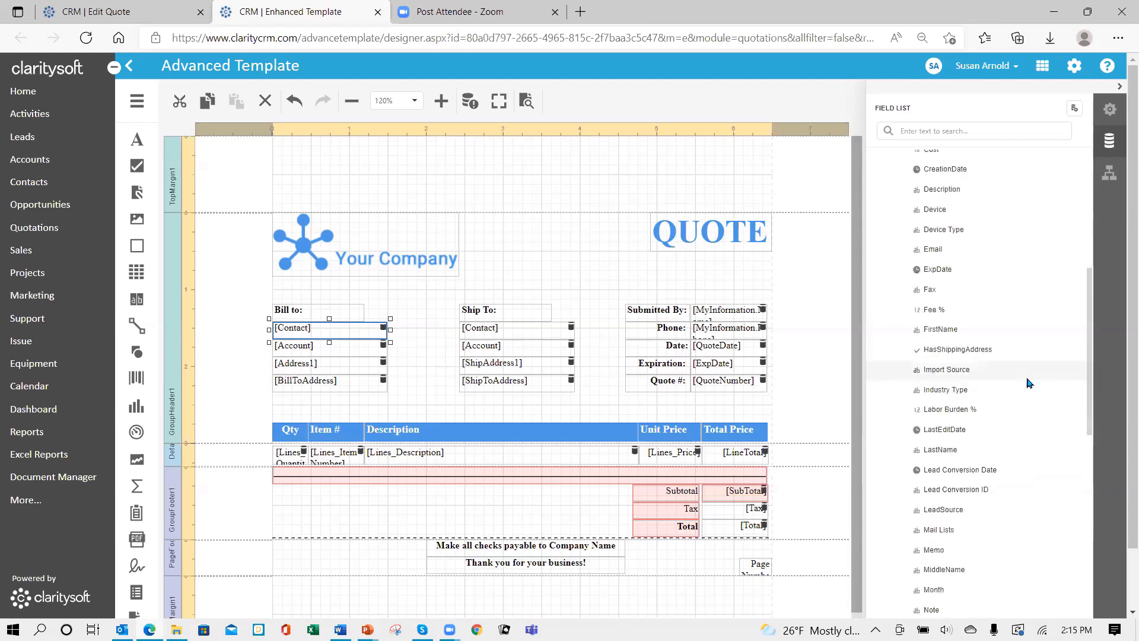
pyautogui.scroll(-10, 1025, 379)
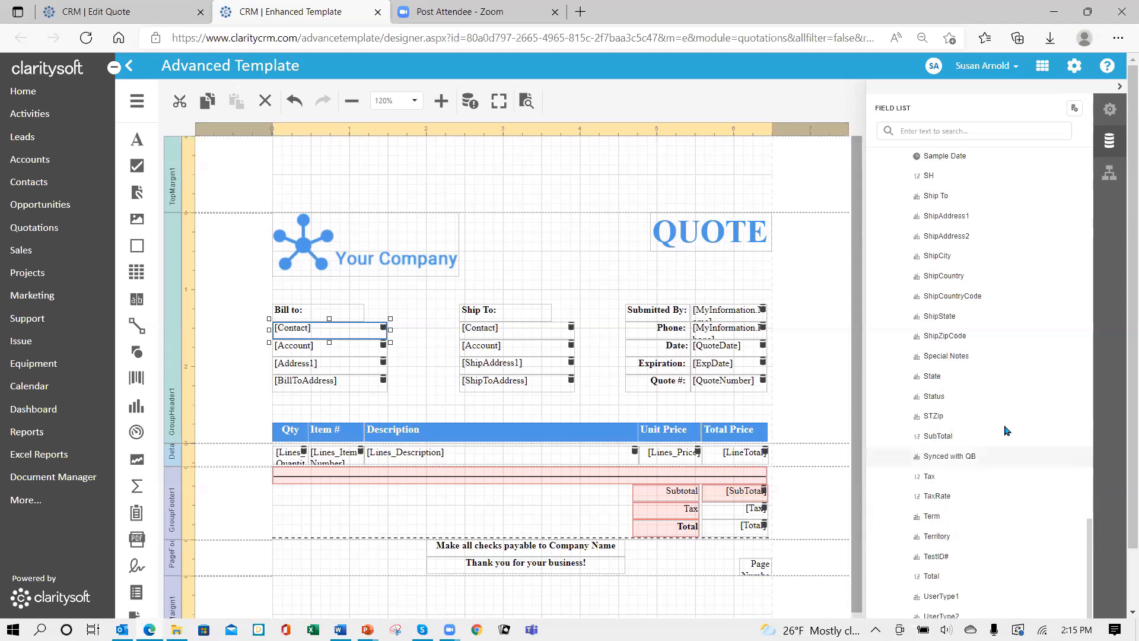
pyautogui.scroll(10, 1009, 322)
pyautogui.scroll(5, 1010, 323)
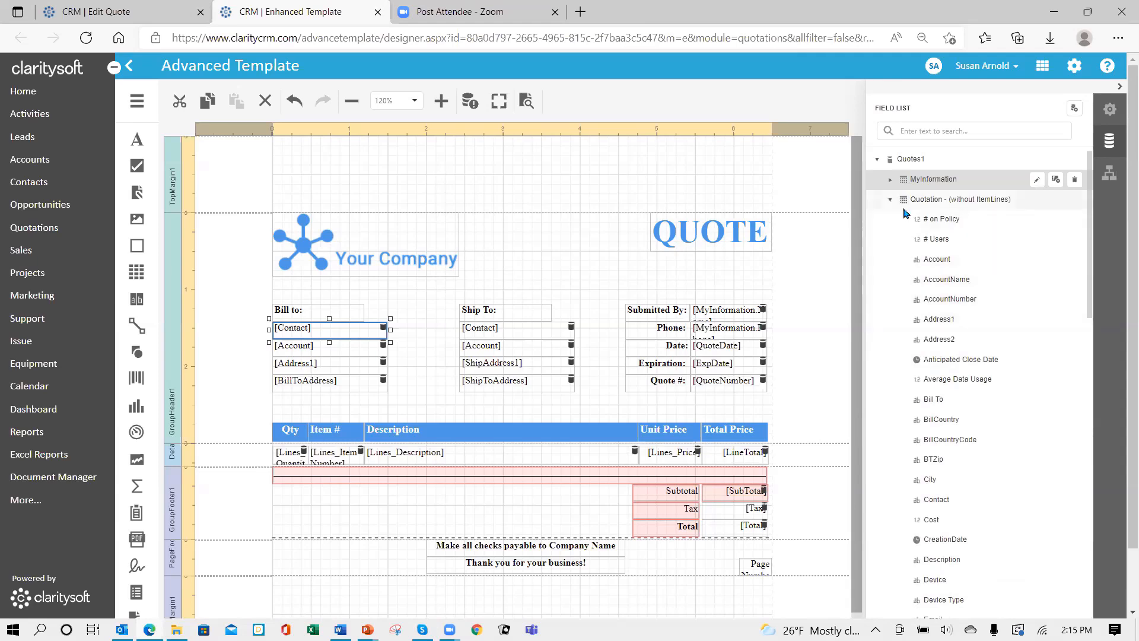
pyautogui.click(890, 200)
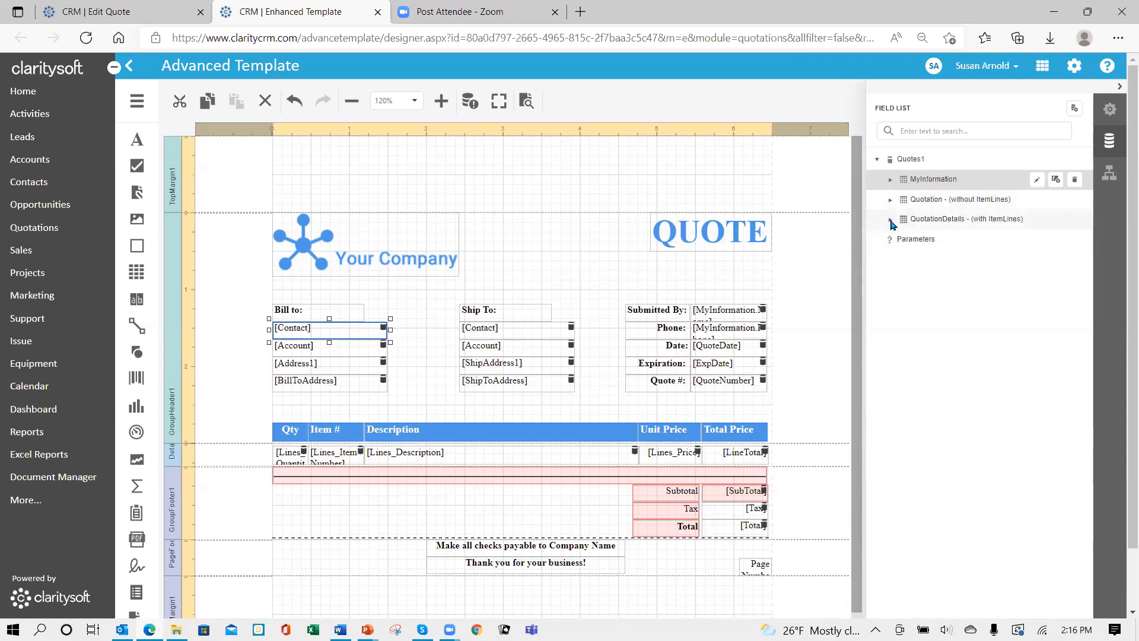
# - Examine the fields of the QuotationDetails - (with ItemLines) table, including the Lines_ fields for the line items
pyautogui.click(891, 220)
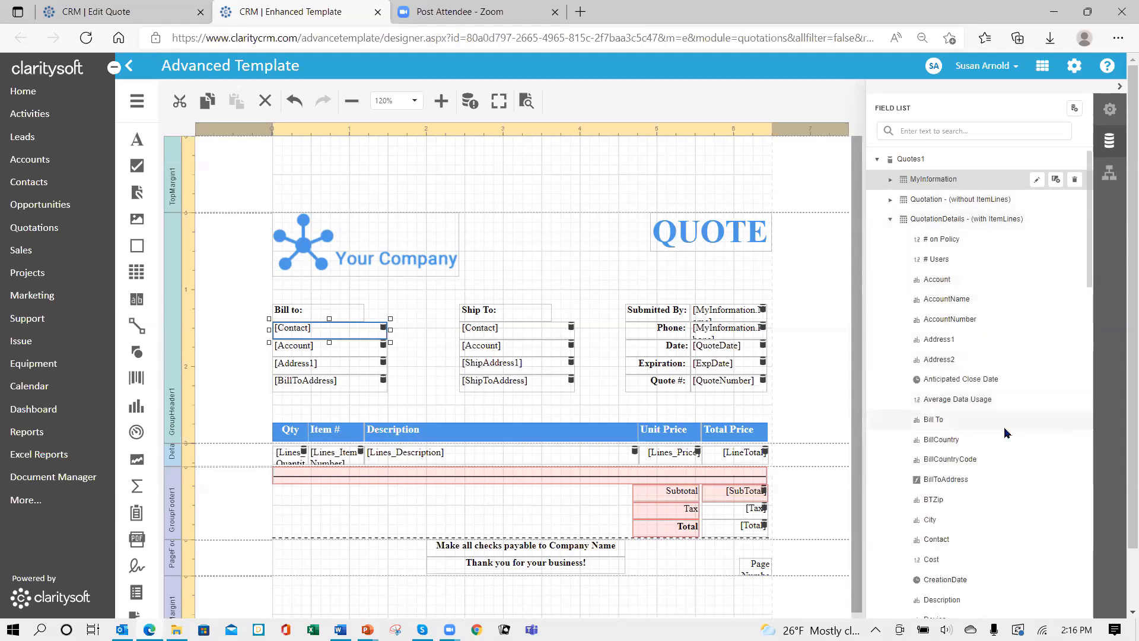
pyautogui.scroll(-10, 1007, 433)
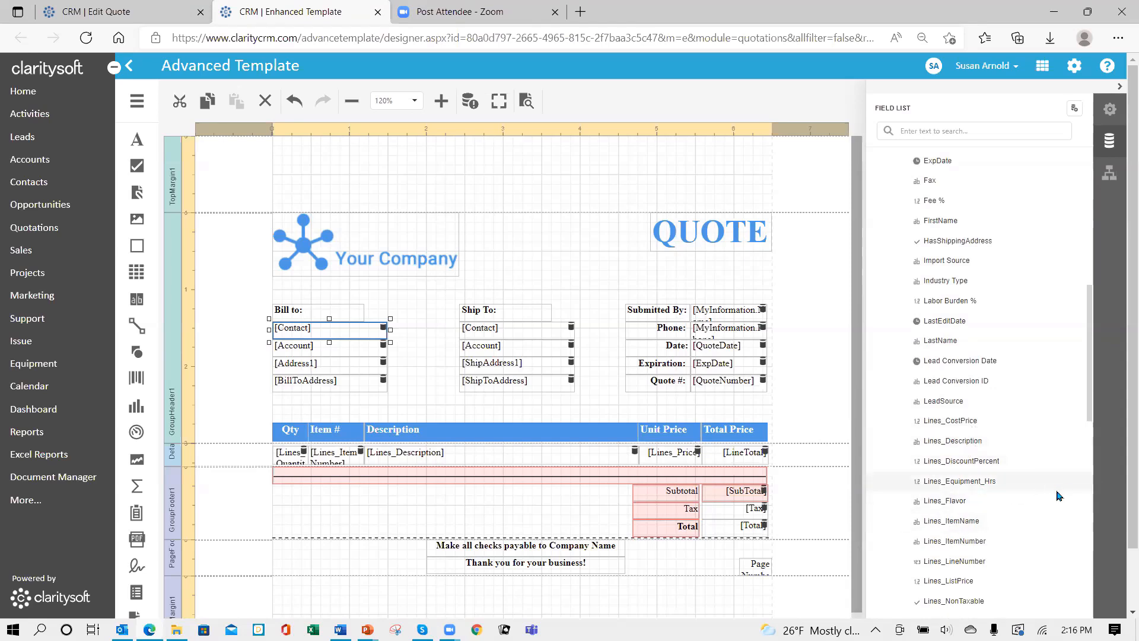
pyautogui.scroll(-1, 1049, 497)
pyautogui.scroll(-3, 1049, 497)
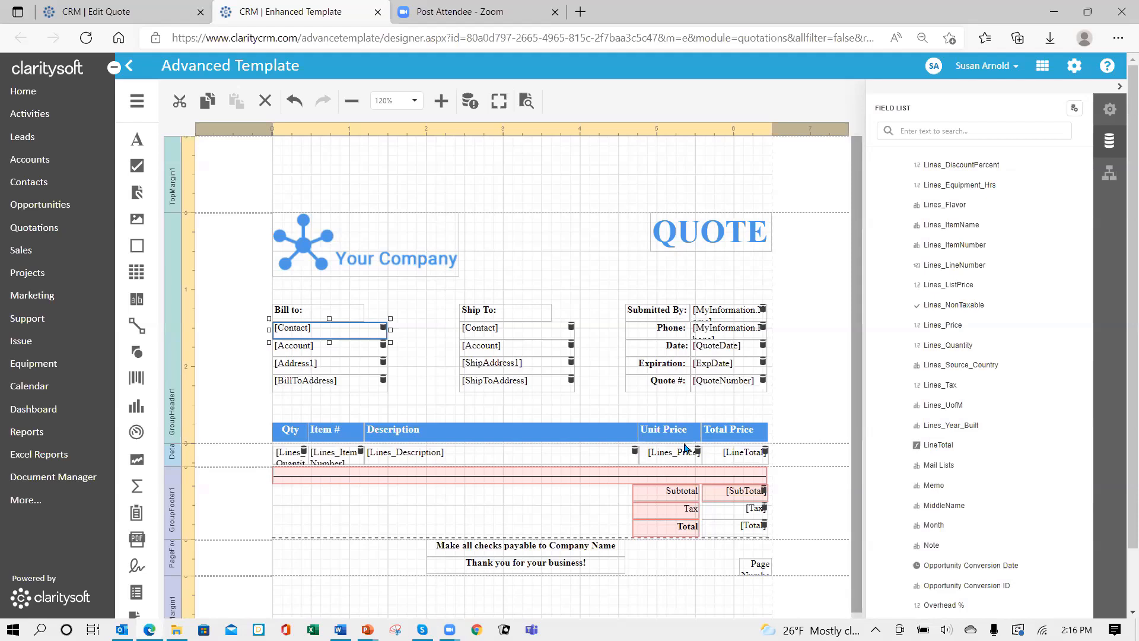
pyautogui.scroll(15, 1016, 276)
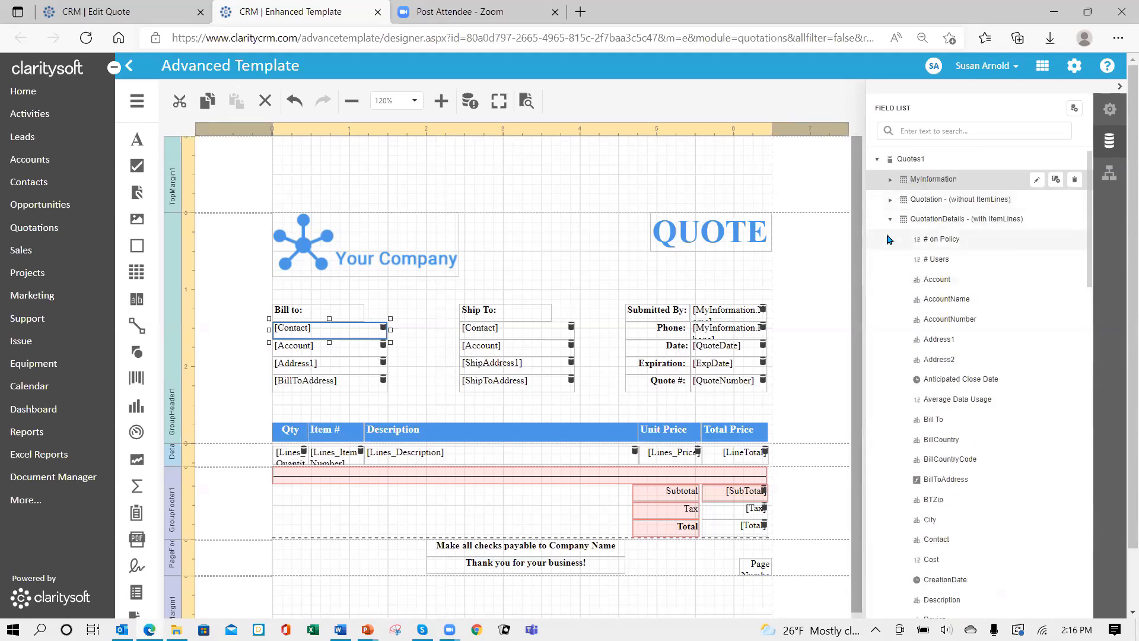
pyautogui.click(891, 219)
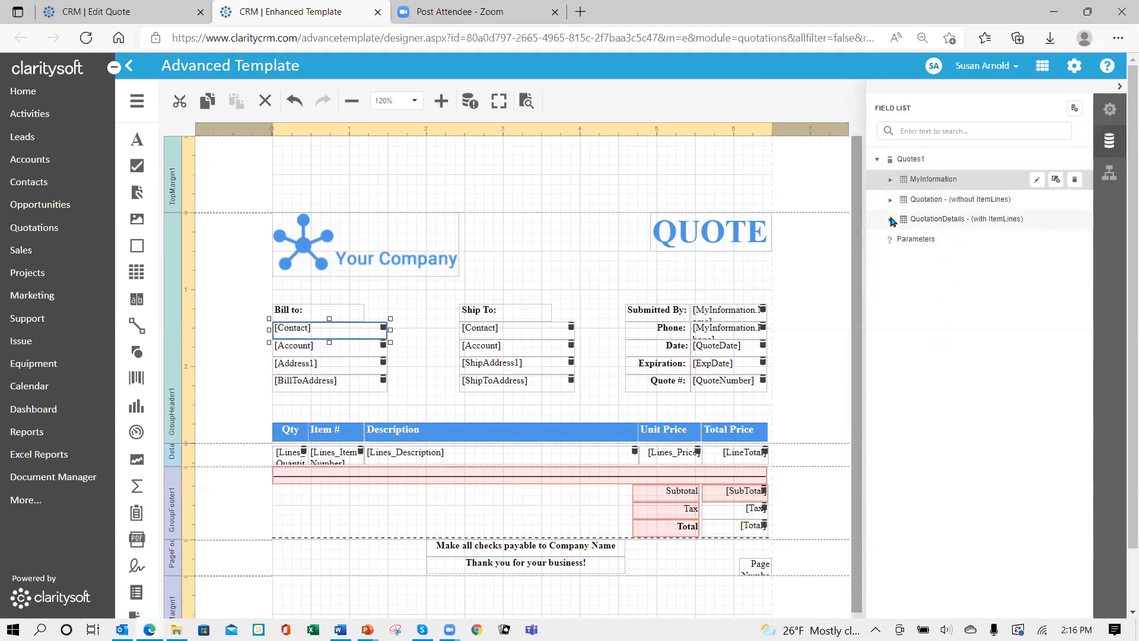
# - Show the report explorer and lower the bottom edge of the TopMargin1 band slightly
pyautogui.click(1109, 174)
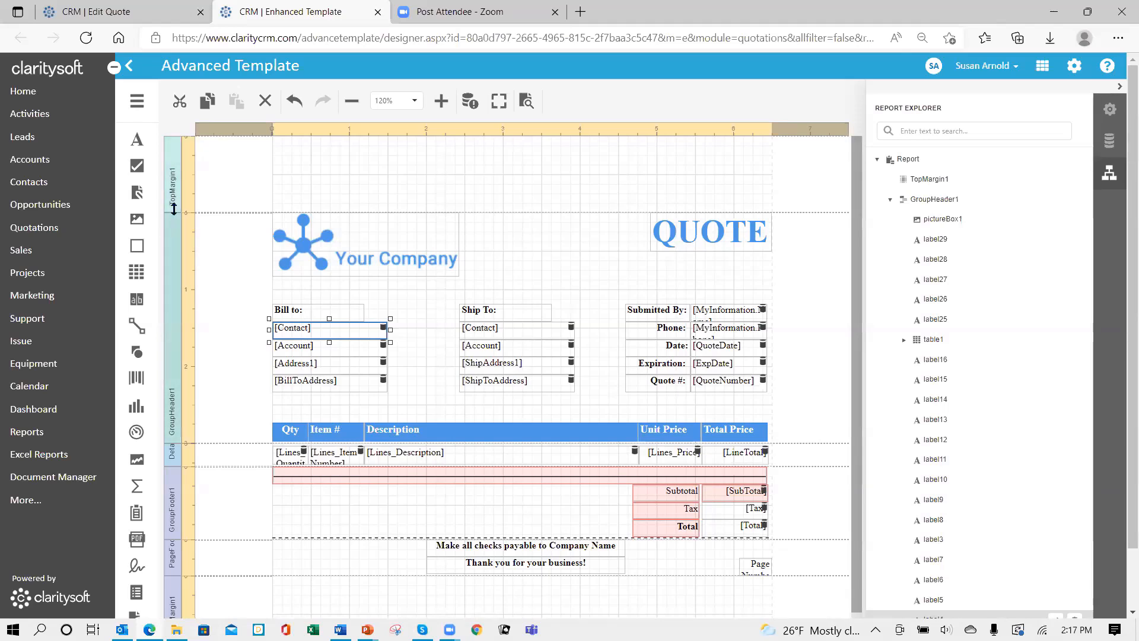
pyautogui.moveTo(174, 209)
pyautogui.mouseDown()
pyautogui.moveTo(167, 185)
pyautogui.moveTo(162, 211)
pyautogui.mouseUp()
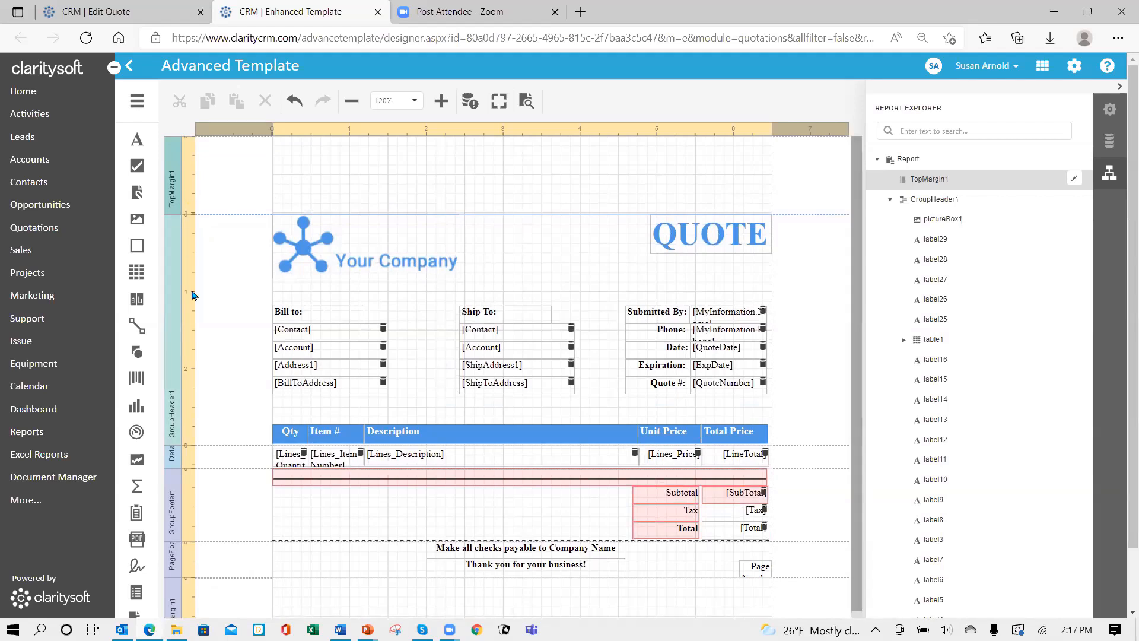
pyautogui.scroll(-3, 237, 439)
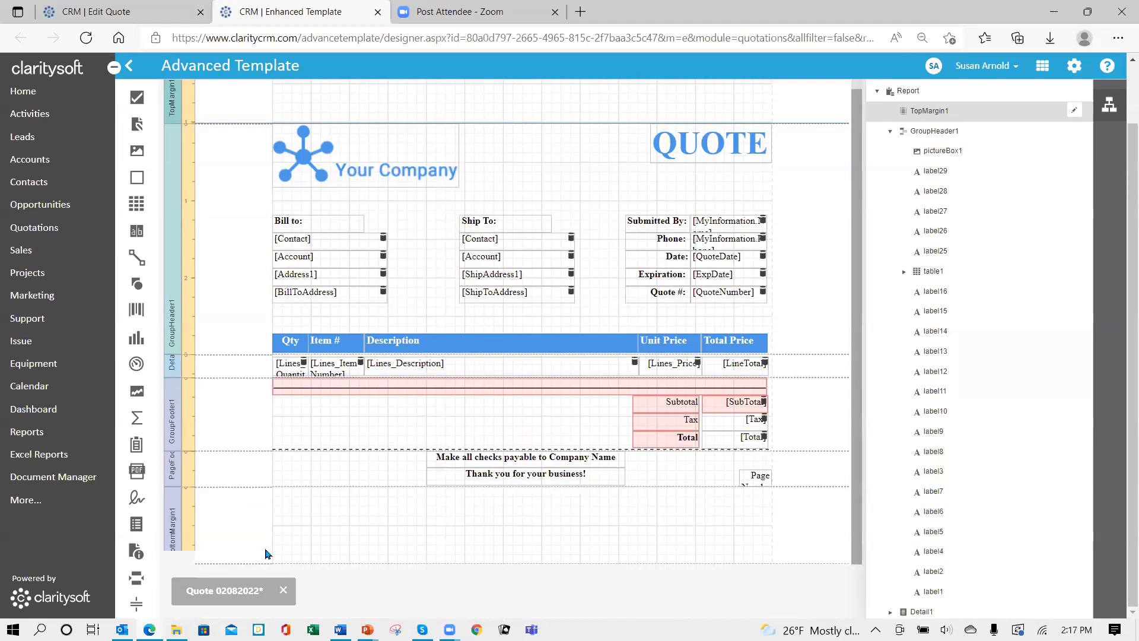
pyautogui.scroll(3, 356, 199)
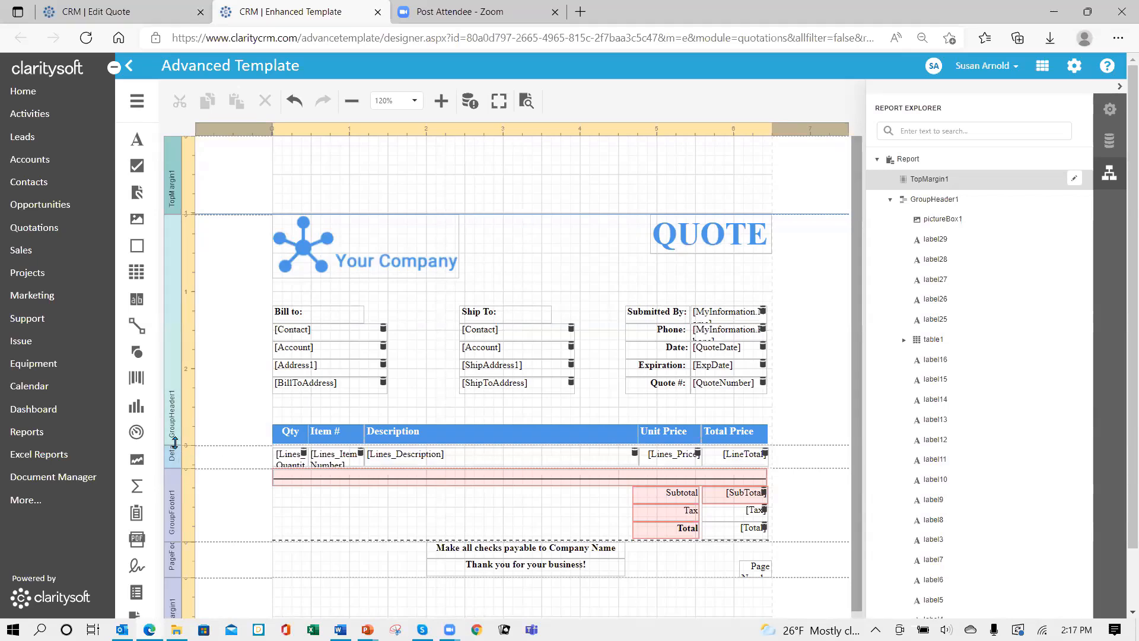
# - Extend the GroupHeader1 band to leave empty space beneath the column heading row, and shrink it back to the headings
pyautogui.moveTo(175, 443); pyautogui.dragTo(188, 543)
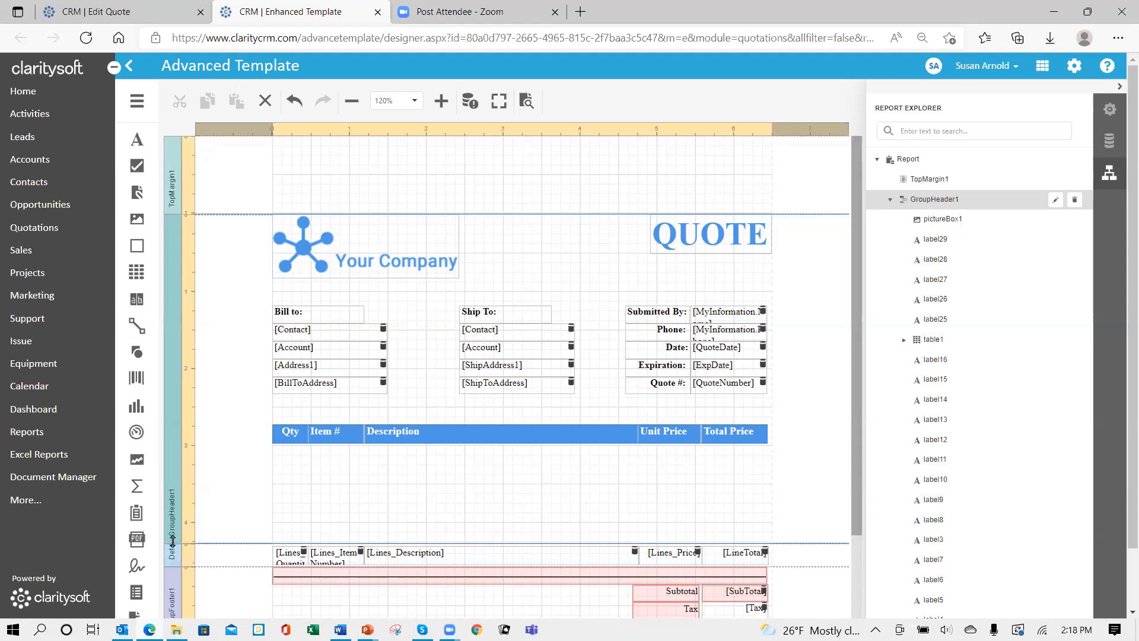
pyautogui.moveTo(173, 541); pyautogui.dragTo(203, 439)
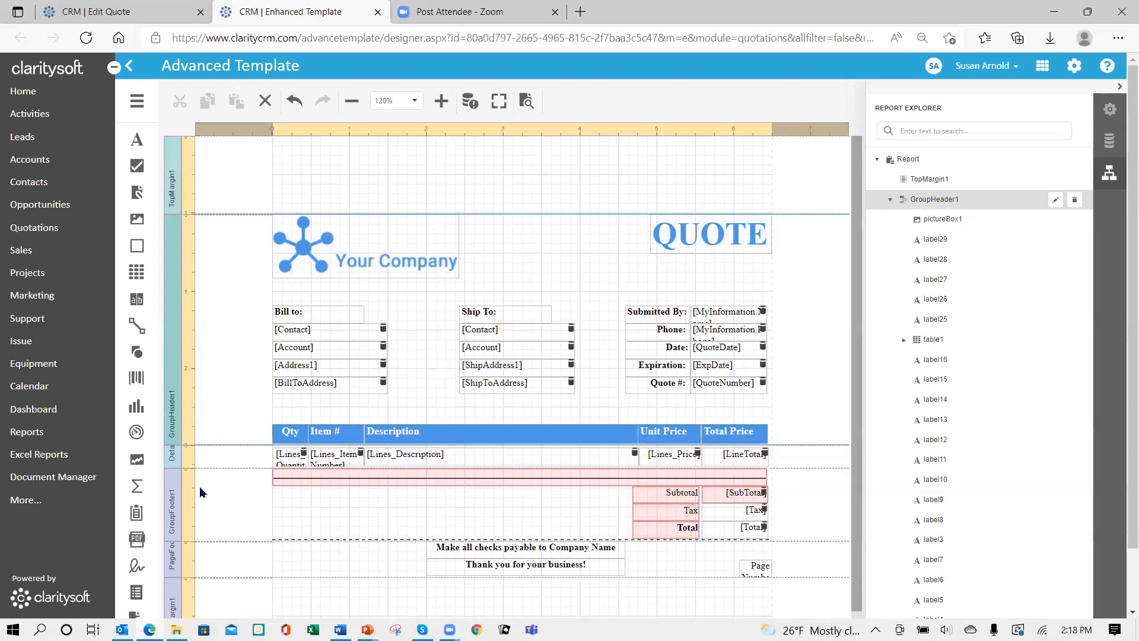
pyautogui.click(177, 459)
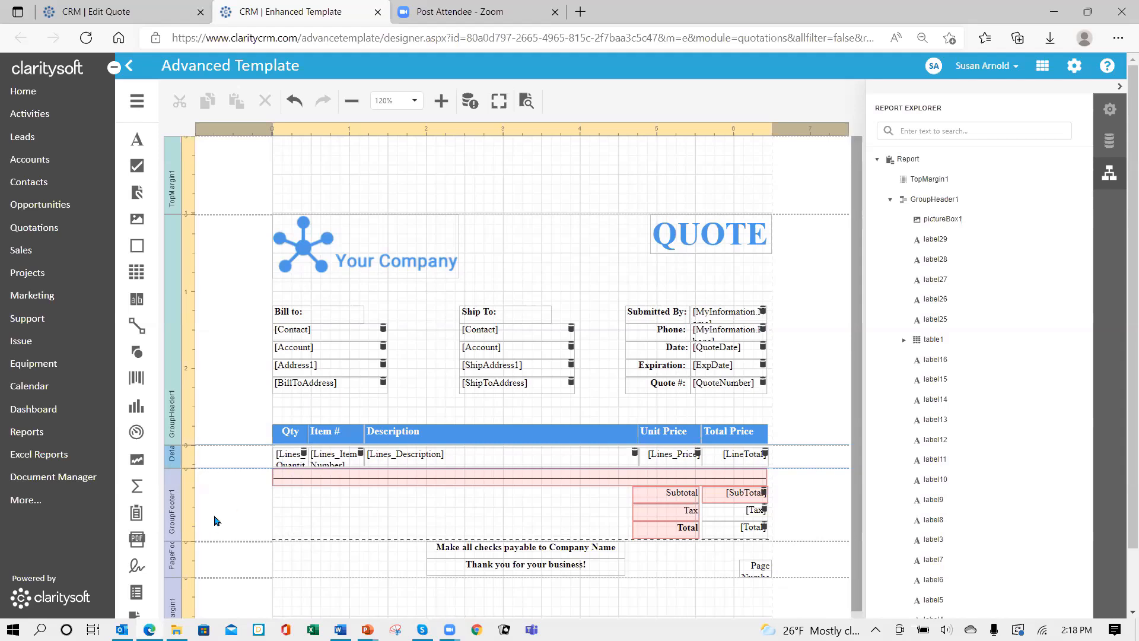
# - Extend the GroupFooter1 band below the Total row, and shrink it back to the totals block
pyautogui.scroll(-1, 258, 501)
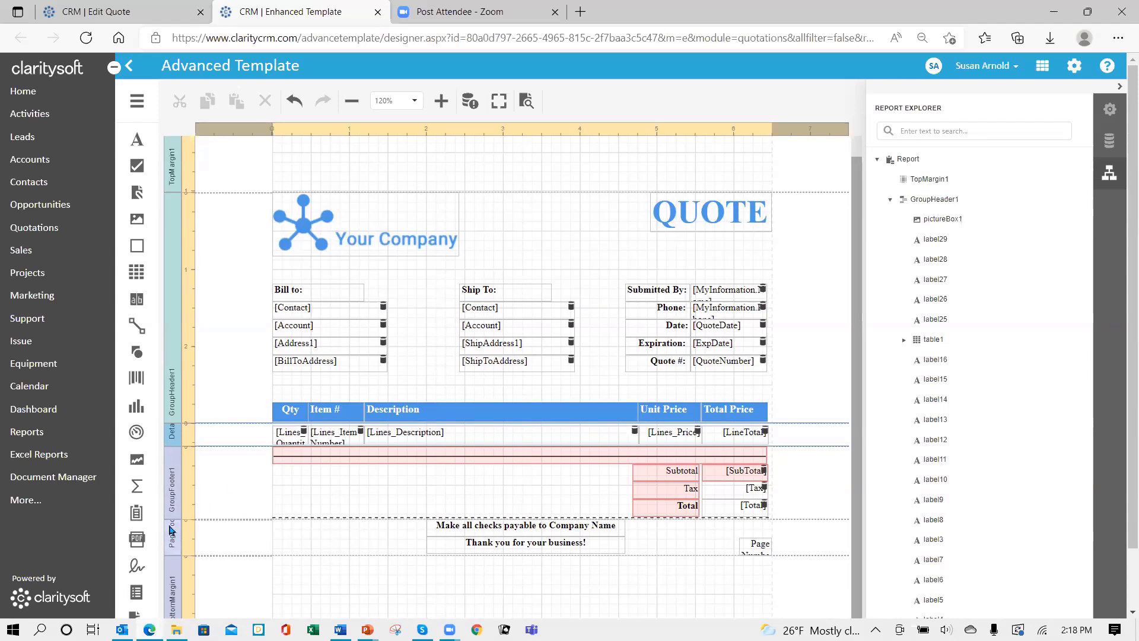
pyautogui.moveTo(171, 517); pyautogui.dragTo(184, 596)
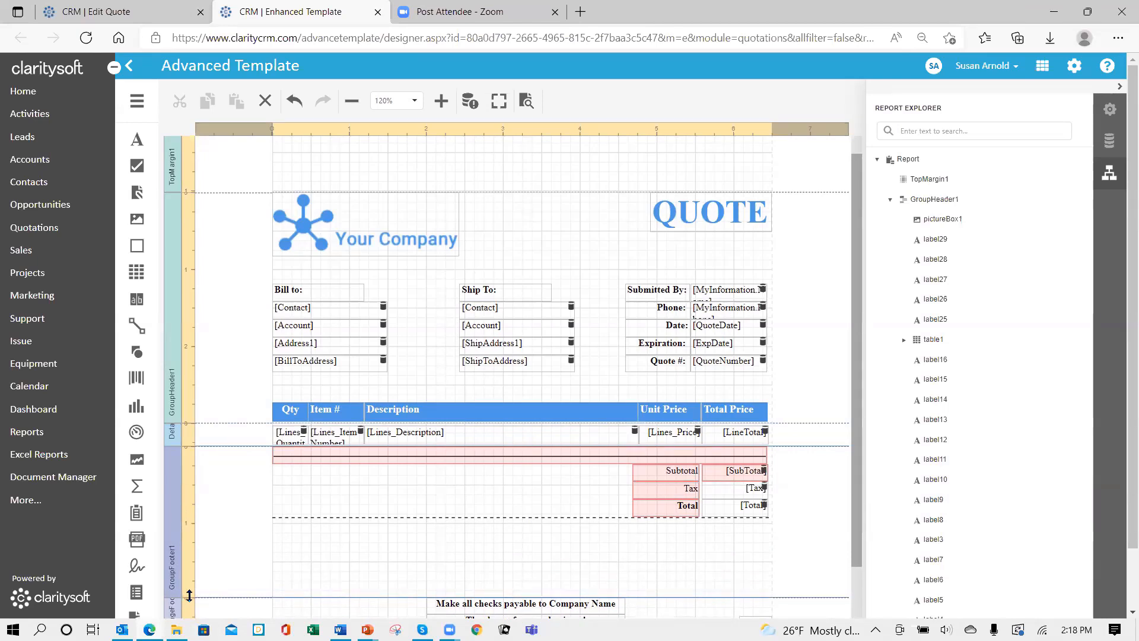
pyautogui.moveTo(189, 595); pyautogui.dragTo(232, 520)
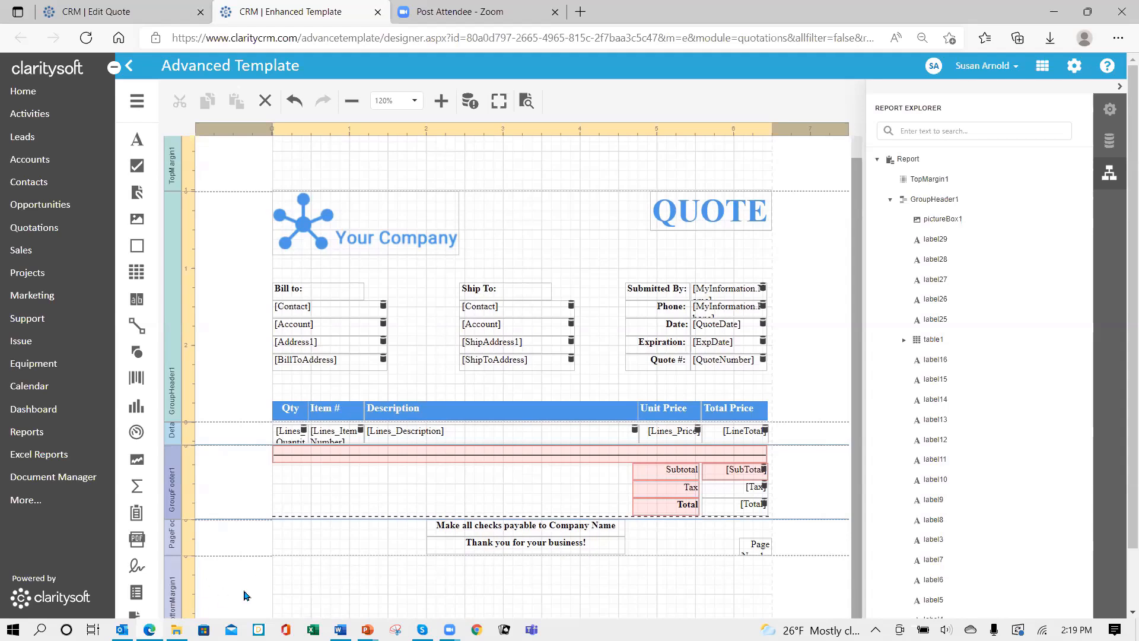
# - Examine which elements the GroupHeader1 and Detail1 bands contain in the report structure, and collapse the bands again
pyautogui.click(892, 200)
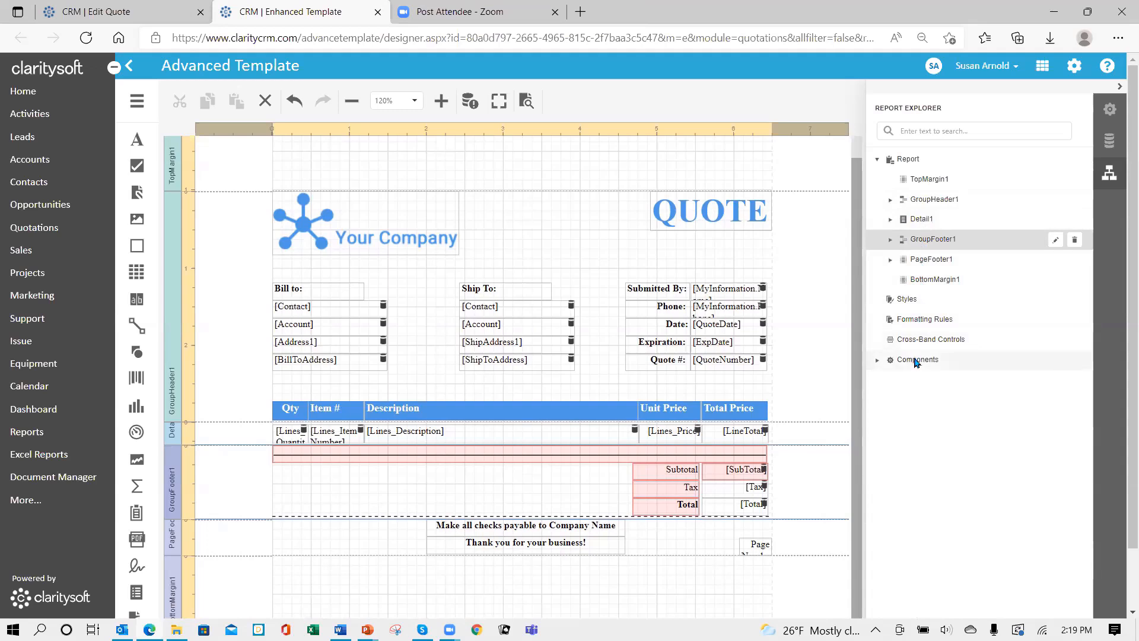
pyautogui.click(891, 201)
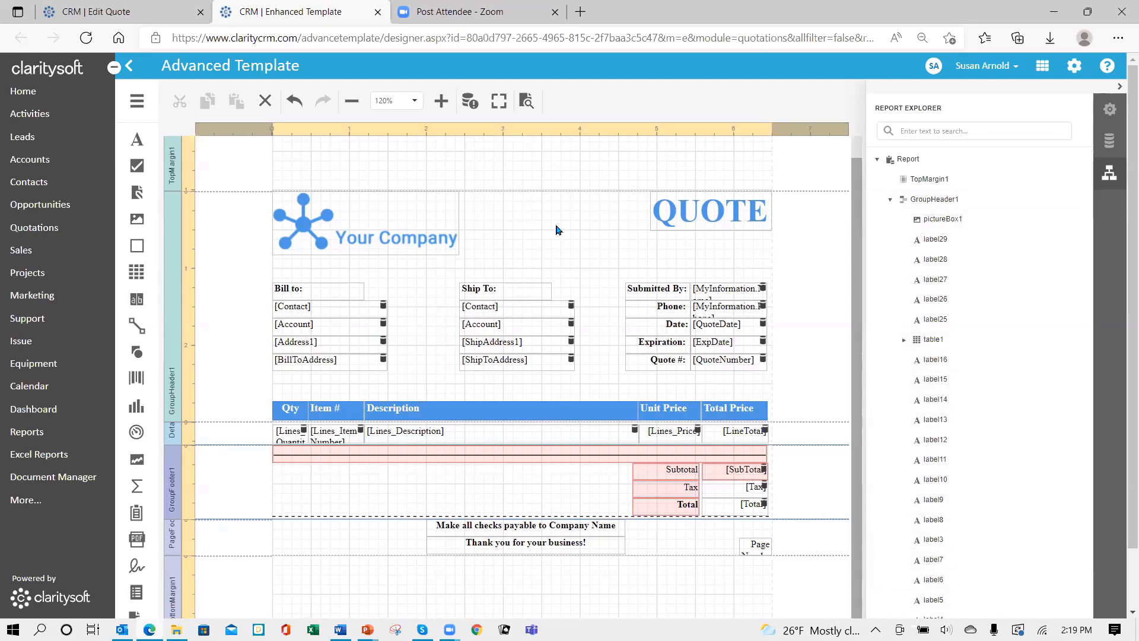
pyautogui.scroll(-3, 997, 397)
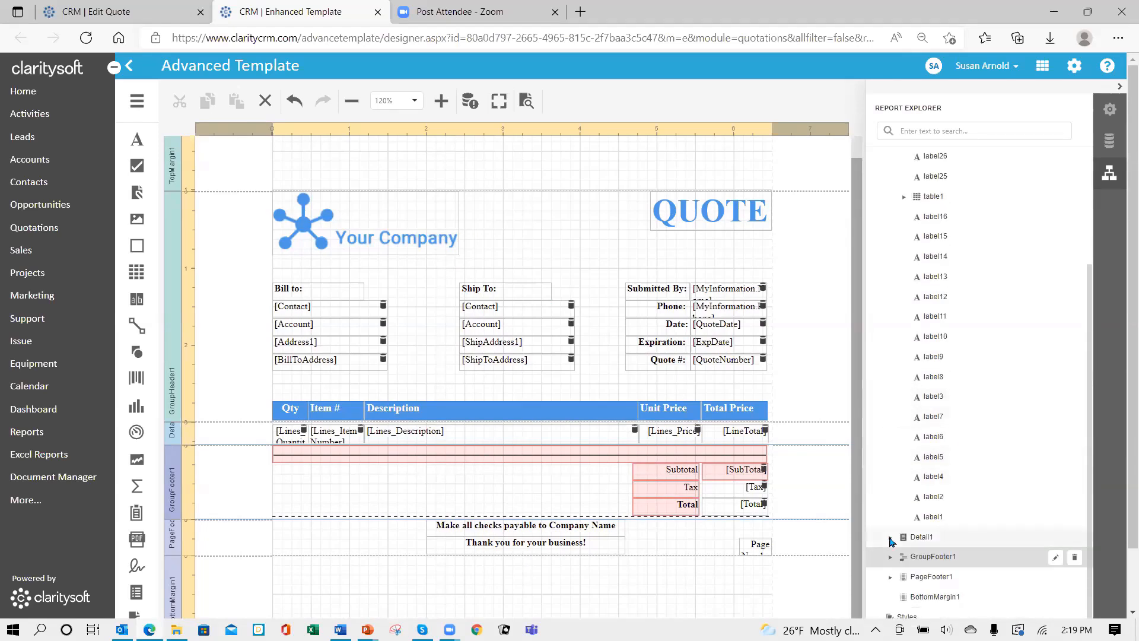
pyautogui.click(891, 537)
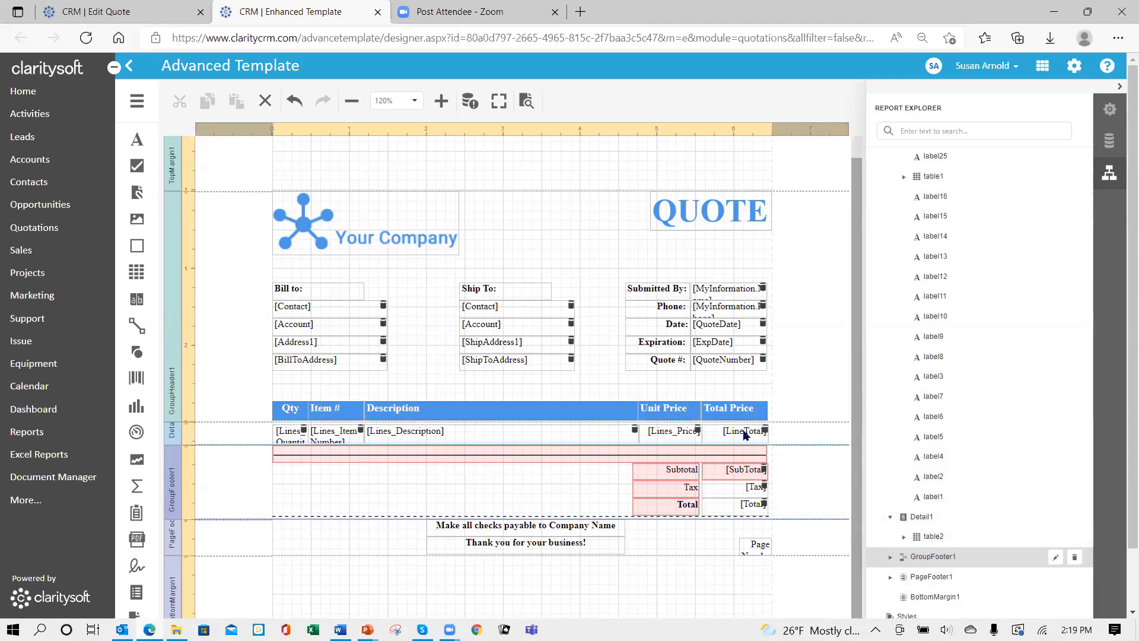
pyautogui.click(889, 517)
pyautogui.scroll(3, 949, 368)
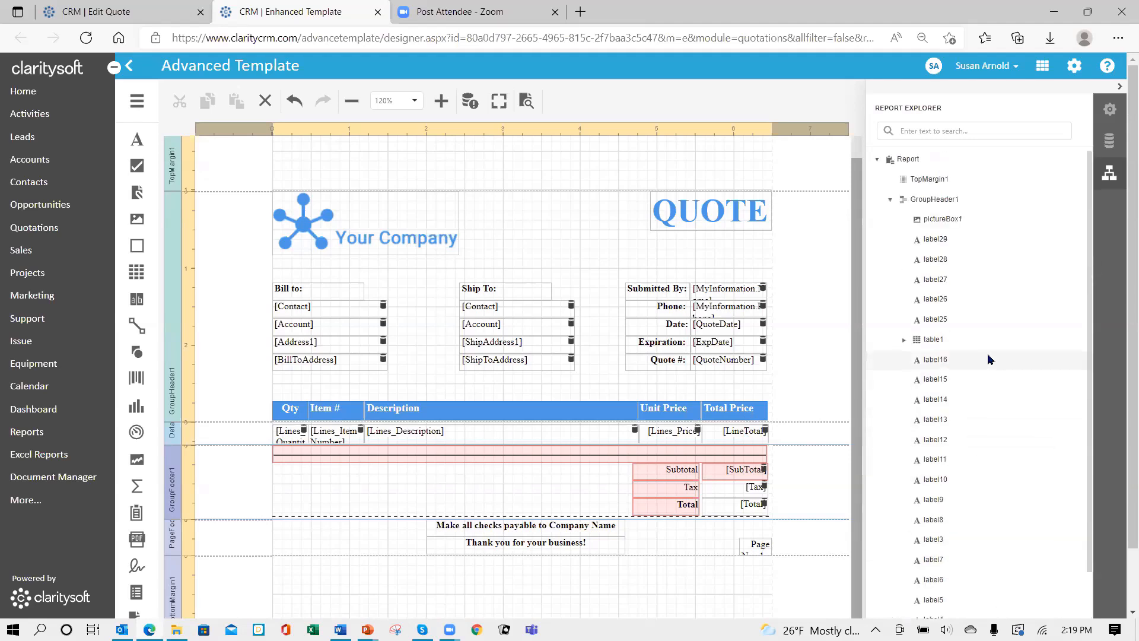
pyautogui.click(891, 201)
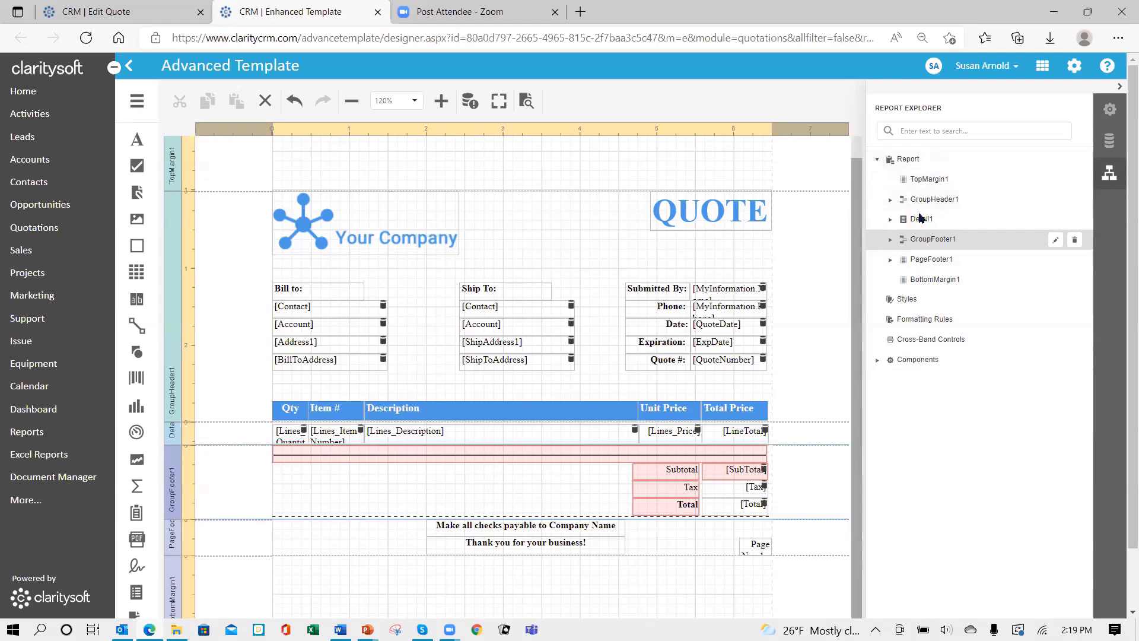
# - Examine the text, appearance and font properties of the [Contact] label under Bill to
pyautogui.click(1110, 110)
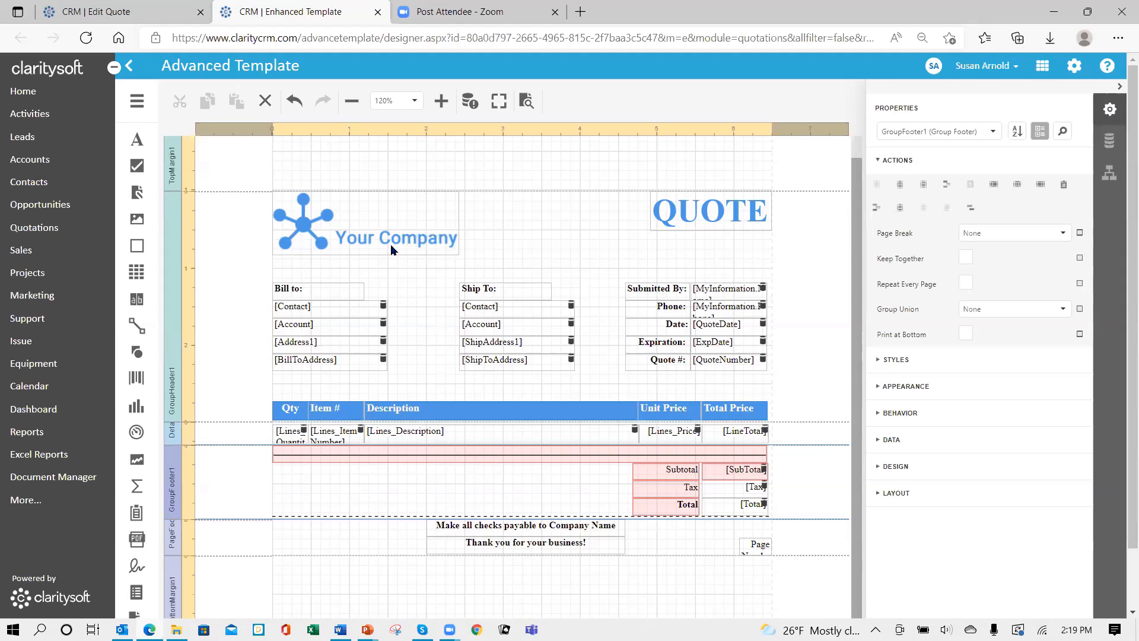
pyautogui.click(344, 312)
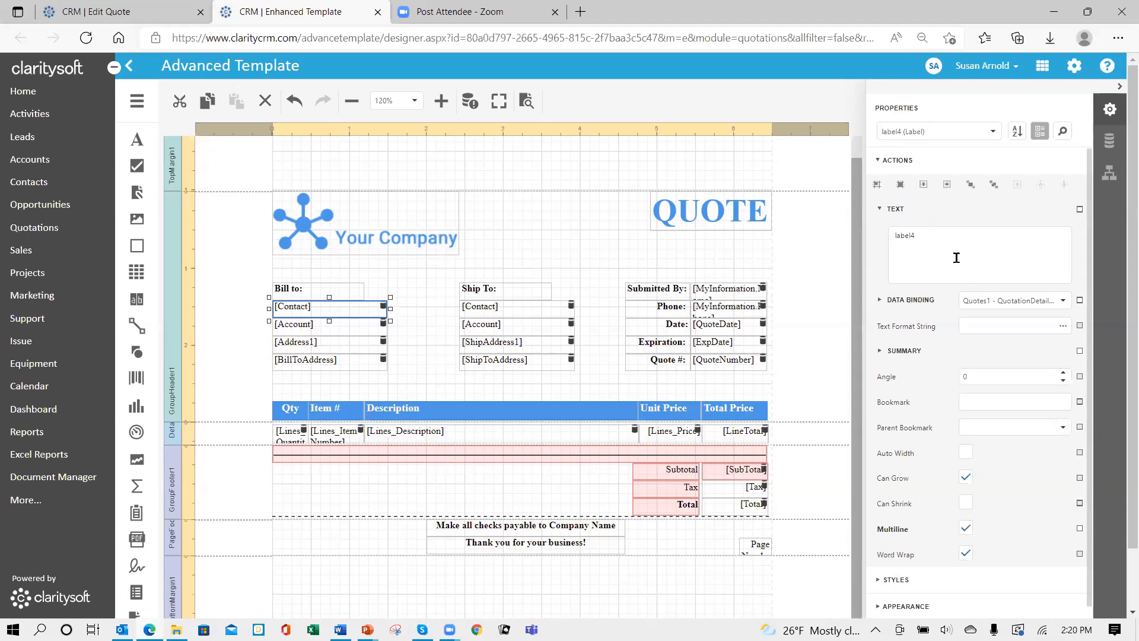
pyautogui.scroll(-2, 1000, 348)
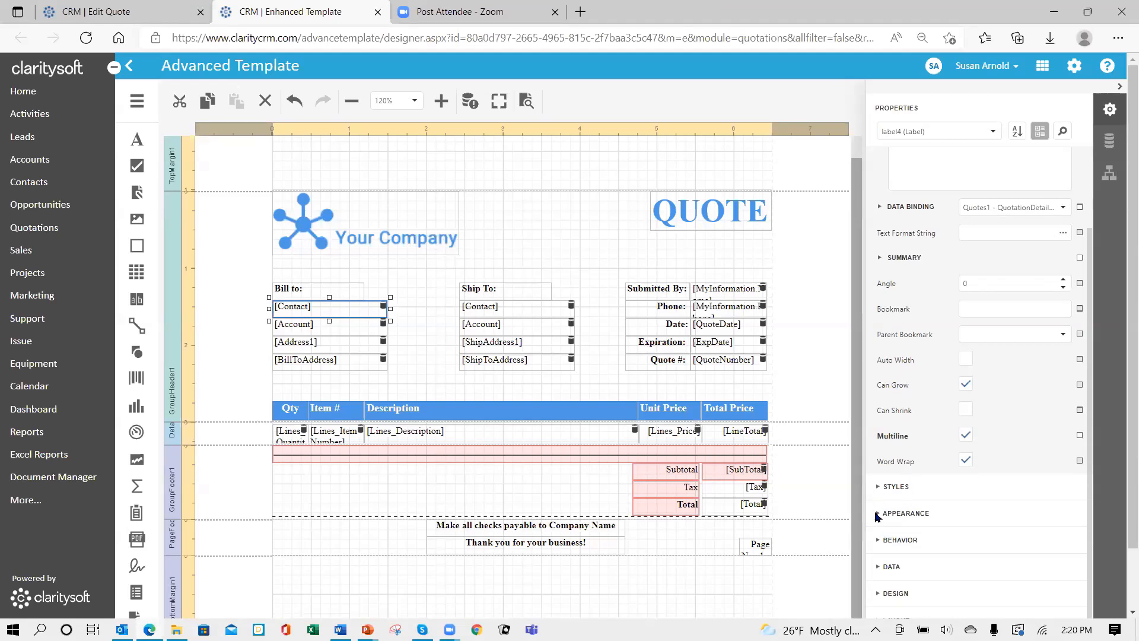
pyautogui.click(877, 516)
pyautogui.scroll(-5, 988, 471)
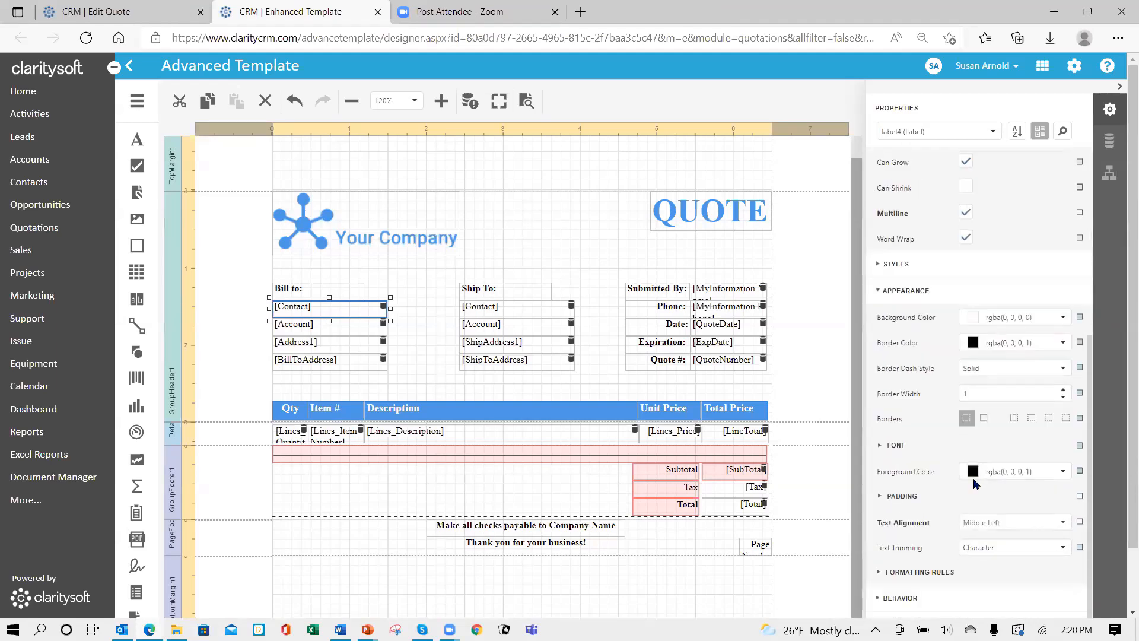
pyautogui.click(880, 446)
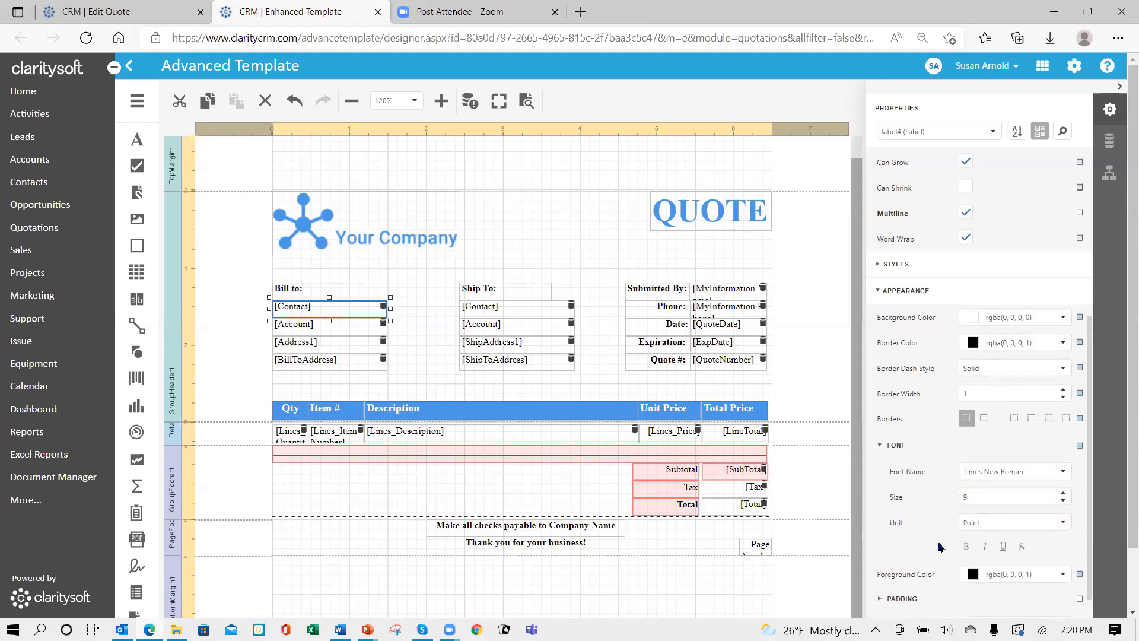
pyautogui.scroll(-3, 917, 509)
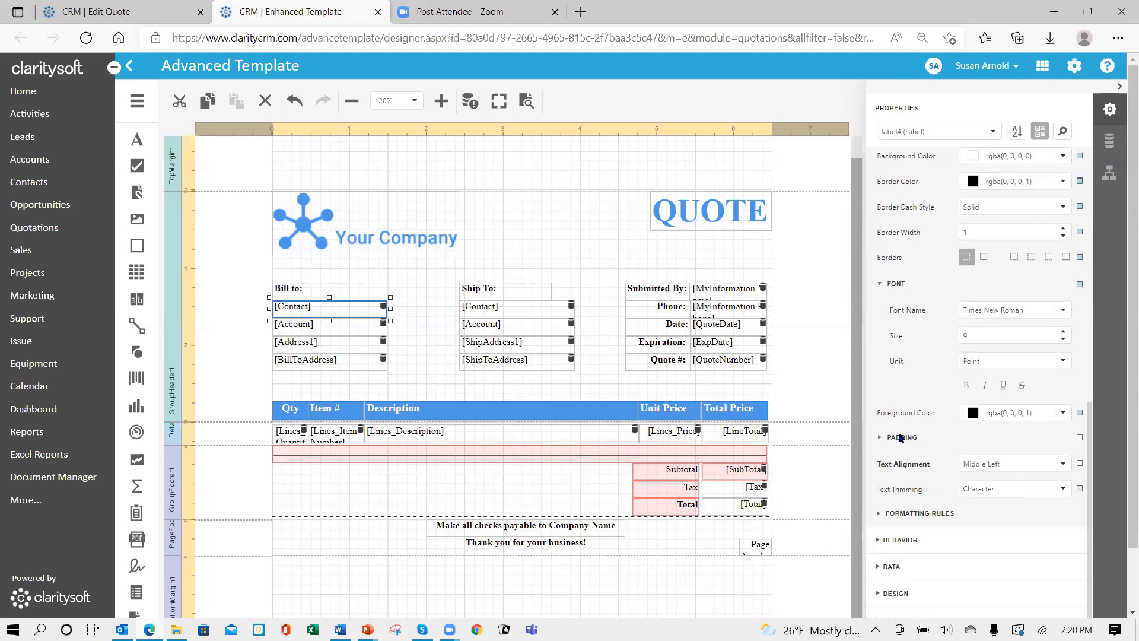
pyautogui.scroll(5, 902, 438)
pyautogui.scroll(1, 902, 438)
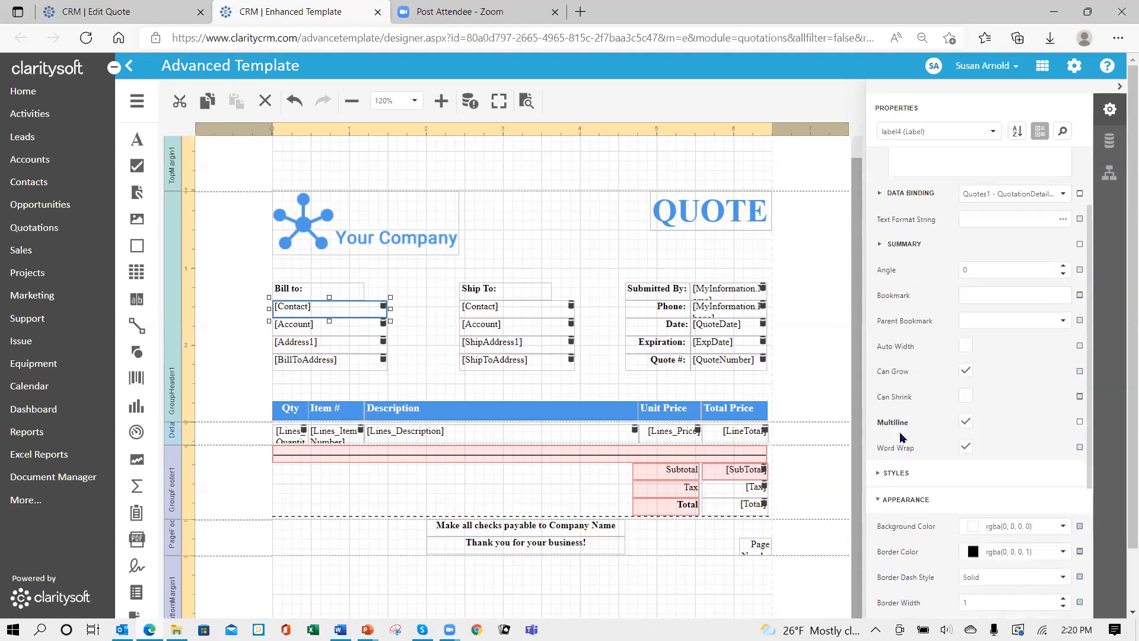
pyautogui.scroll(-4, 901, 438)
pyautogui.scroll(5, 902, 445)
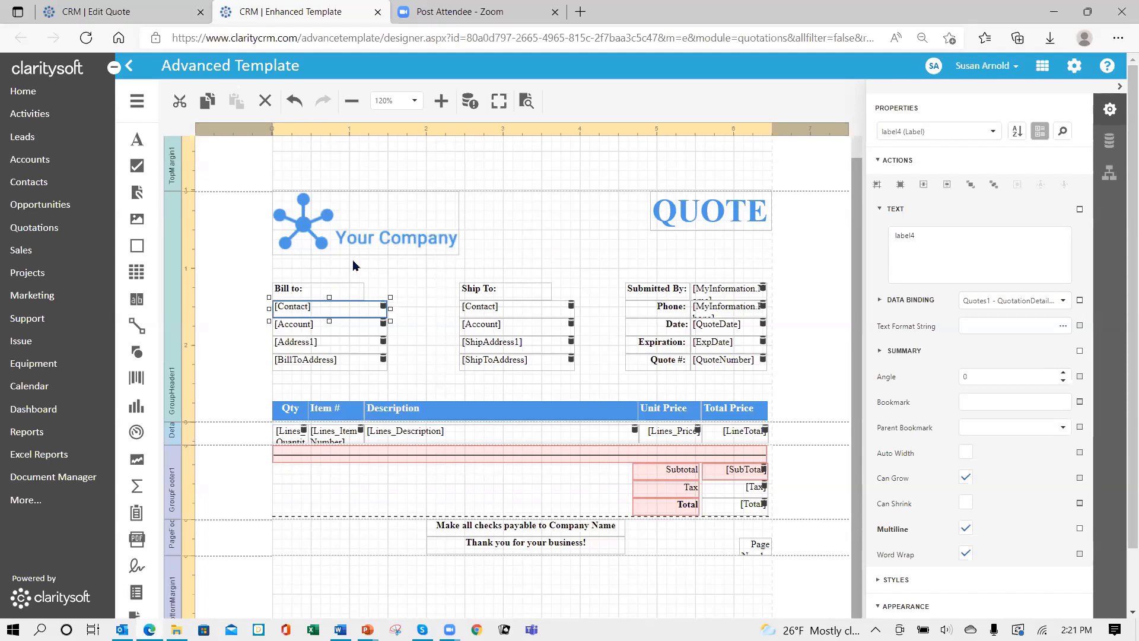
# - Replace the company logo in the quote header with the image Midnight Espresso.png from the Coffee Images folder
pyautogui.click(356, 226)
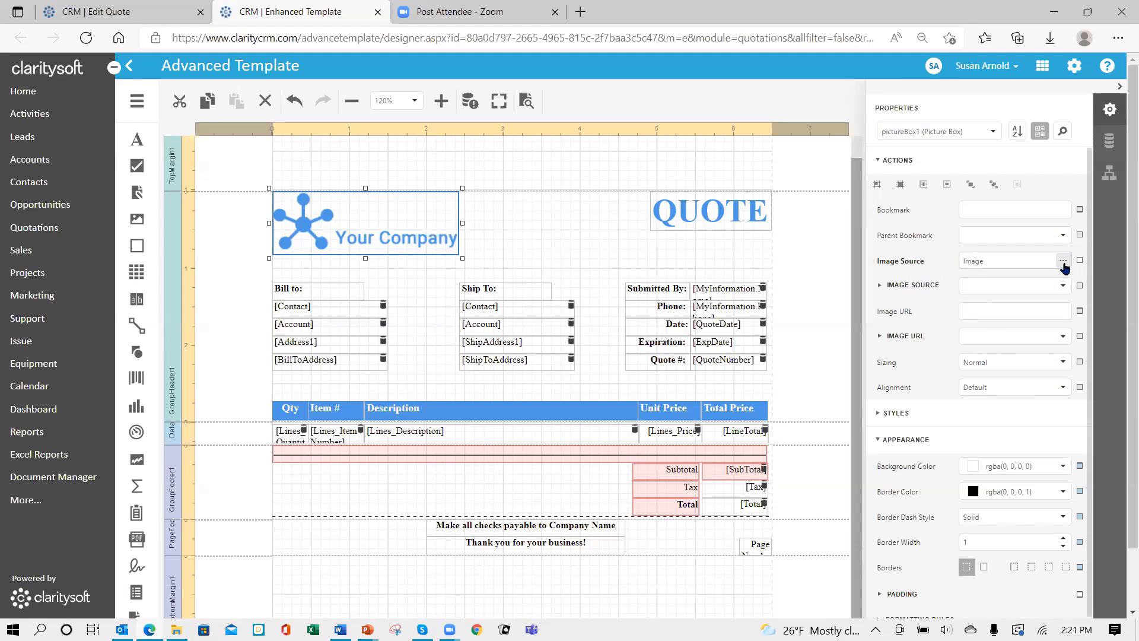
pyautogui.click(1063, 262)
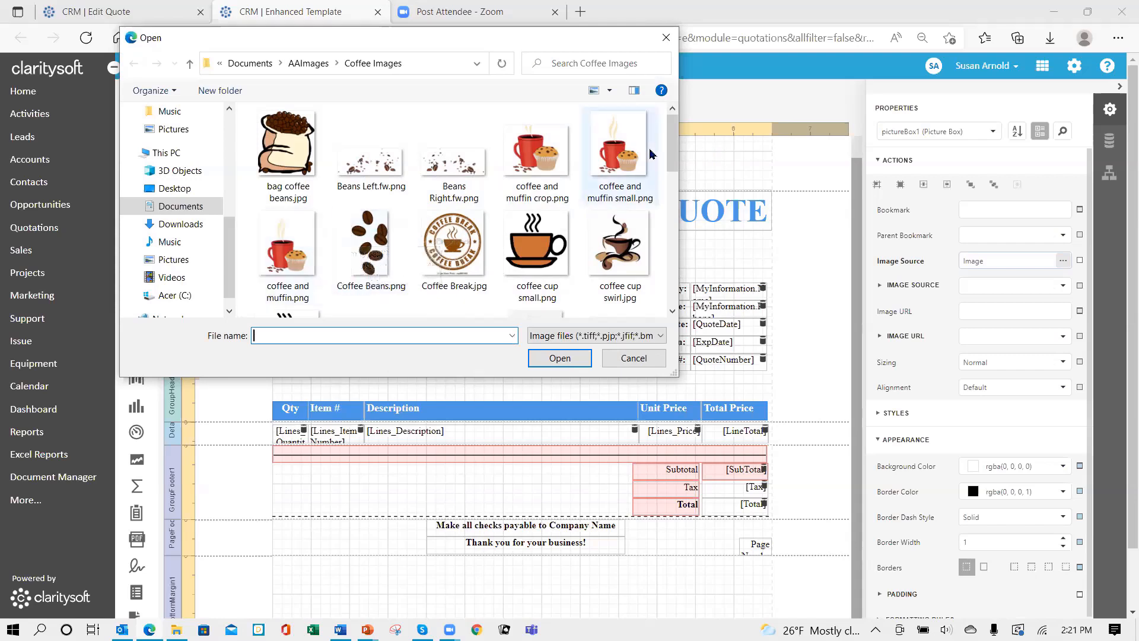
pyautogui.moveTo(675, 164); pyautogui.dragTo(668, 259)
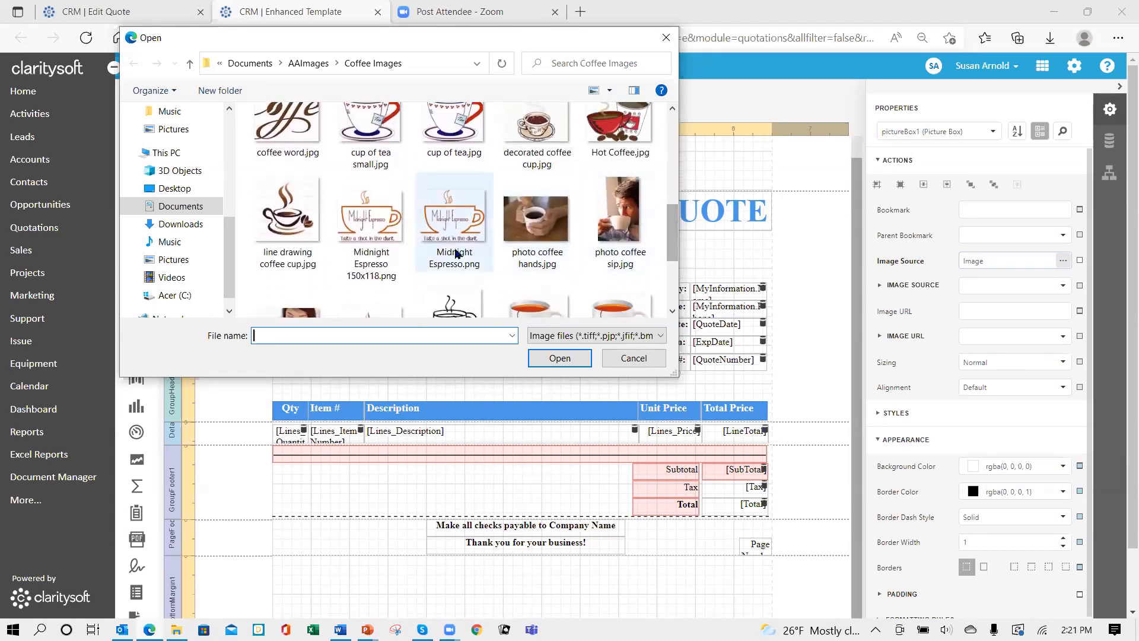
pyautogui.click(461, 220)
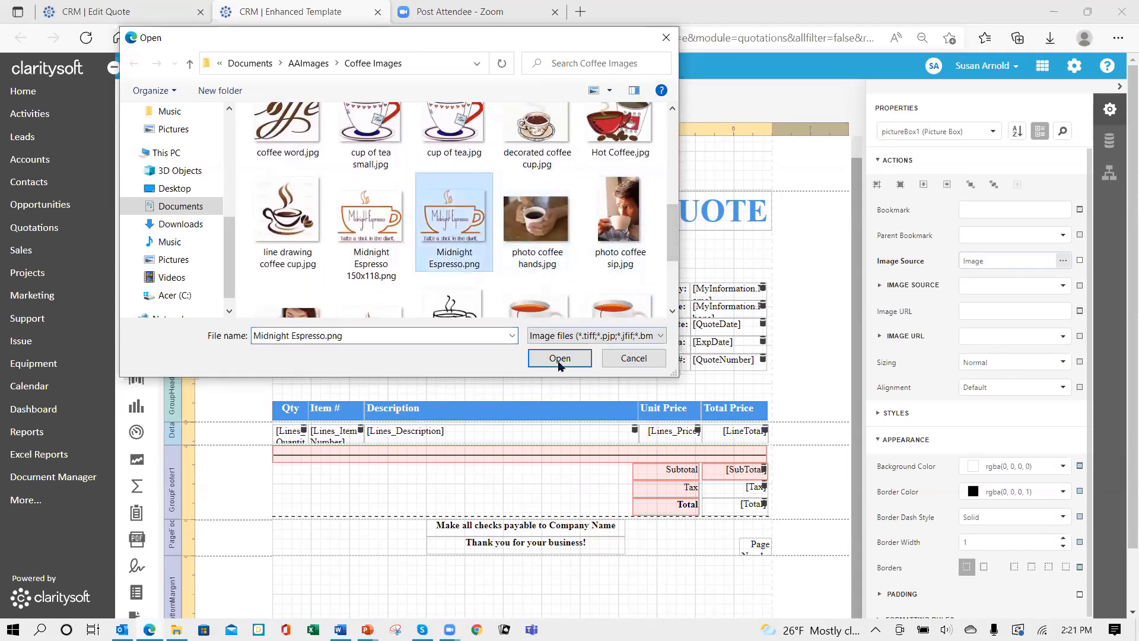
pyautogui.click(560, 358)
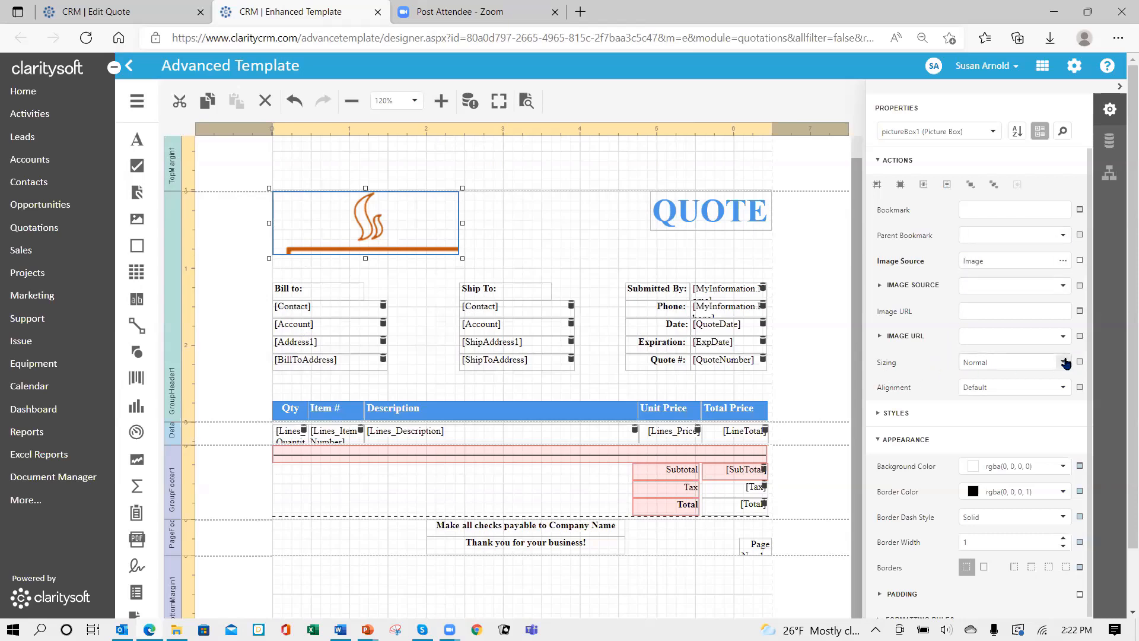
# - Set the logo's sizing to Squeeze and resize its picture box to fit the image, ending just above the Bill to label
pyautogui.click(1066, 363)
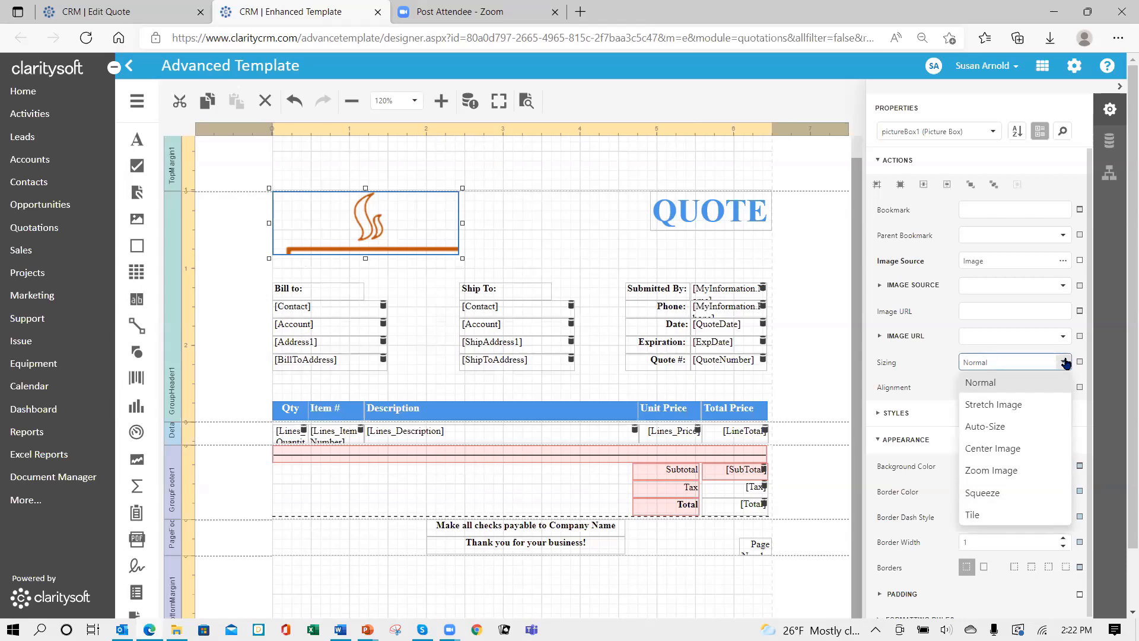
pyautogui.click(1000, 500)
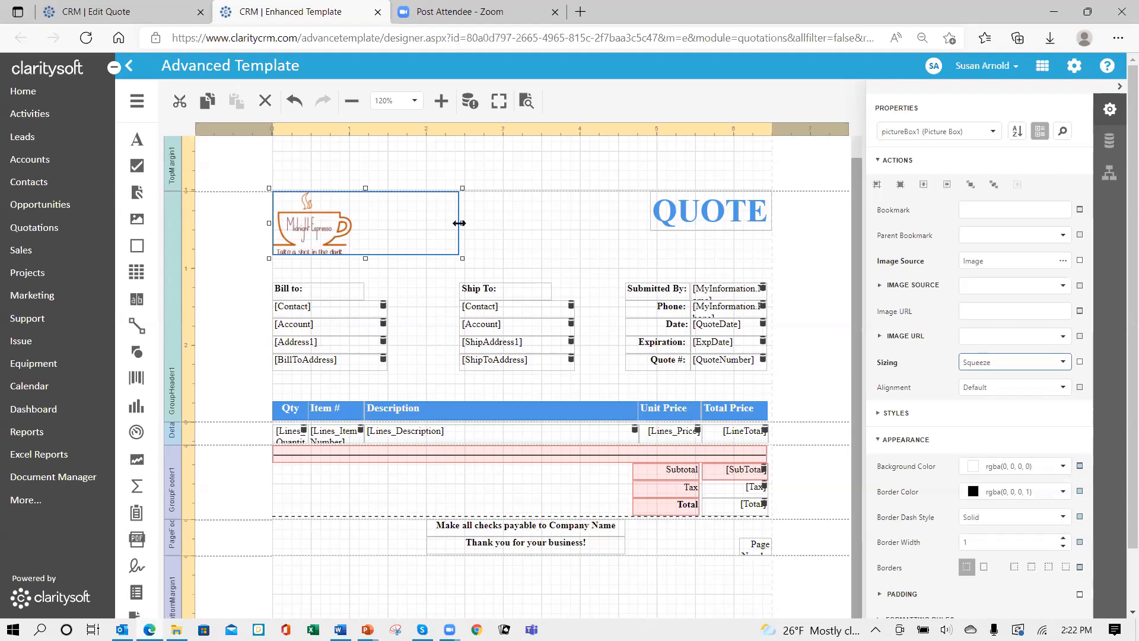
pyautogui.moveTo(459, 223); pyautogui.dragTo(359, 231)
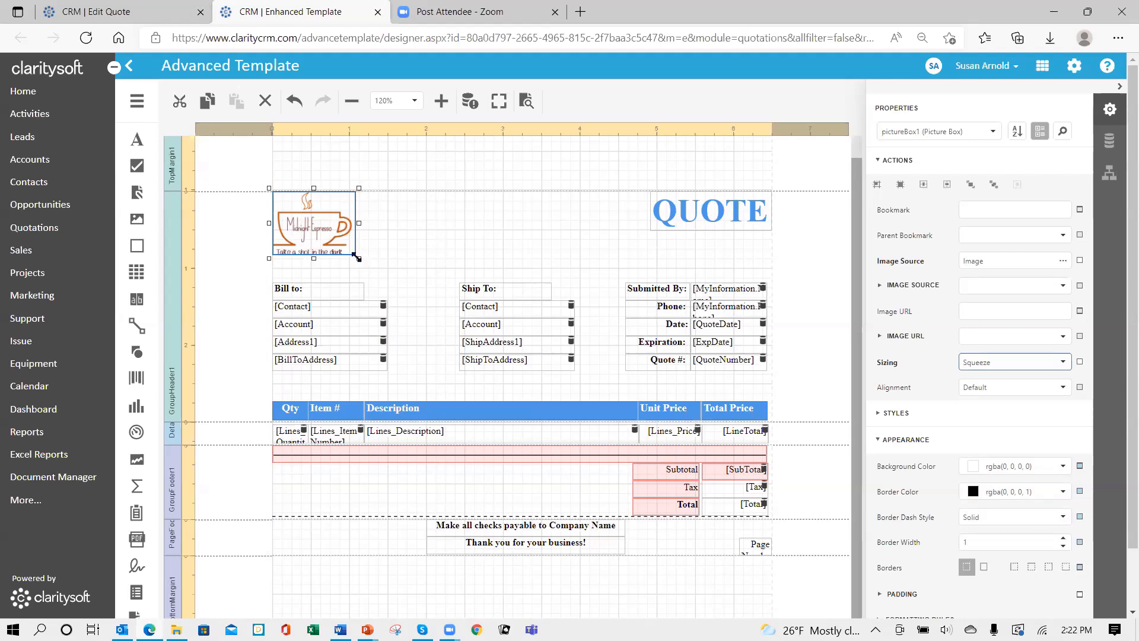
pyautogui.moveTo(357, 258); pyautogui.dragTo(374, 274)
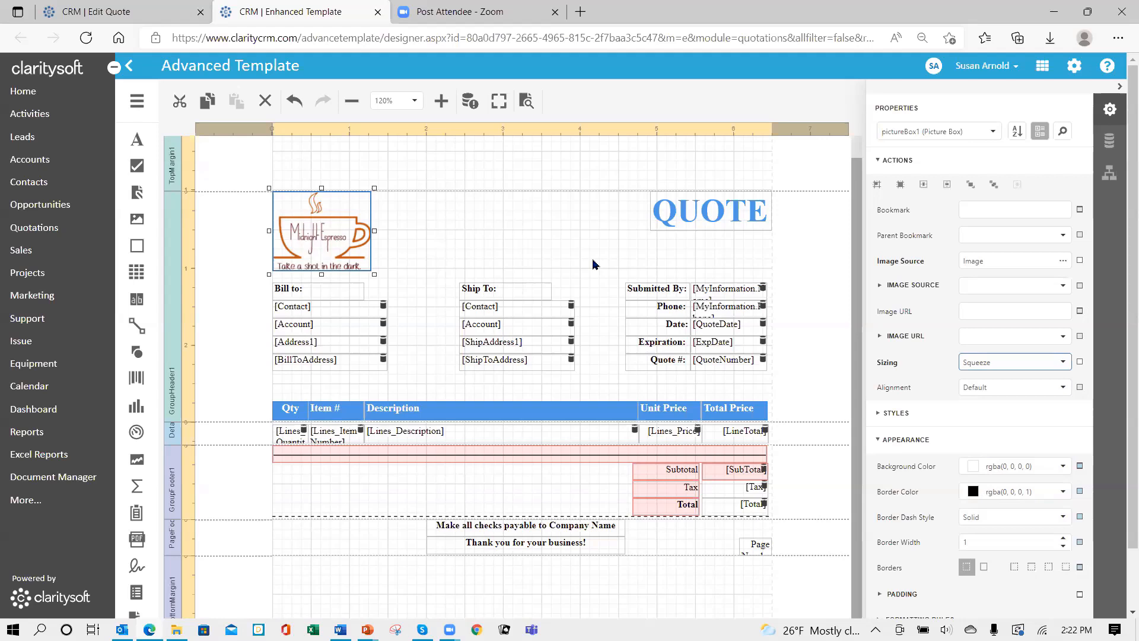
pyautogui.moveTo(326, 242)
pyautogui.mouseDown()
pyautogui.moveTo(724, 241)
pyautogui.moveTo(483, 241)
pyautogui.moveTo(485, 232)
pyautogui.moveTo(402, 244)
pyautogui.moveTo(329, 234)
pyautogui.mouseUp()
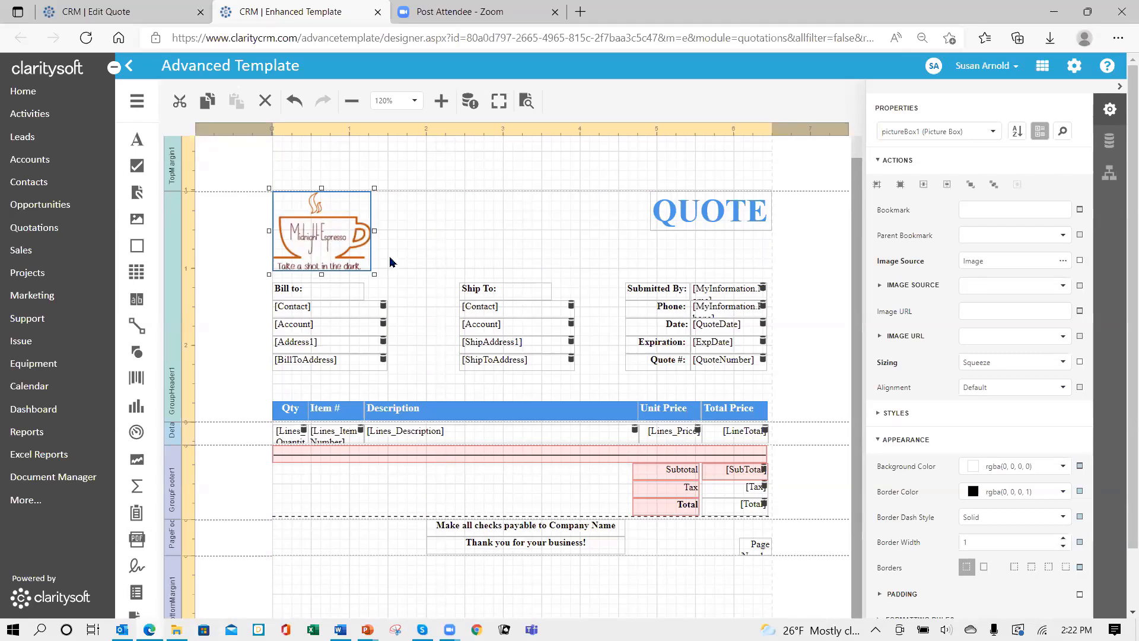
pyautogui.click(481, 263)
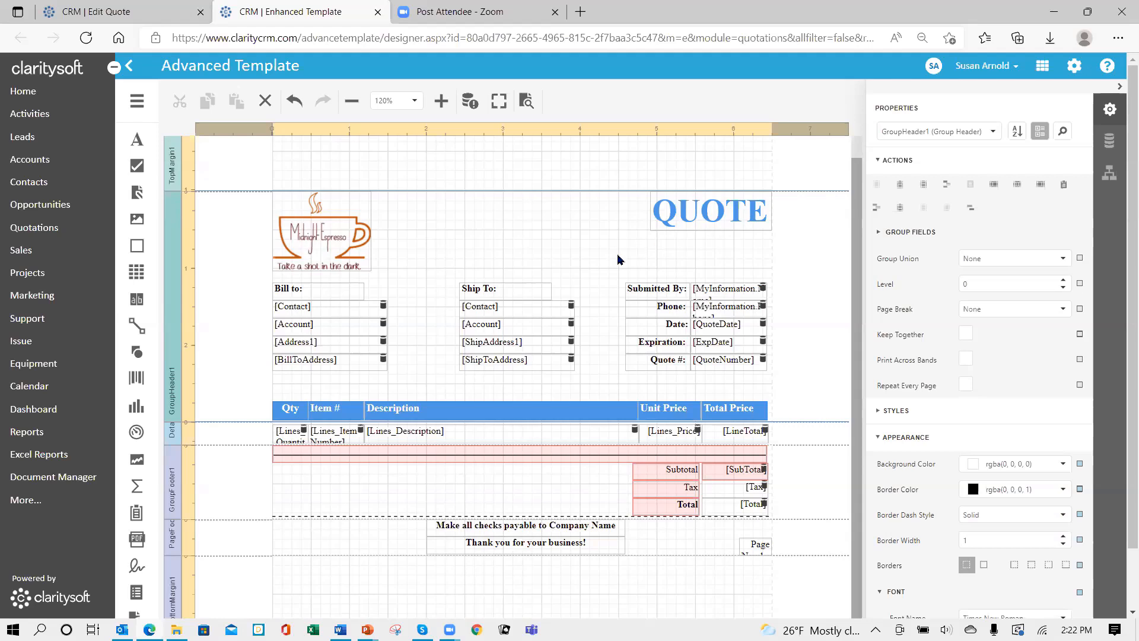
# - Change the QUOTE title text to Quotation and widen its label leftward so the whole word fits
pyautogui.click(716, 214)
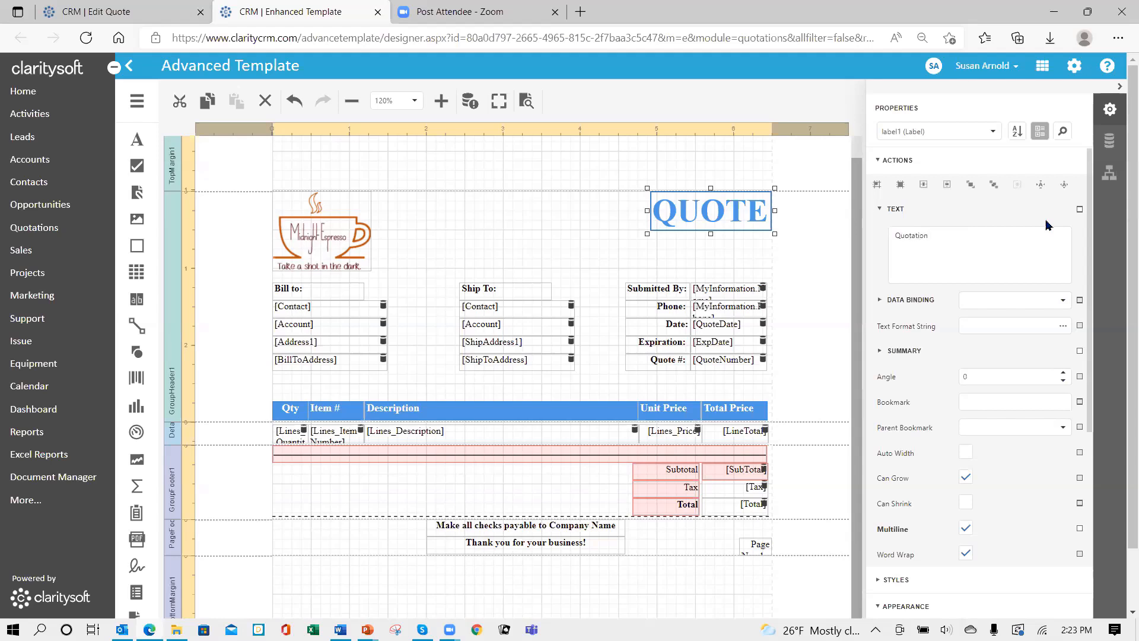
pyautogui.click(749, 206)
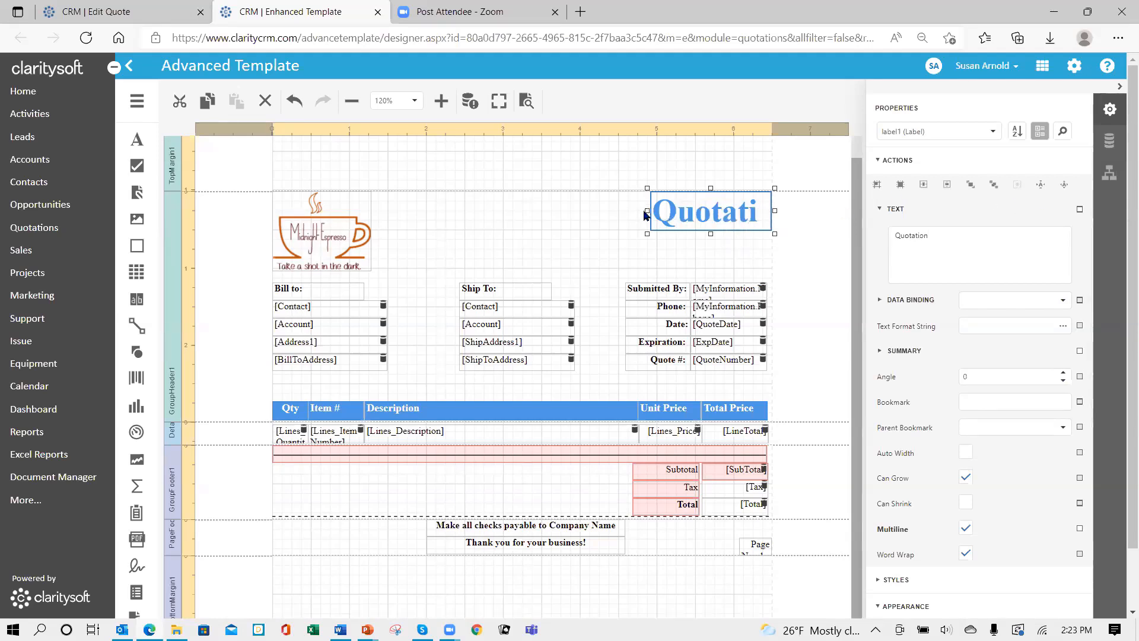
pyautogui.moveTo(647, 211); pyautogui.dragTo(575, 220)
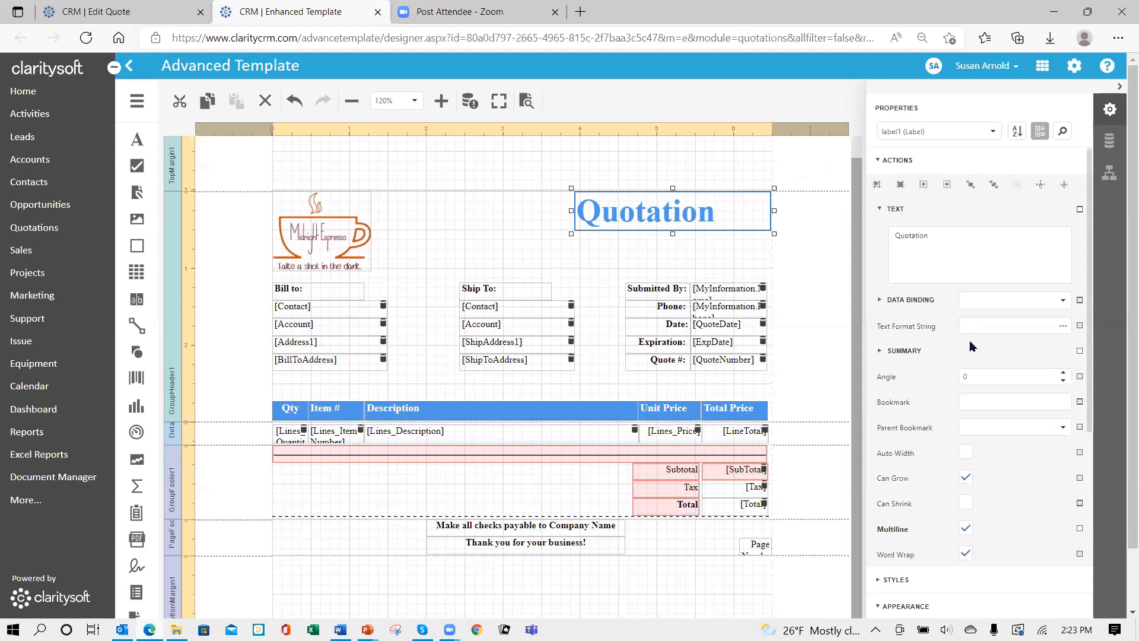
# - Set the Quotation title's font to Tahoma and remove its bold formatting
pyautogui.scroll(-3, 964, 367)
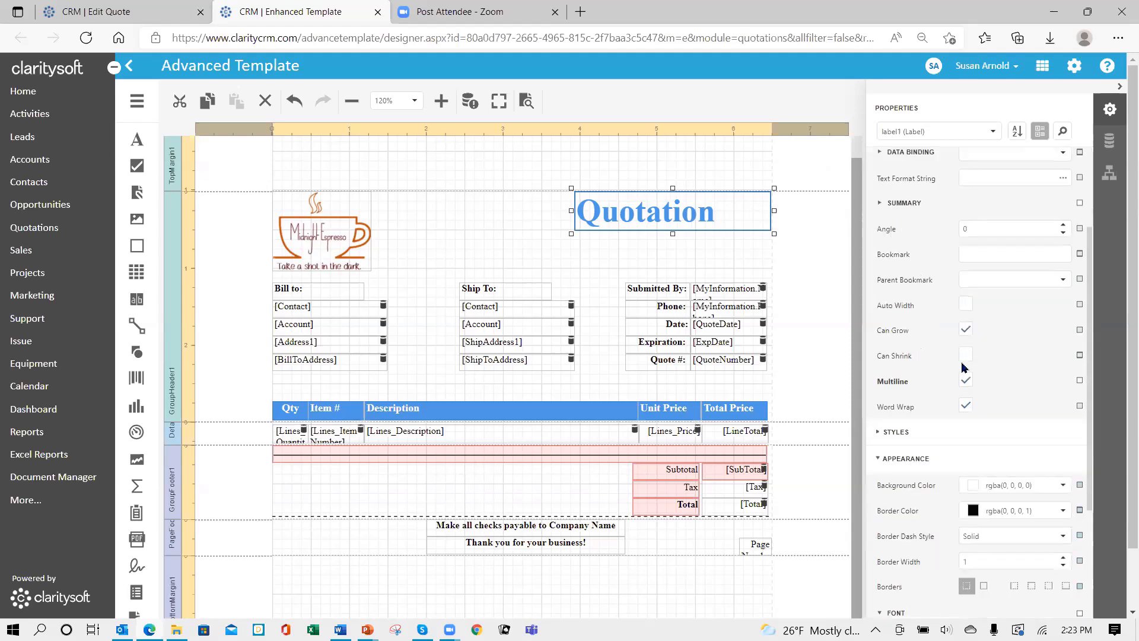
pyautogui.scroll(-5, 963, 368)
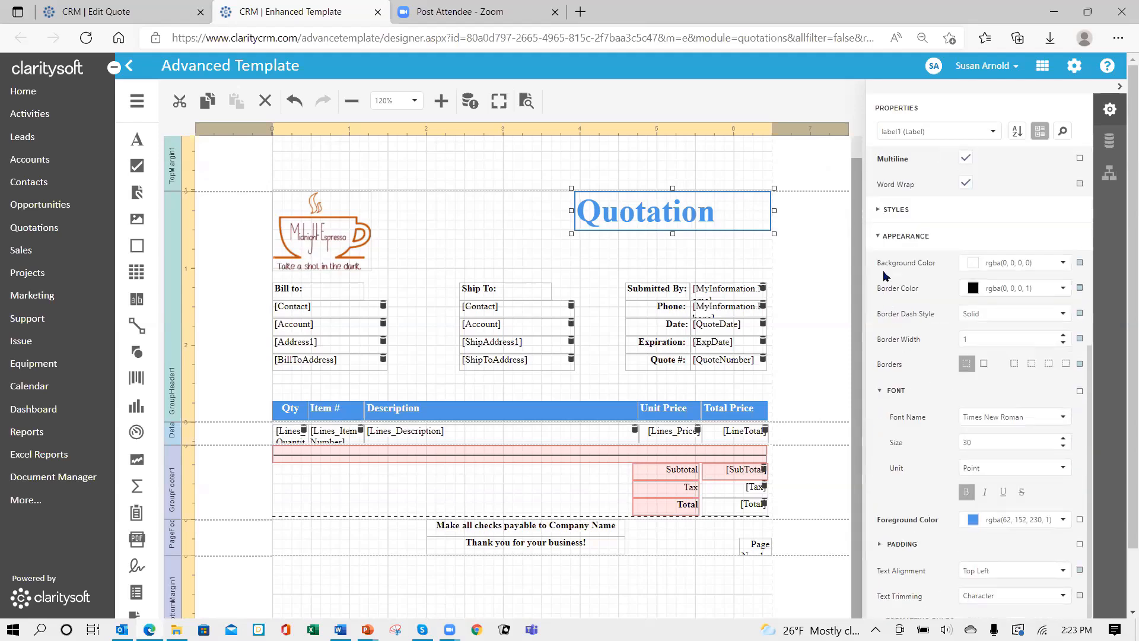
pyautogui.click(878, 236)
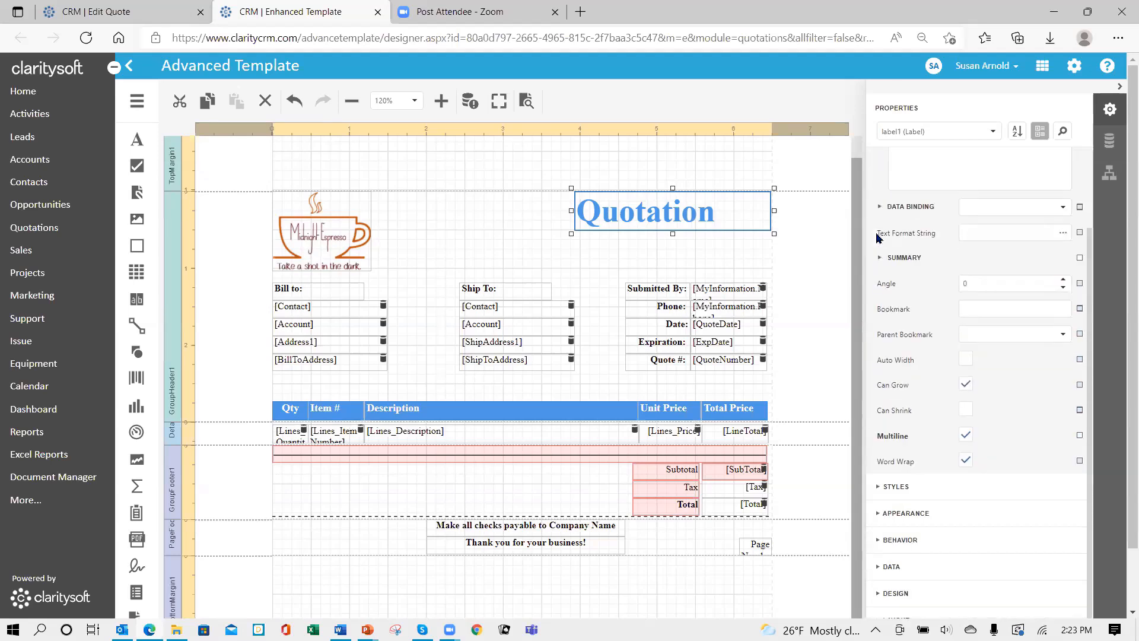
pyautogui.click(880, 514)
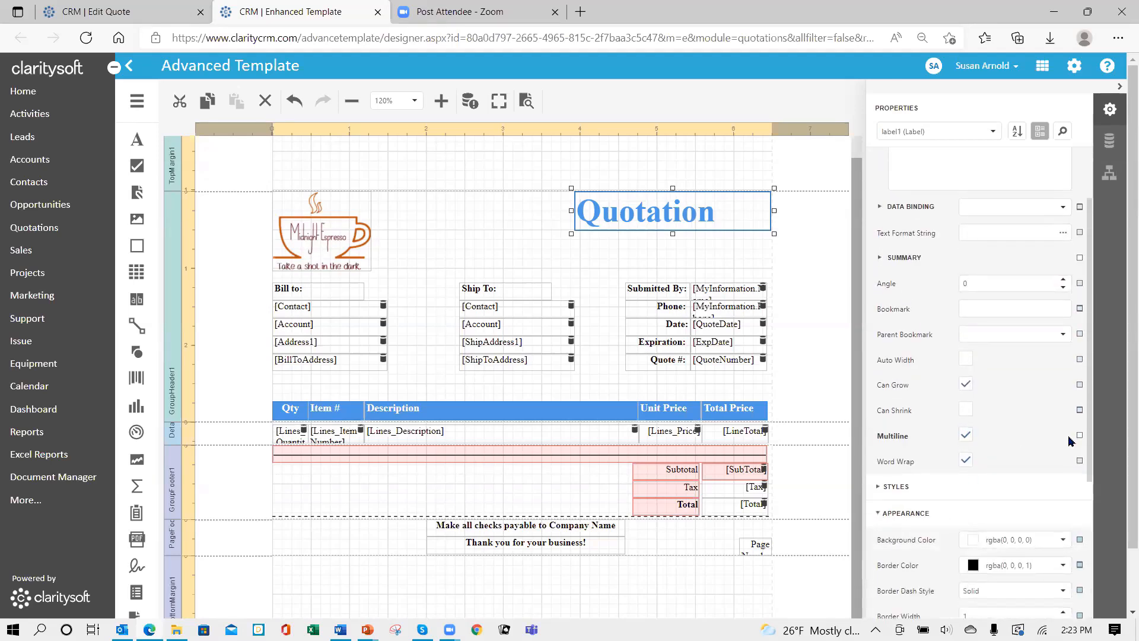
pyautogui.scroll(-5, 1071, 441)
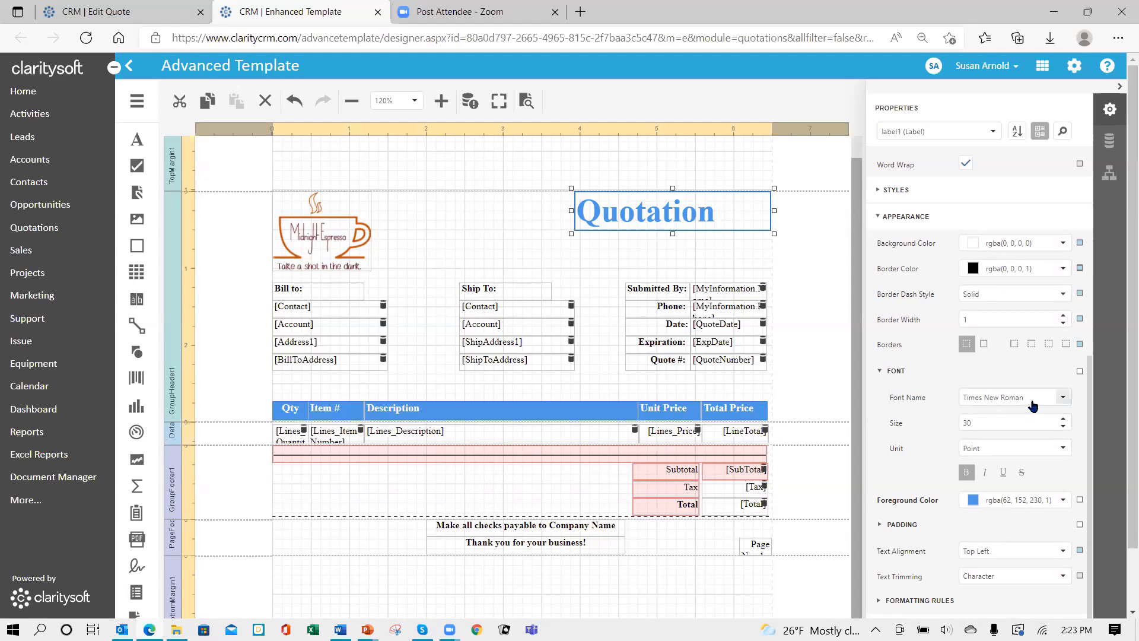
pyautogui.click(1062, 398)
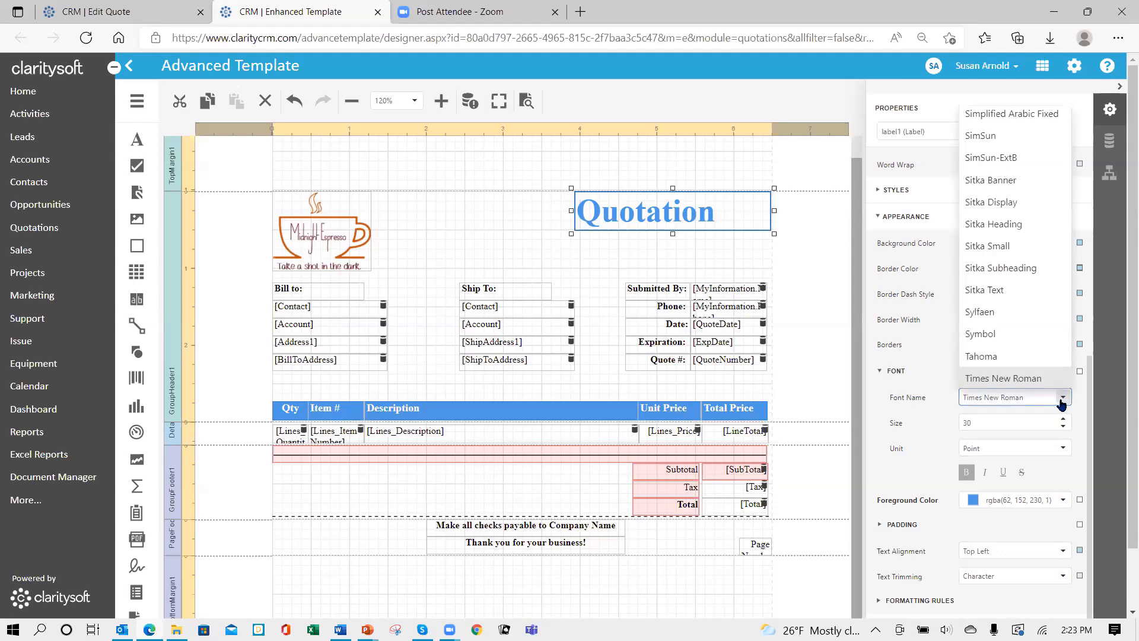
pyautogui.click(991, 358)
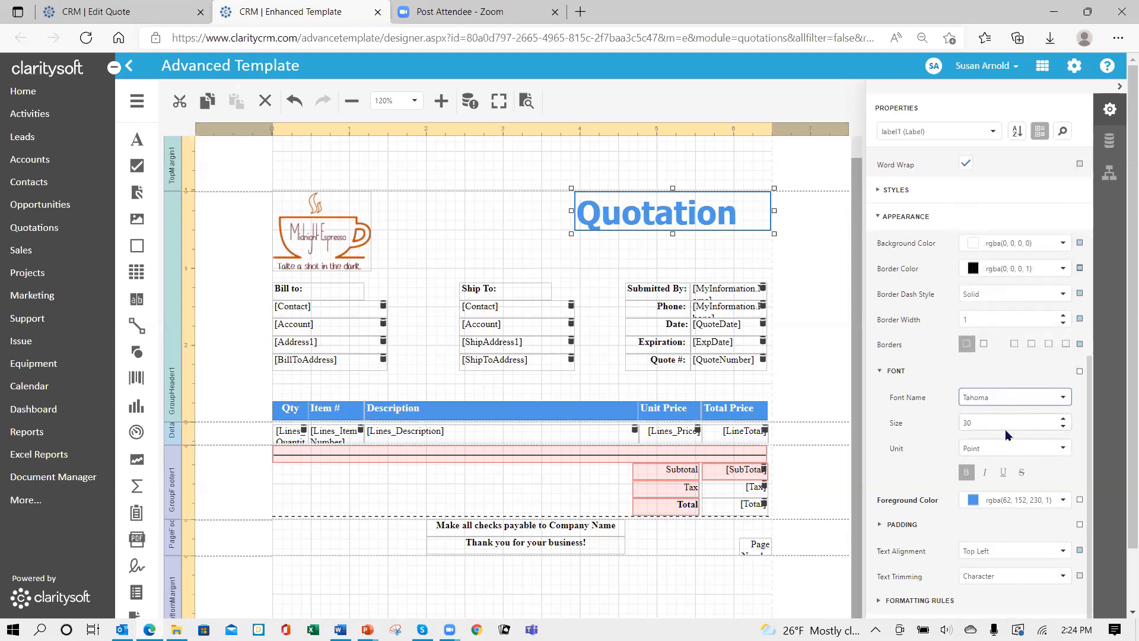
pyautogui.click(1064, 449)
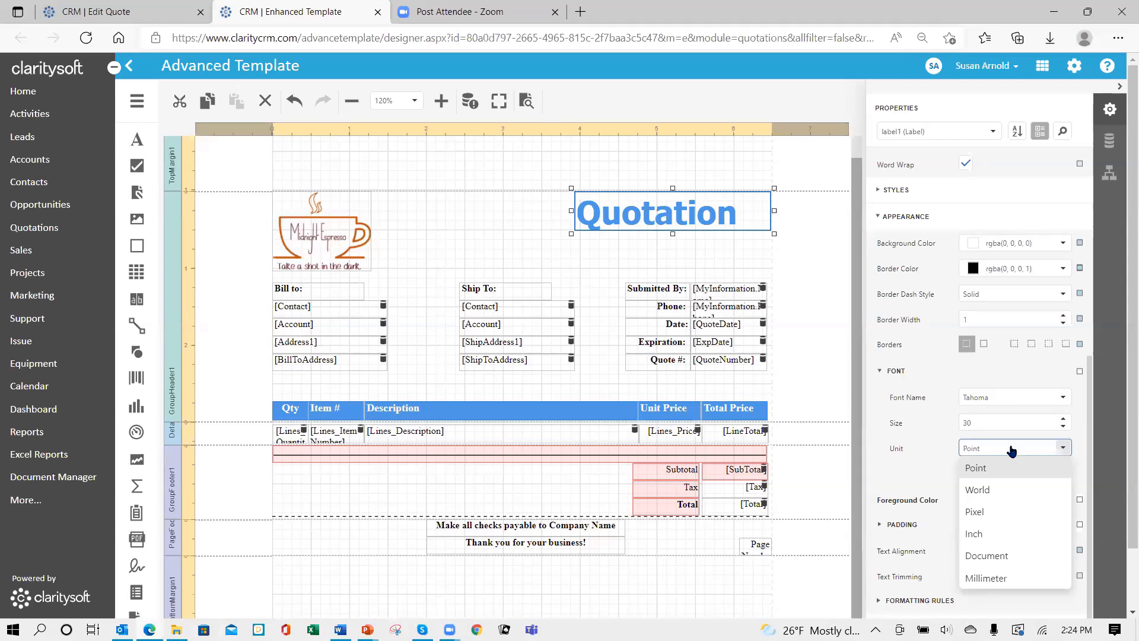
pyautogui.click(1065, 449)
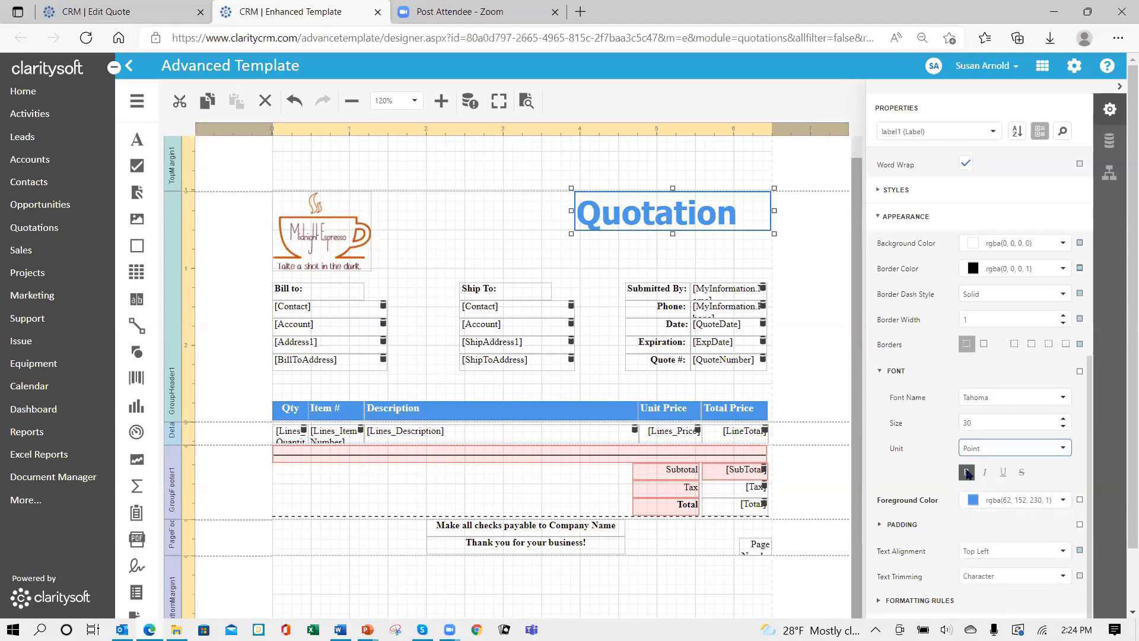
pyautogui.click(968, 473)
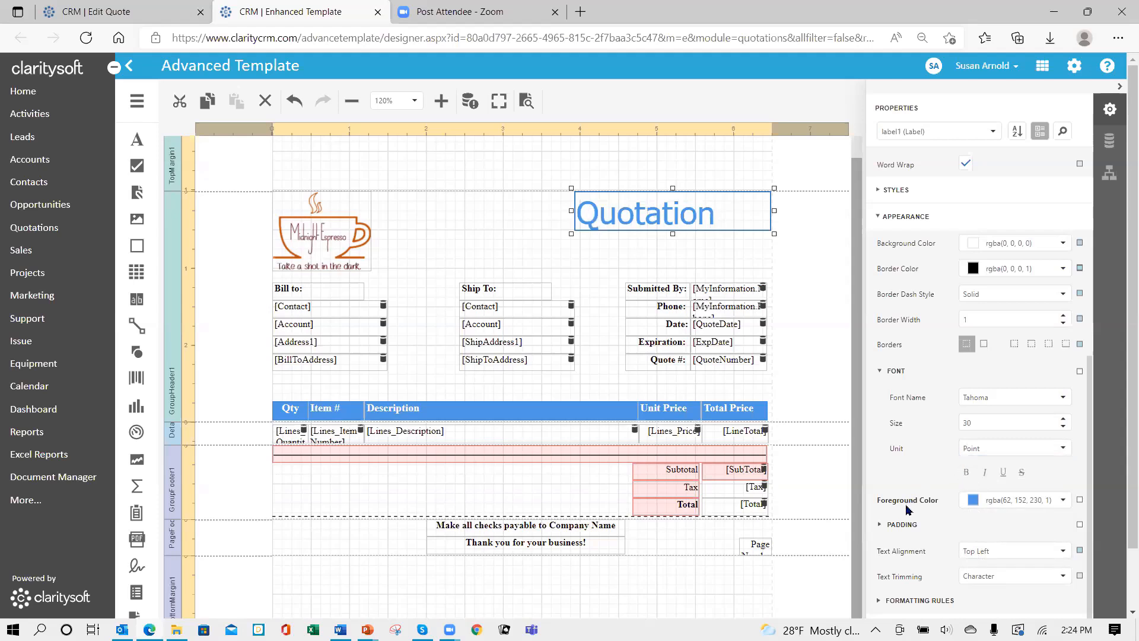
# - Set the Quotation title's foreground color to brown with hex value 874b07
pyautogui.scroll(-2, 1033, 498)
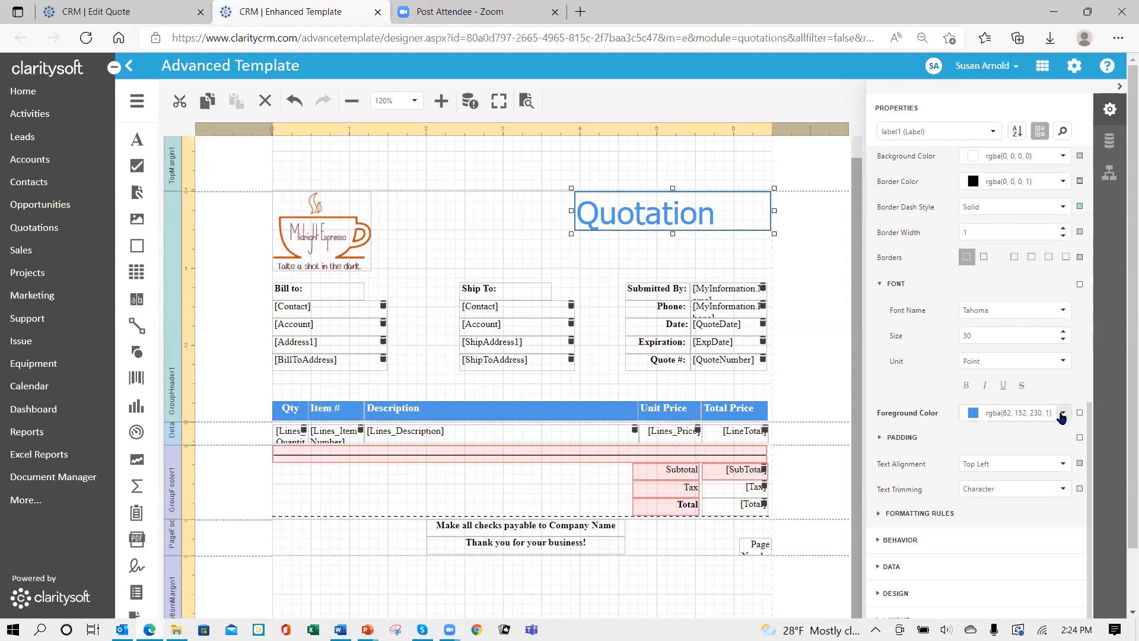
pyautogui.click(1062, 415)
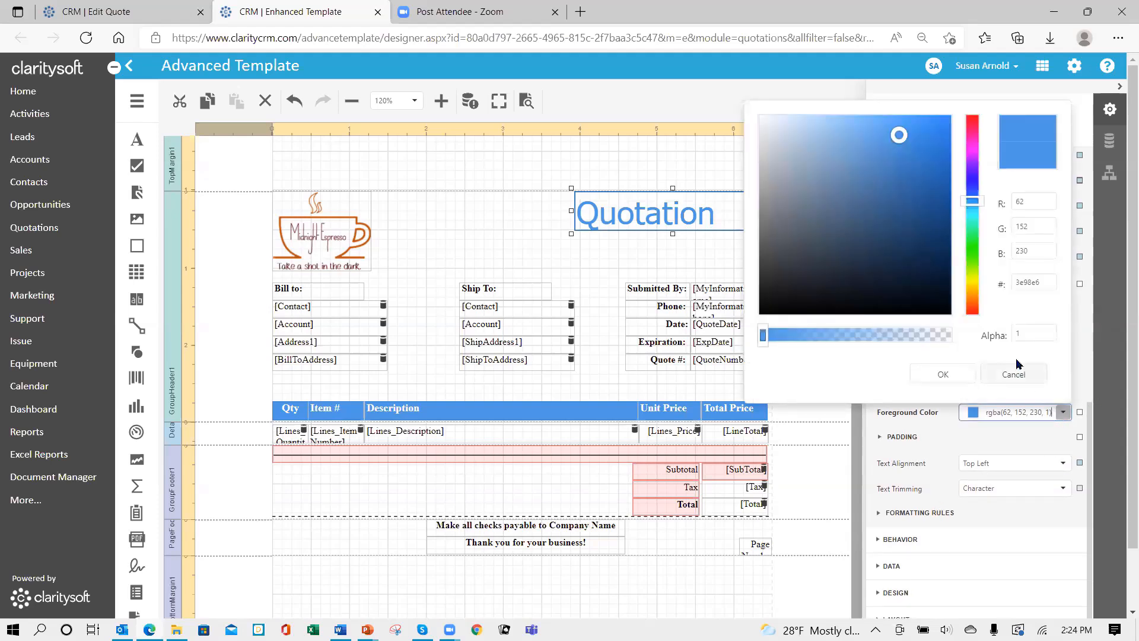
pyautogui.click(971, 289)
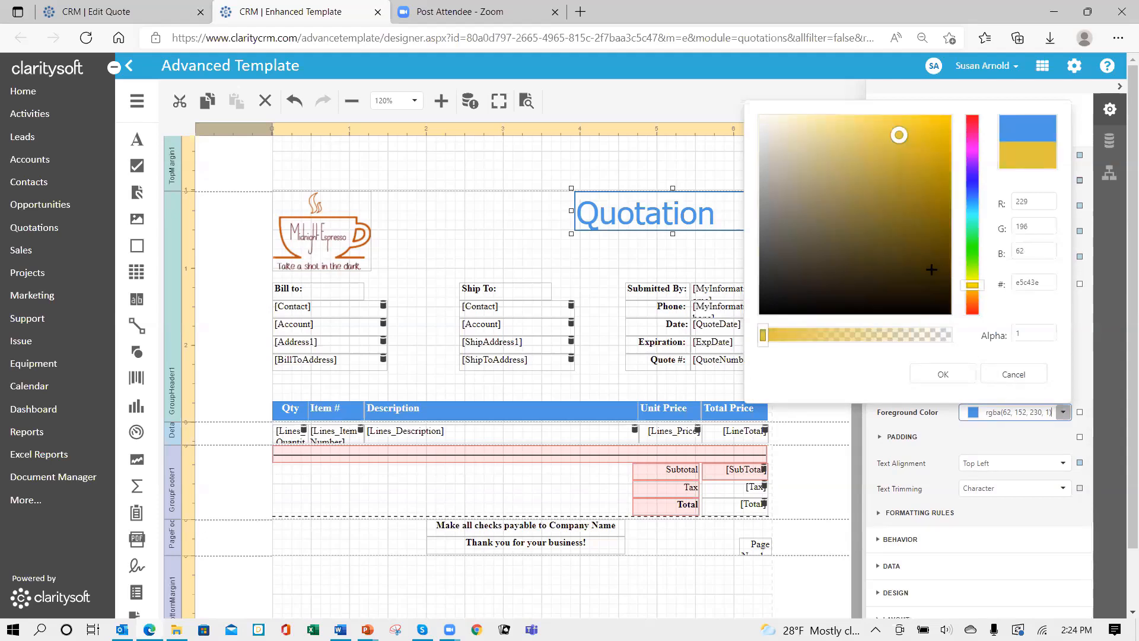
pyautogui.click(919, 260)
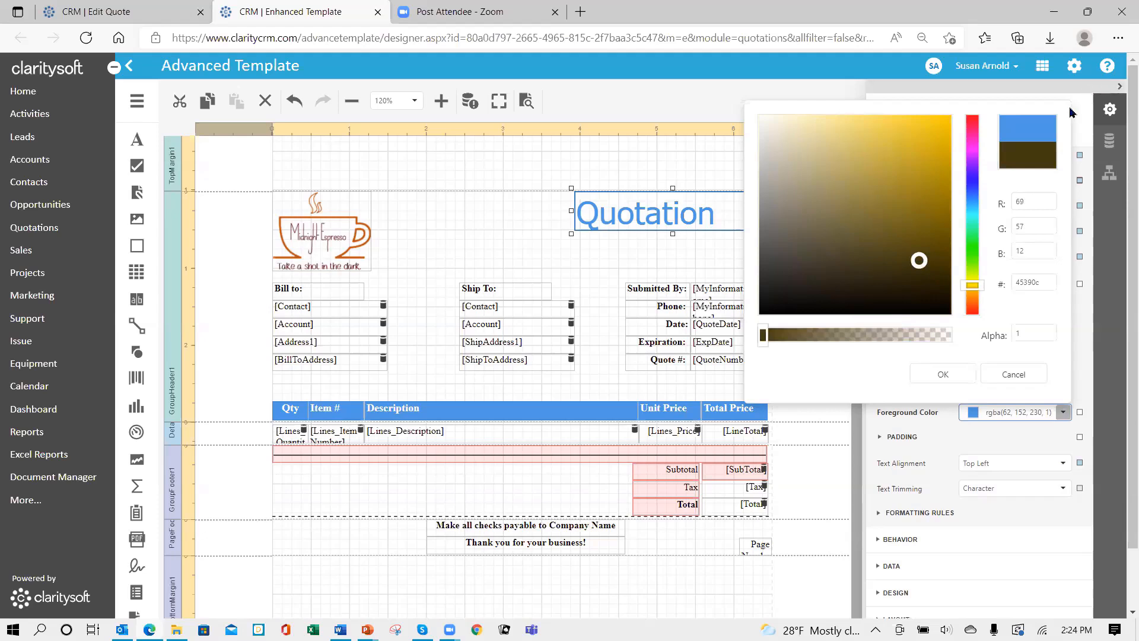
pyautogui.click(1048, 279)
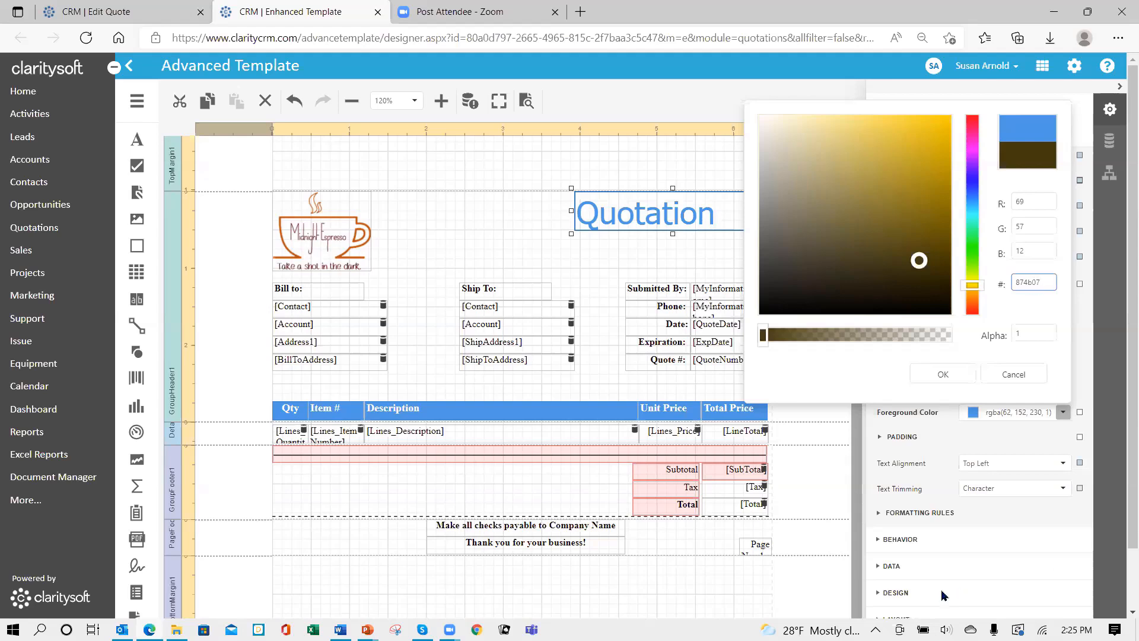
pyautogui.click(943, 373)
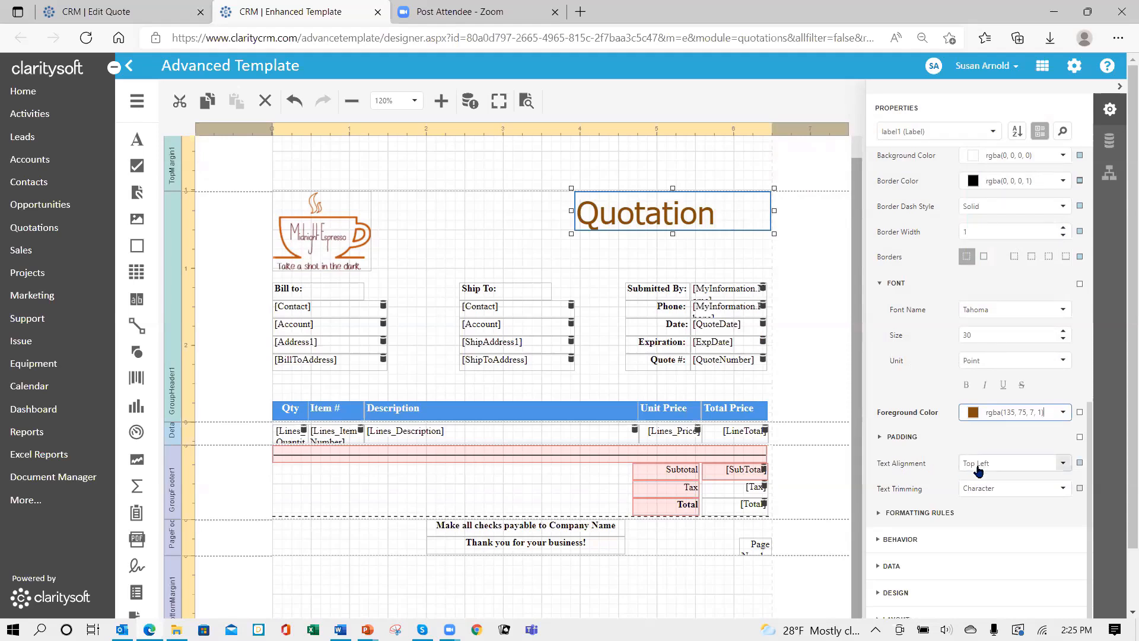
# - Align the Quotation title text to Middle Right and narrow its label by moving its left edge closer to the word
pyautogui.click(1064, 466)
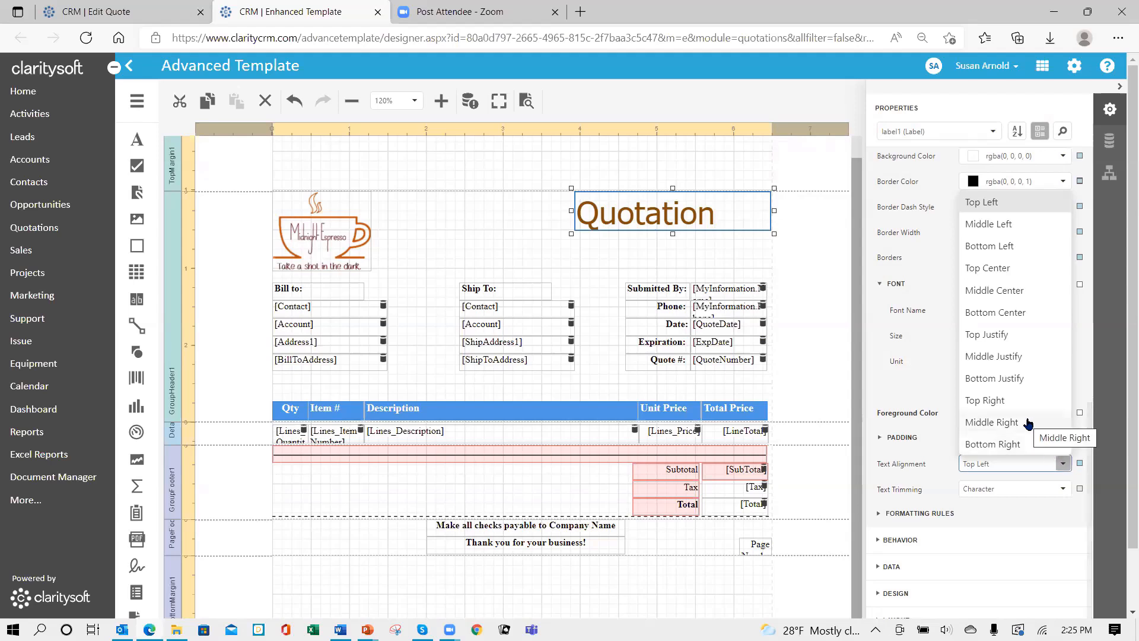
pyautogui.click(1028, 423)
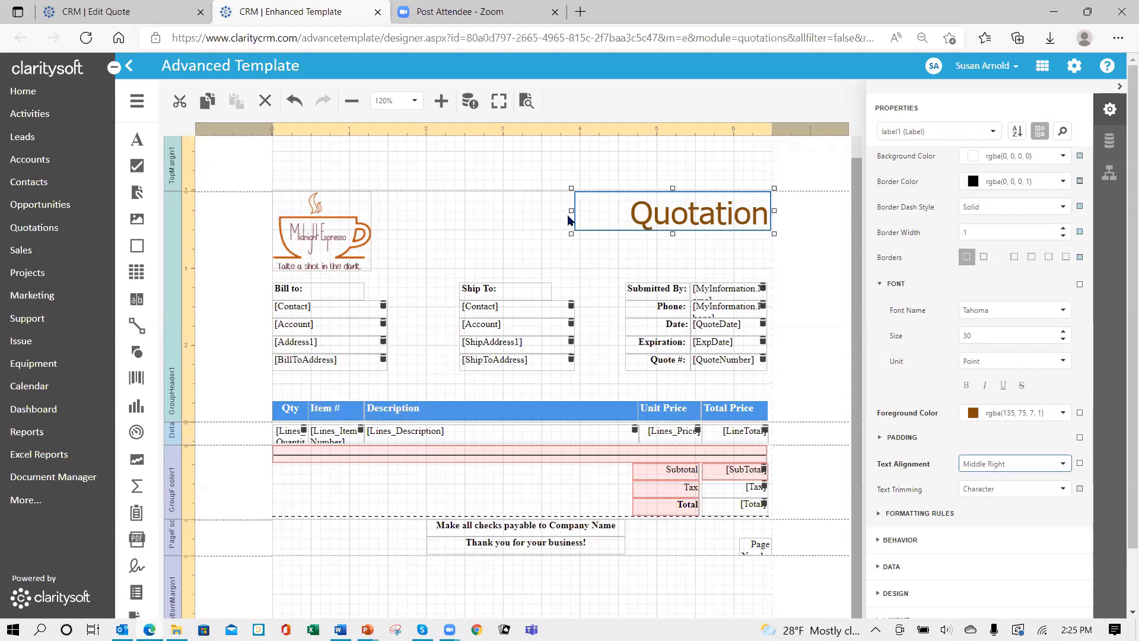
pyautogui.moveTo(572, 212); pyautogui.dragTo(612, 213)
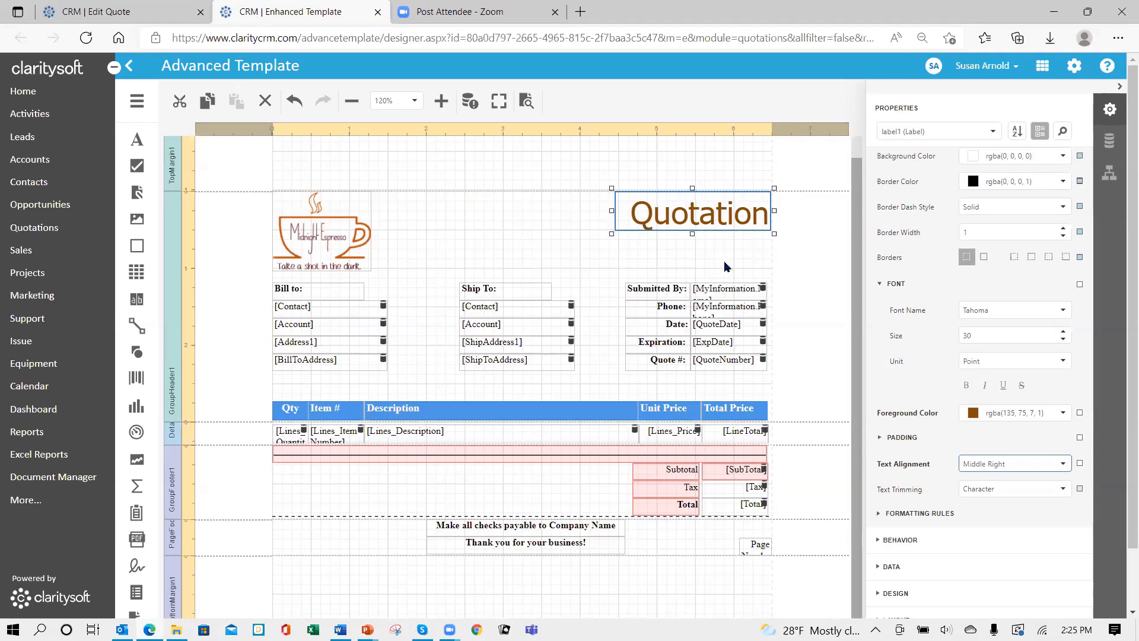
pyautogui.click(740, 267)
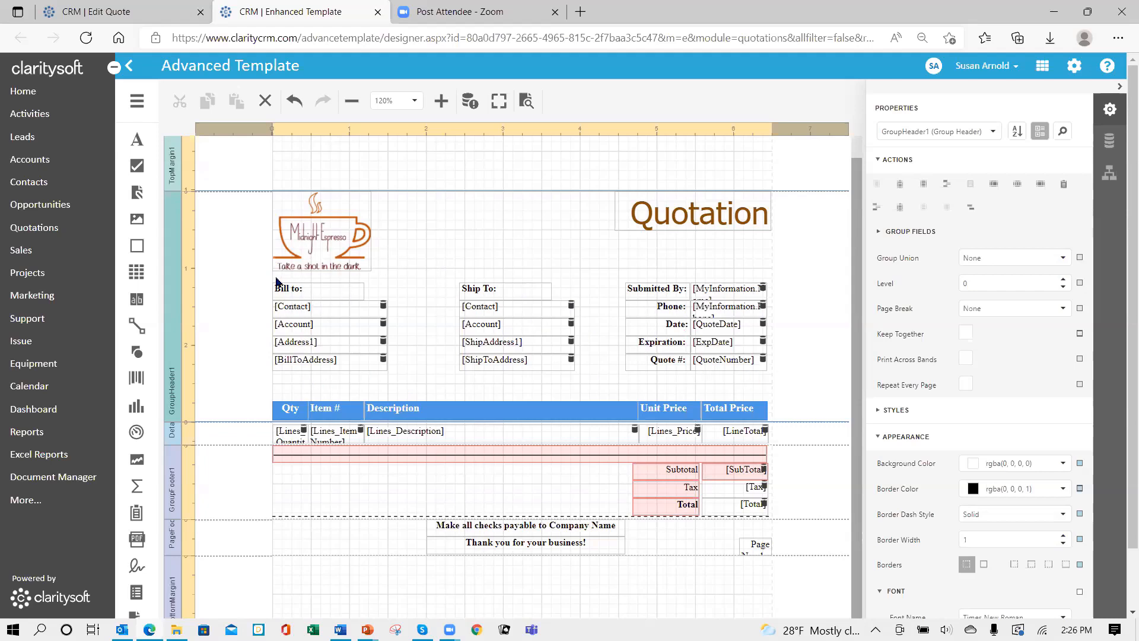
# - Set all Bill to, Ship To and quote information labels and fields to the Tahoma font and remove their bold formatting
pyautogui.moveTo(275, 281); pyautogui.dragTo(771, 386)
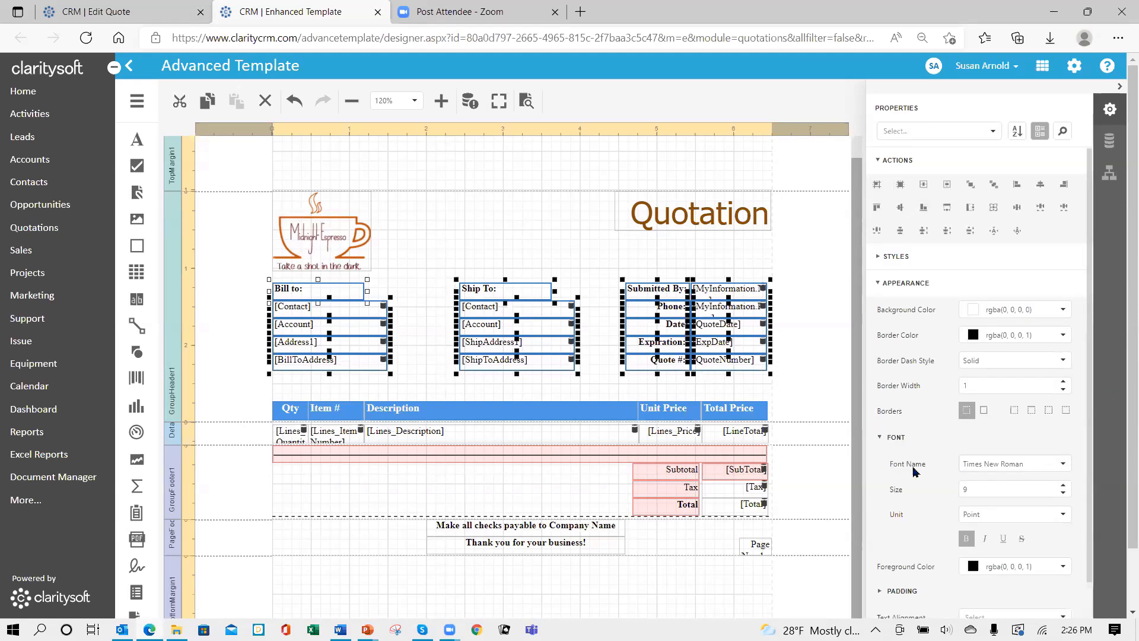
pyautogui.click(1063, 467)
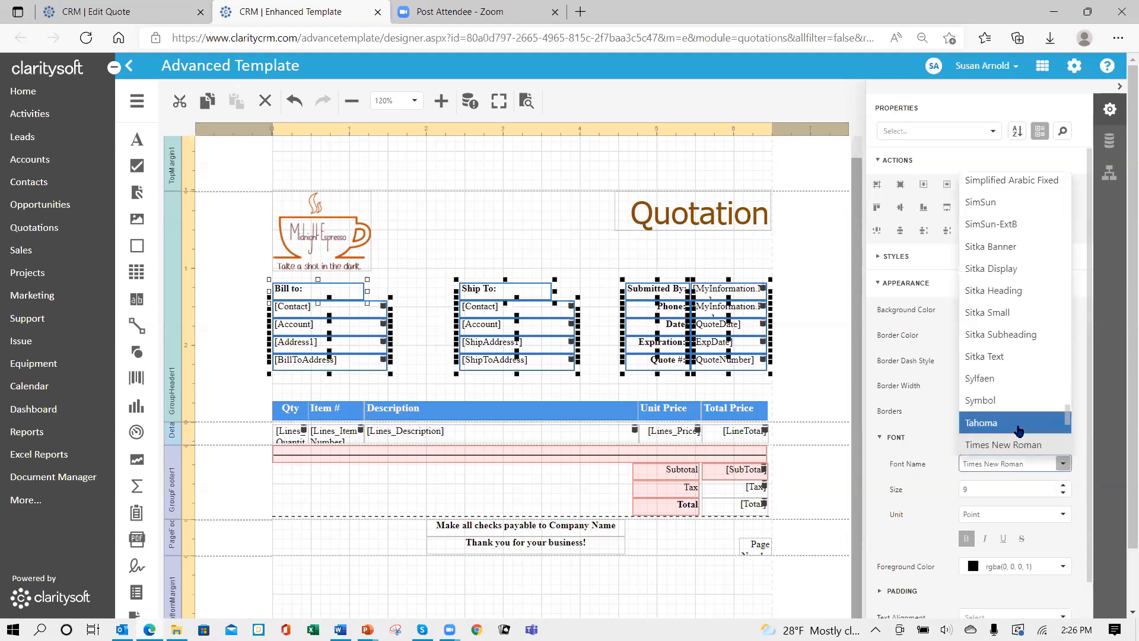
pyautogui.click(1019, 426)
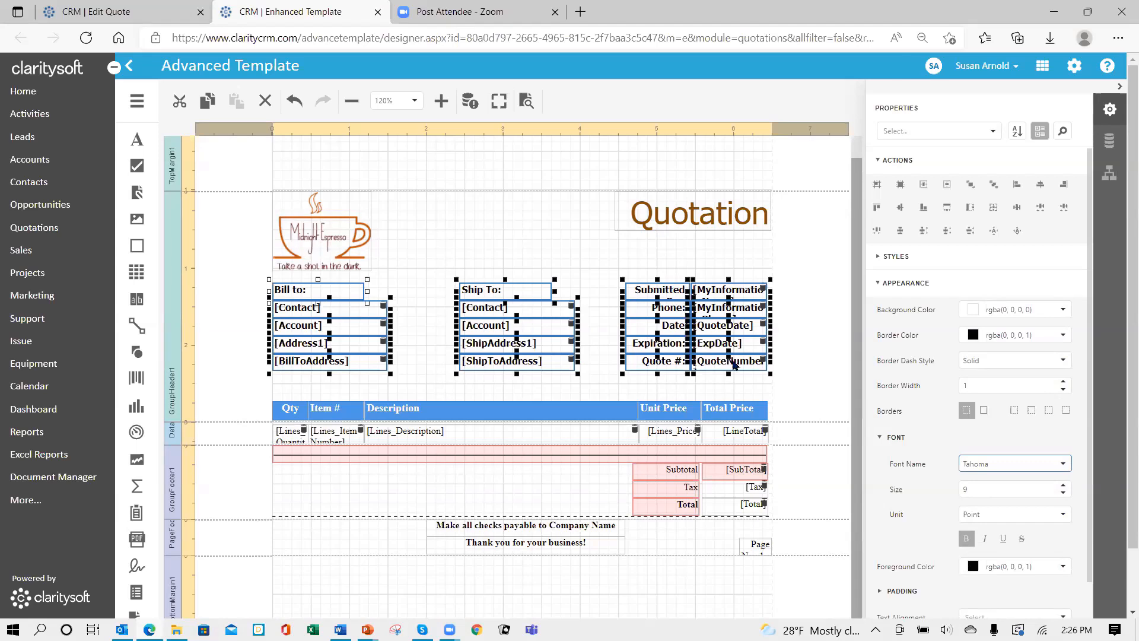
pyautogui.click(966, 538)
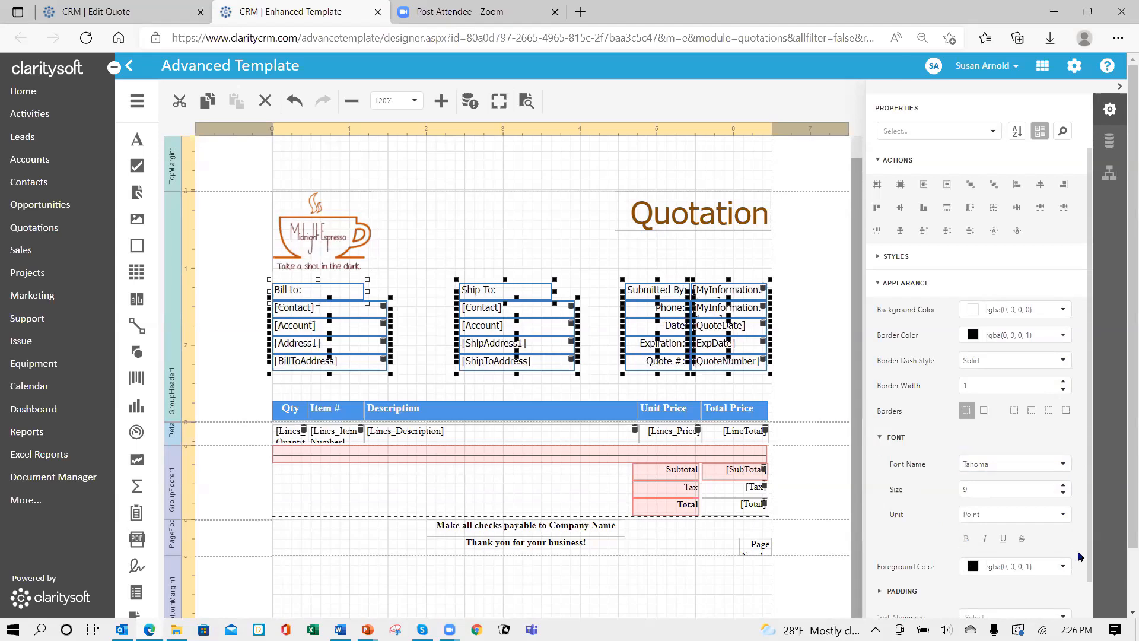
# - Set the foreground color of the selected Bill to, Ship To and quote information fields to hex 874b07
pyautogui.scroll(-2, 913, 471)
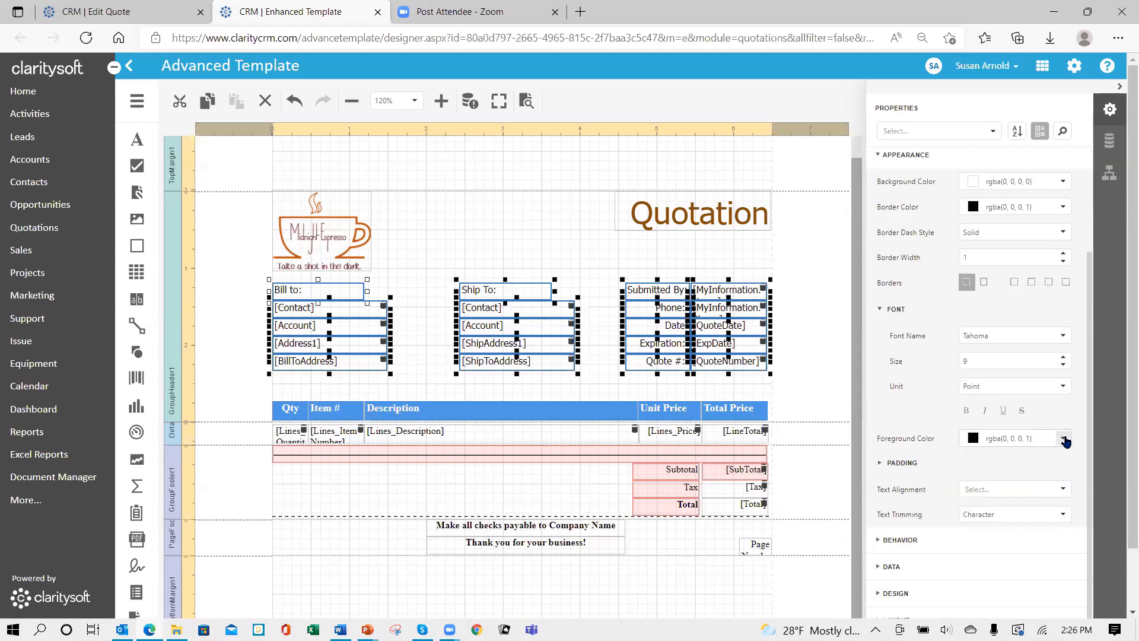
pyautogui.click(1065, 439)
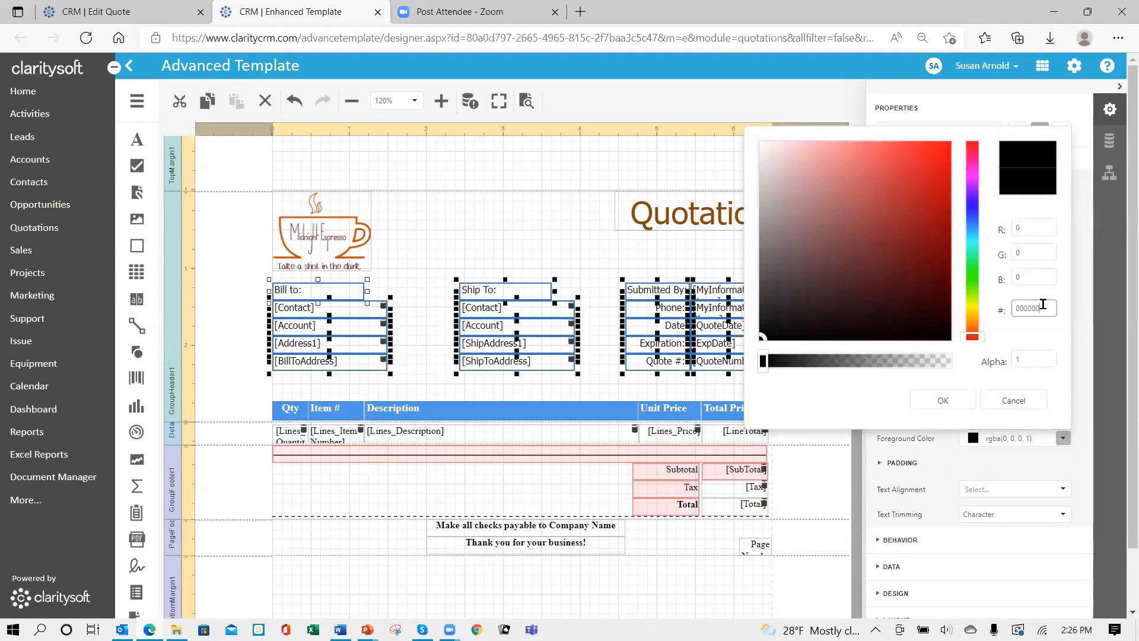
pyautogui.doubleClick(1036, 308)
pyautogui.write('874b07')
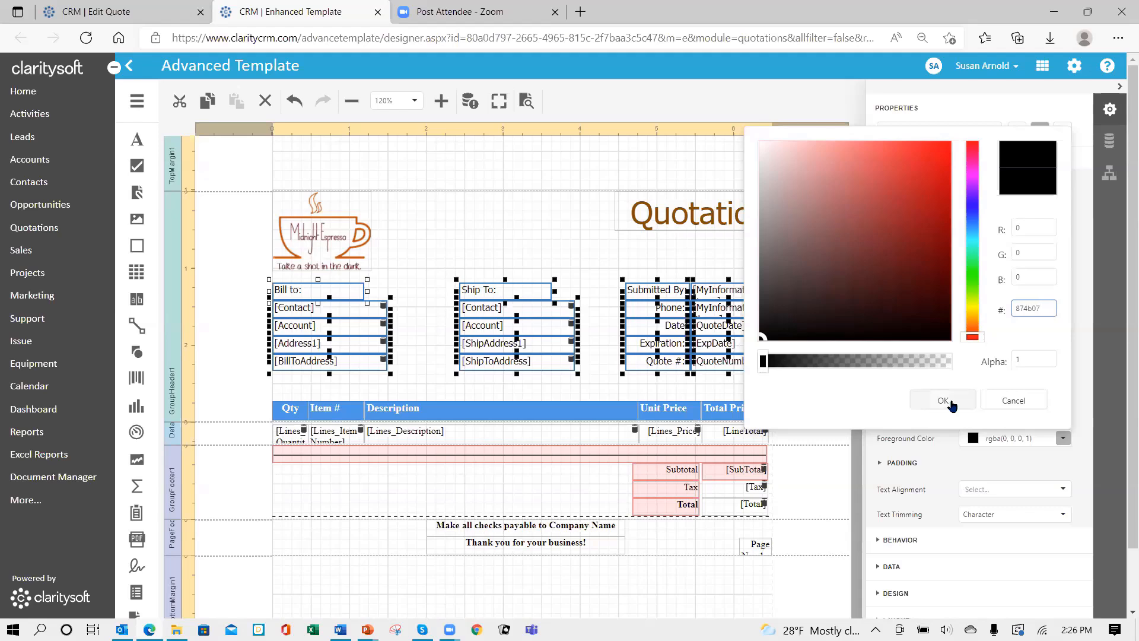
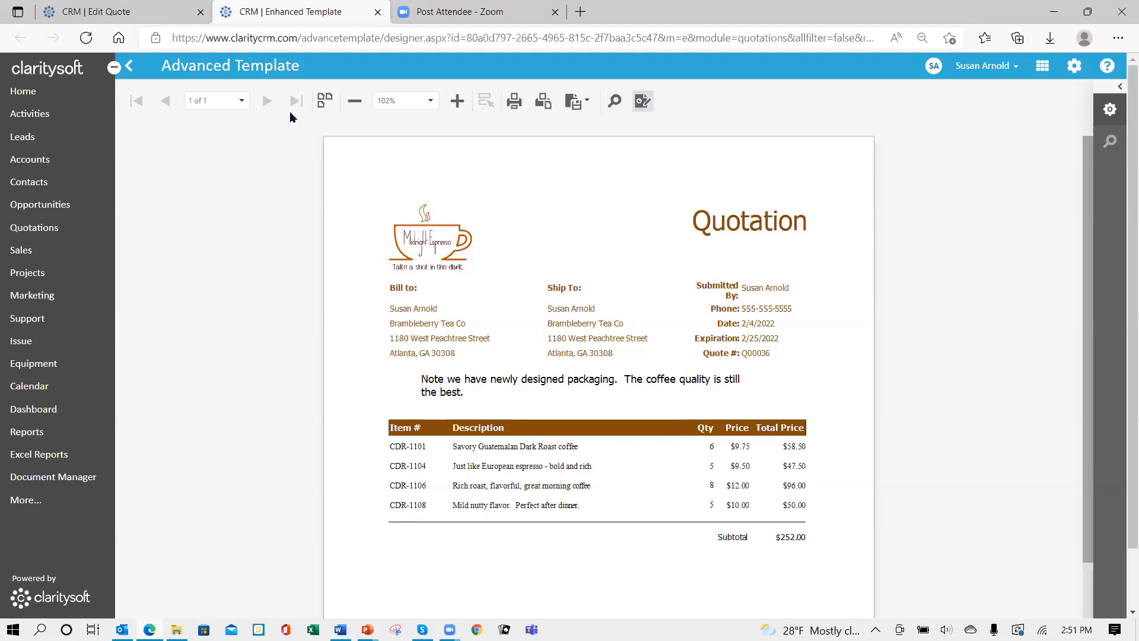
# - Save the enhanced template, then close the designer and the quotation's My Information dialog
pyautogui.click(139, 106)
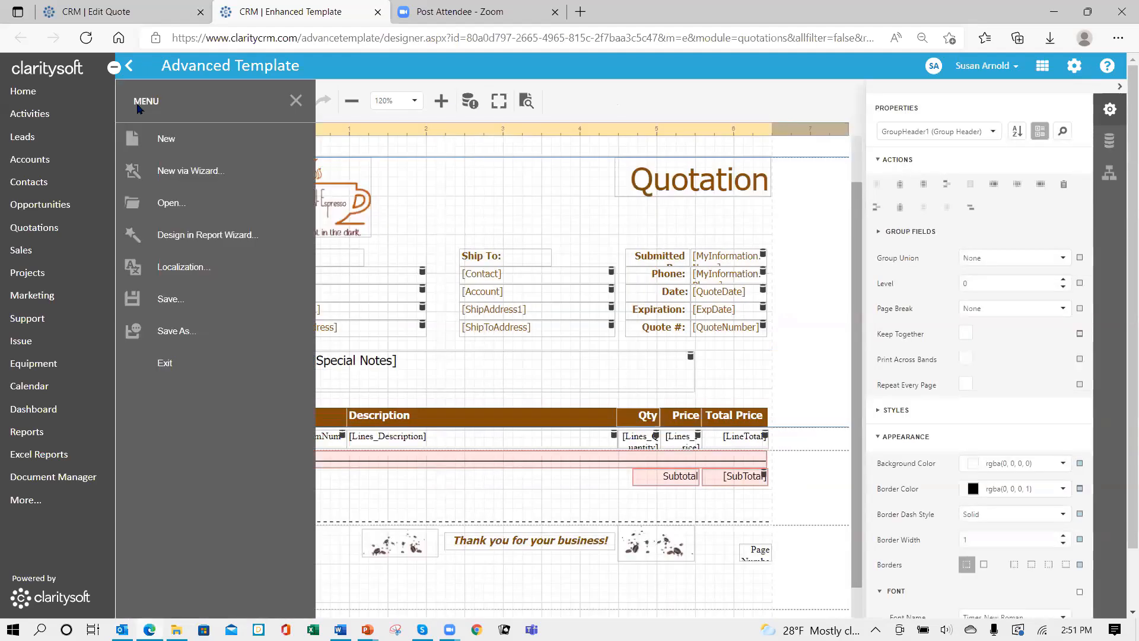
pyautogui.click(176, 300)
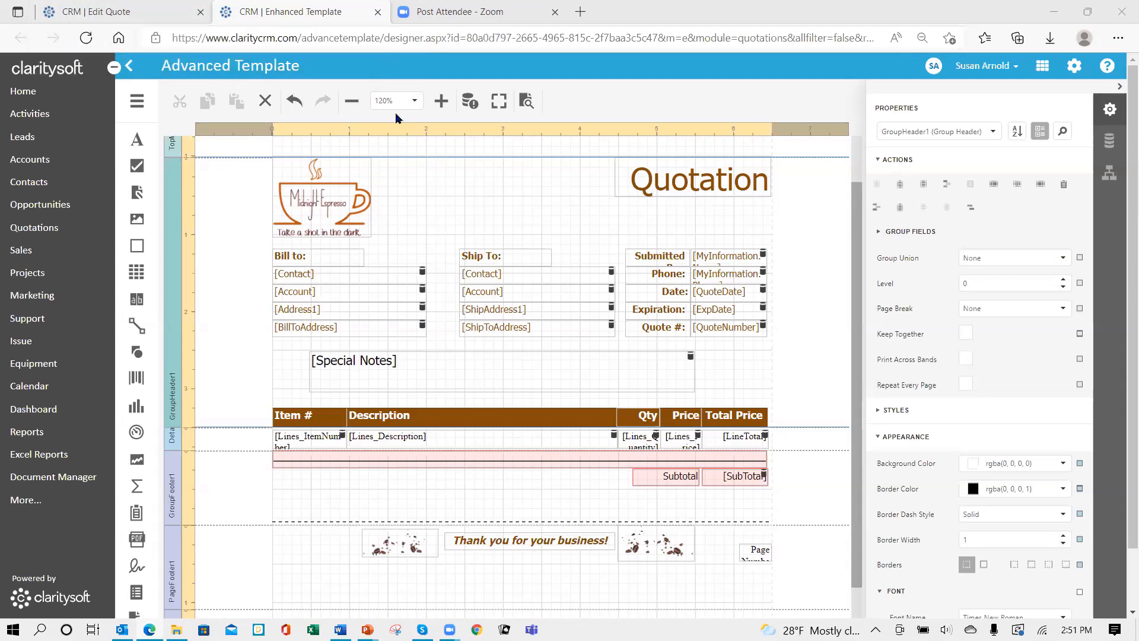
pyautogui.click(378, 12)
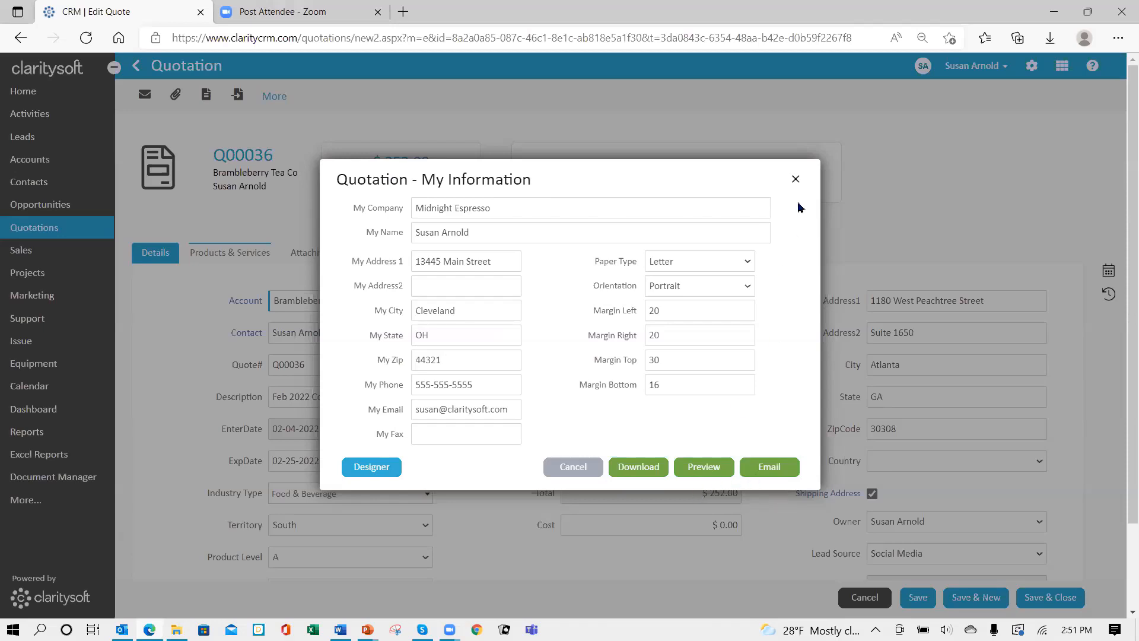
pyautogui.click(795, 180)
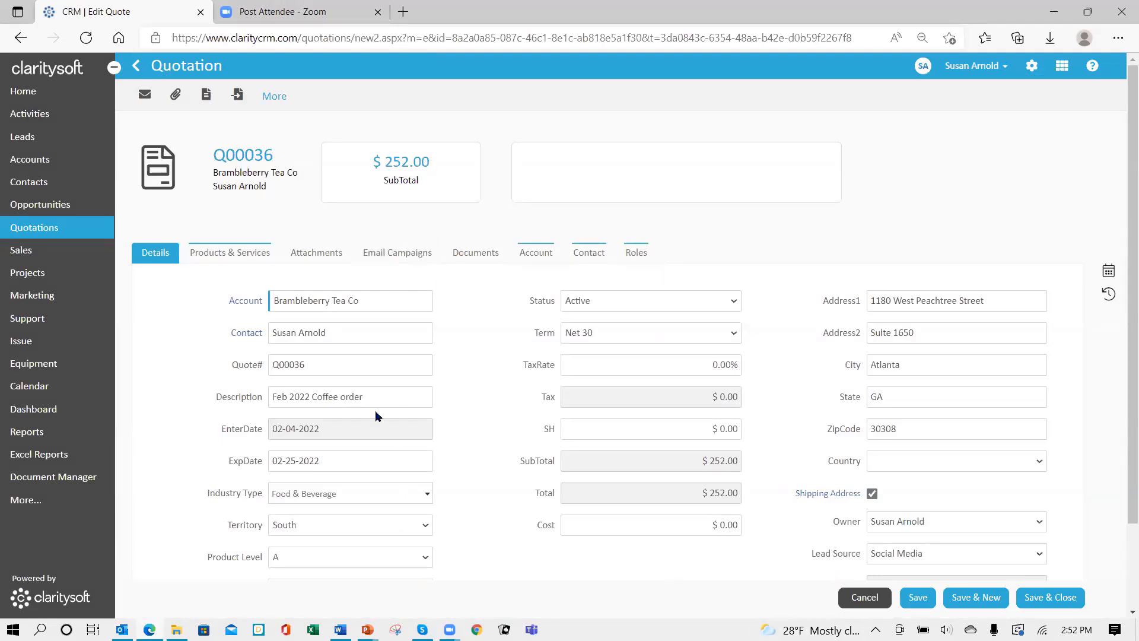
# - Check the quote's products and services lines, then choose the enhanced template Quote 02082022 for the quotation
pyautogui.click(233, 257)
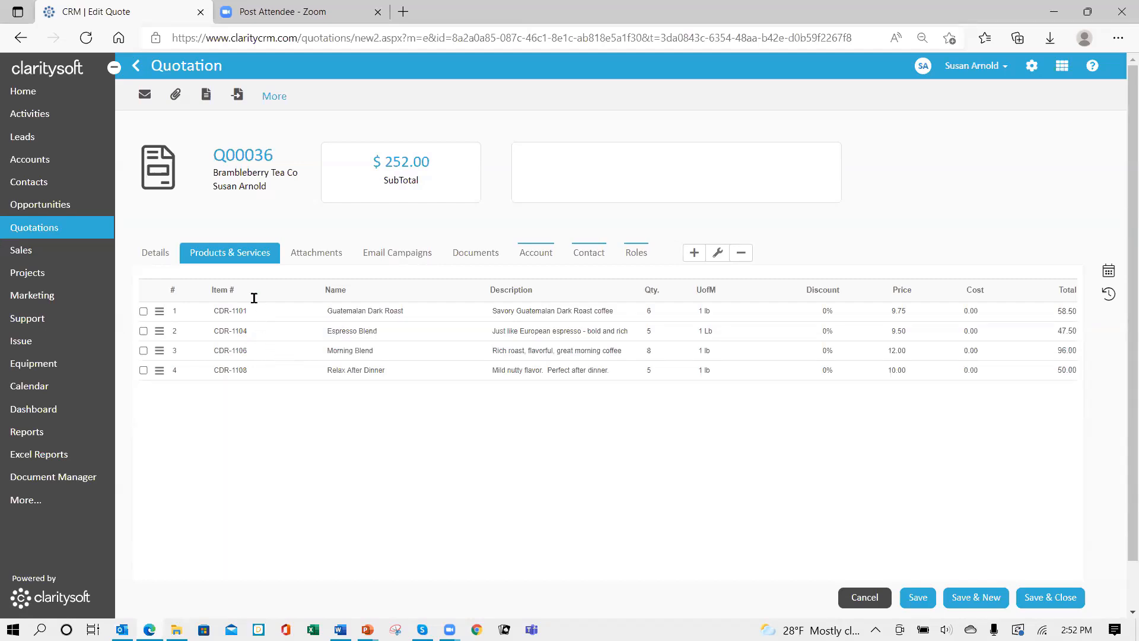
pyautogui.click(156, 256)
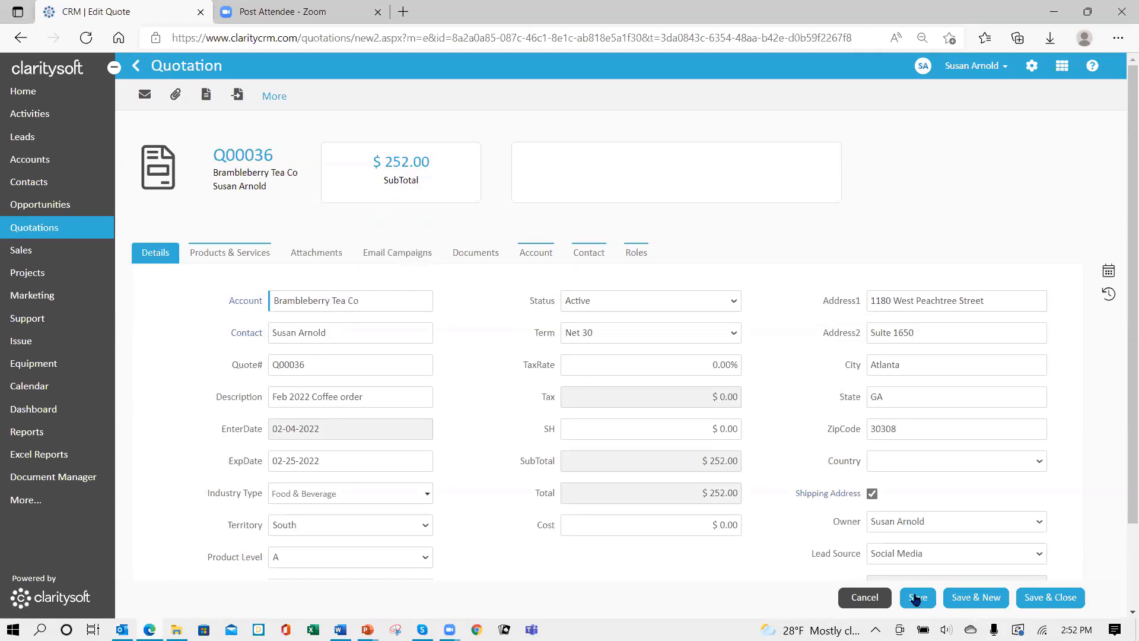
pyautogui.click(274, 97)
pyautogui.click(310, 137)
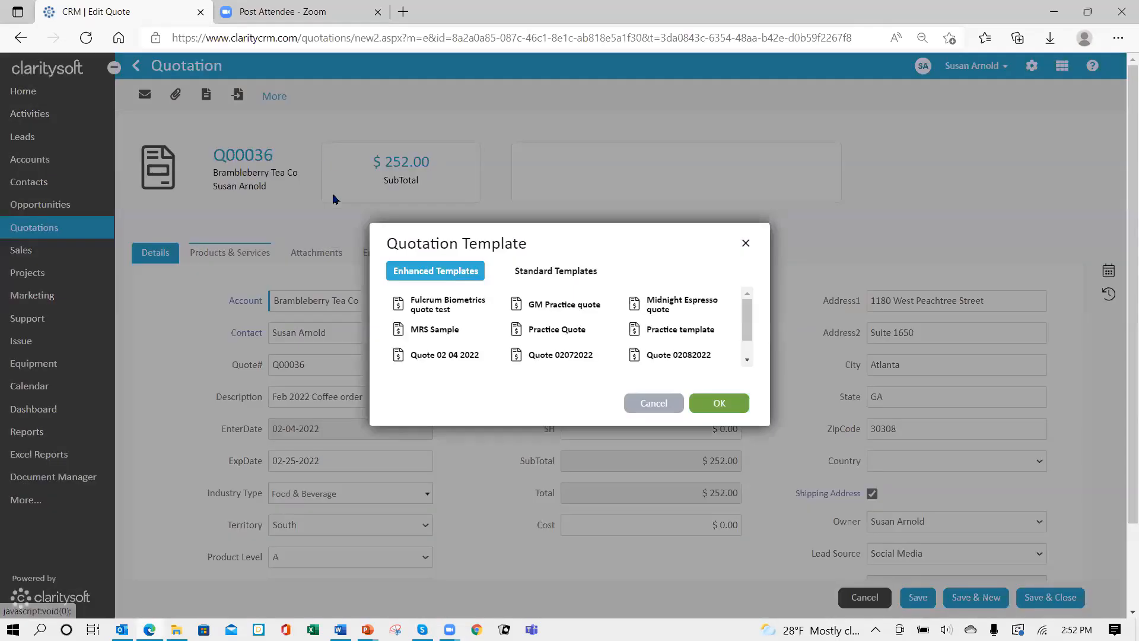
pyautogui.click(683, 363)
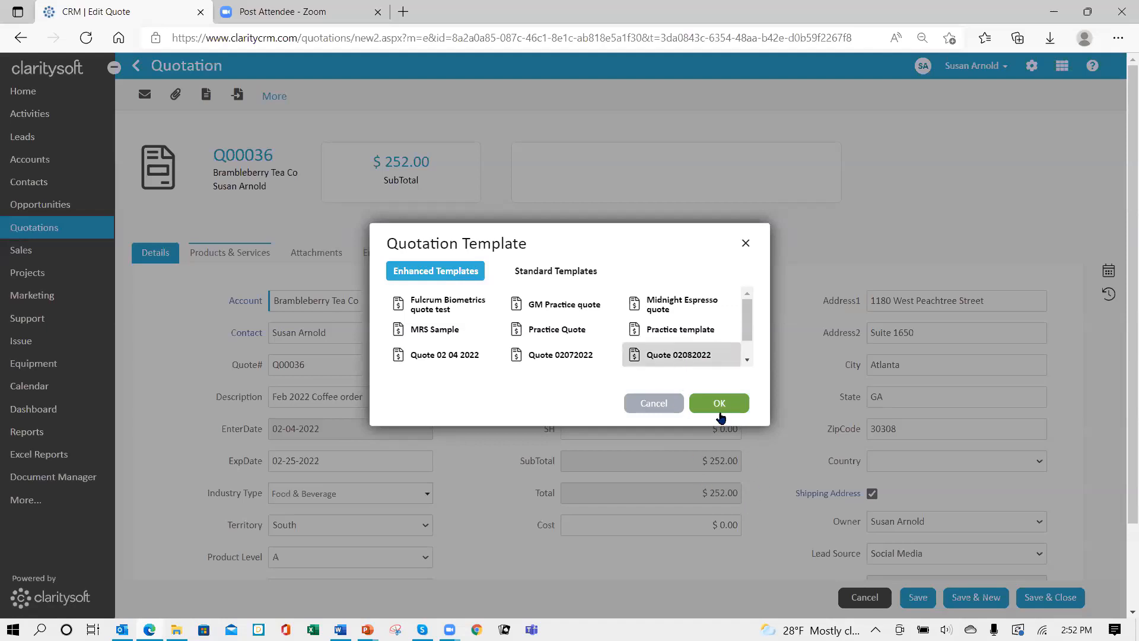
pyautogui.click(720, 406)
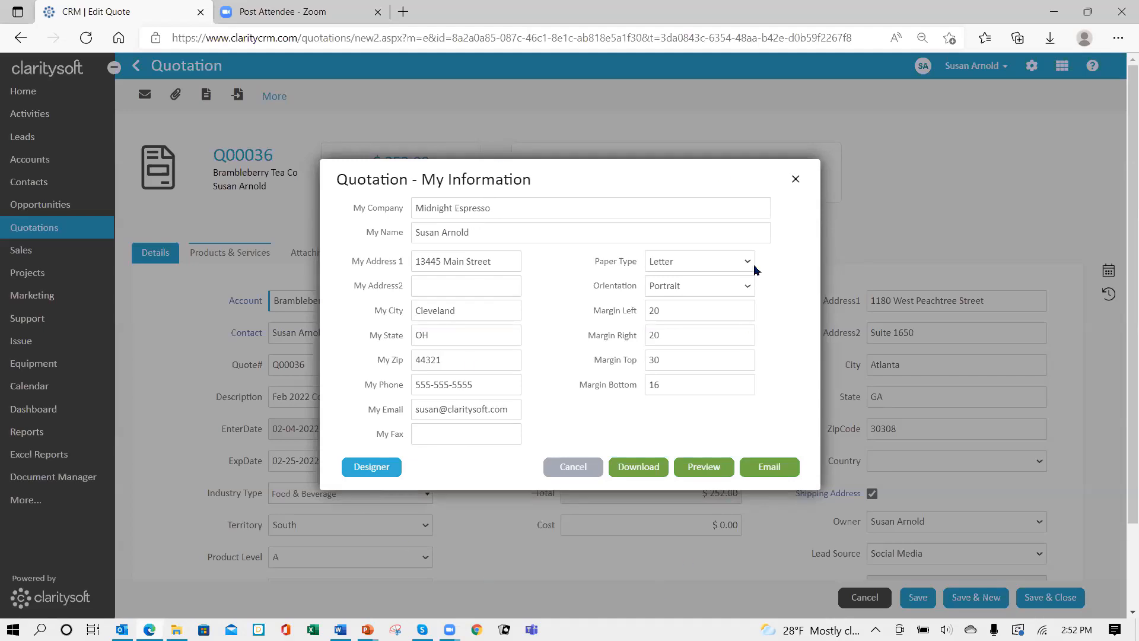
# - Preview the quotation and examine the enlarged page from the header to the footer
pyautogui.click(706, 468)
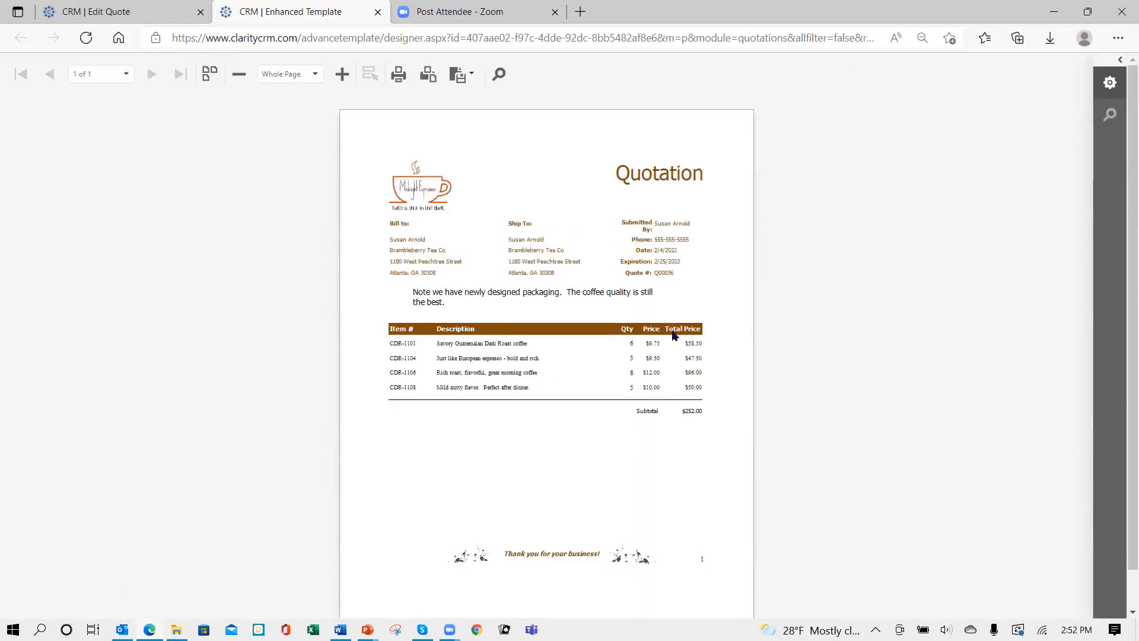
pyautogui.click(342, 74)
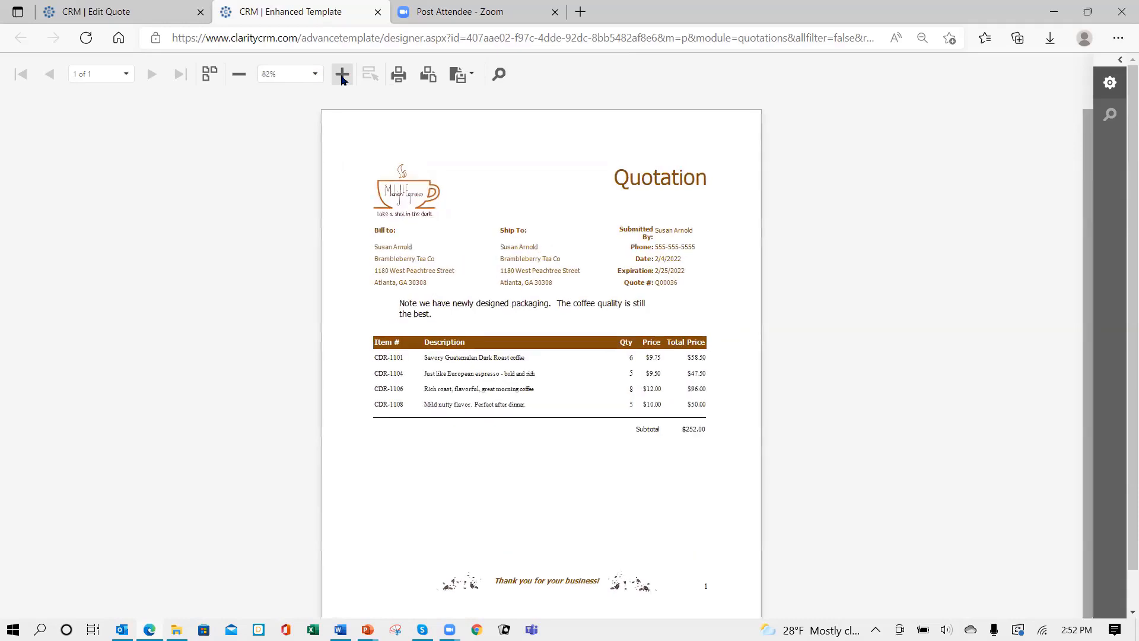
pyautogui.click(342, 75)
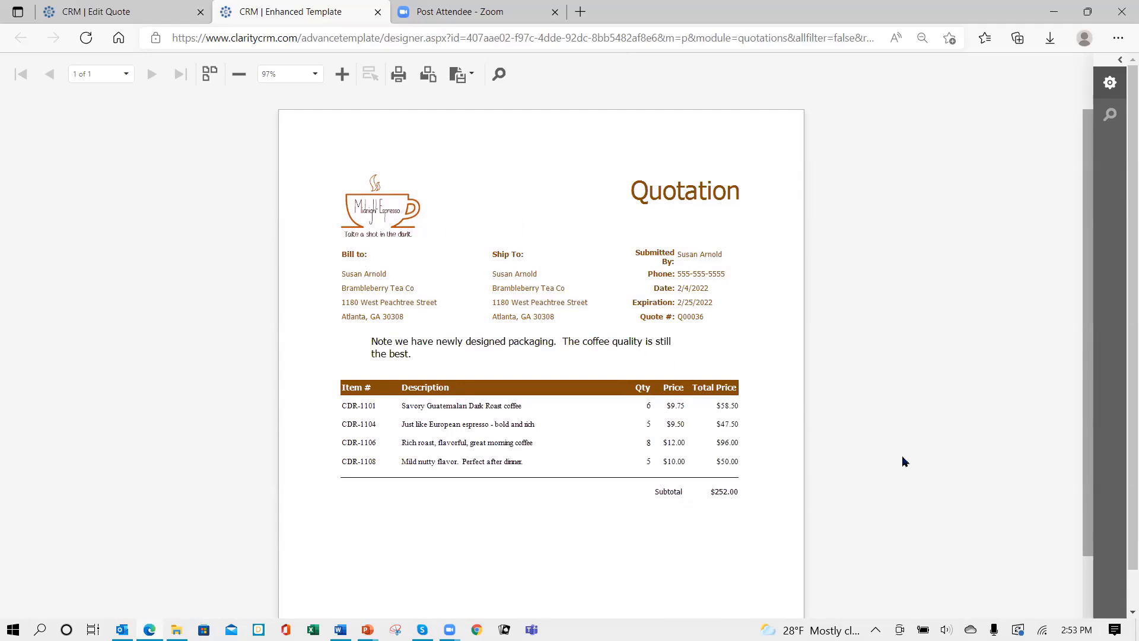
pyautogui.scroll(-2, 900, 460)
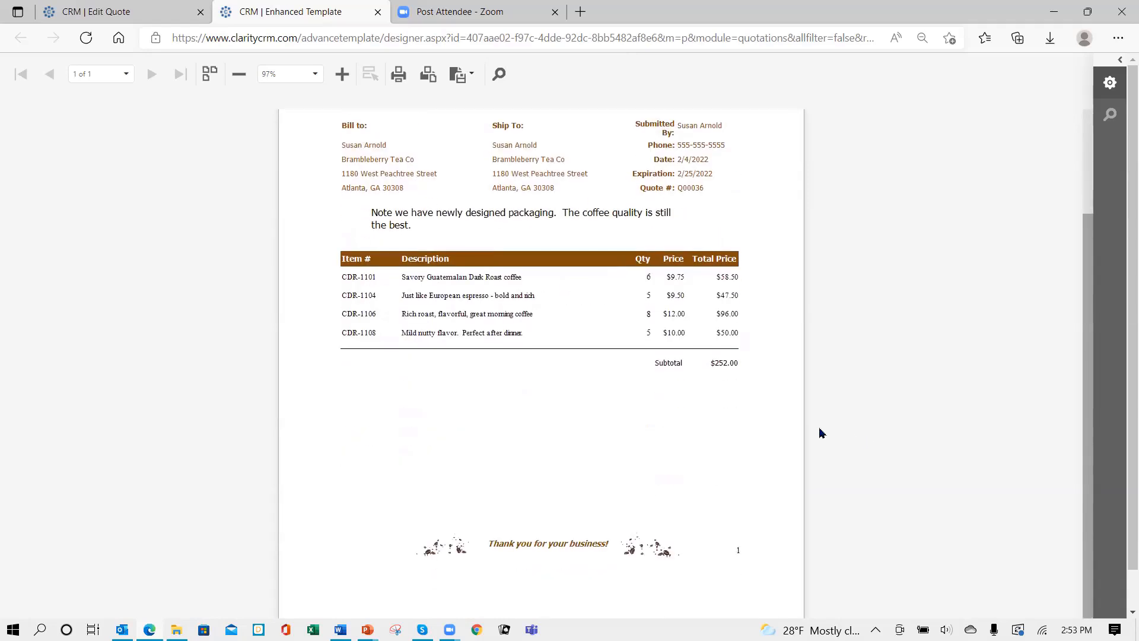
pyautogui.scroll(2, 700, 397)
# - Close the quotation preview and open the email form for sending the quotation
pyautogui.click(358, 38)
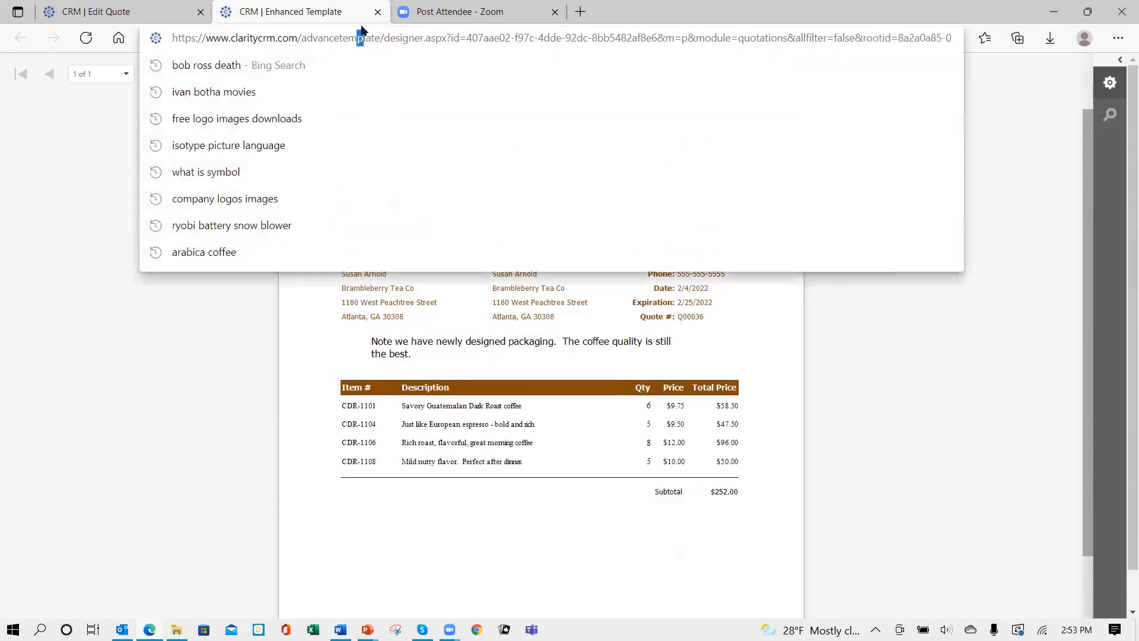
pyautogui.moveTo(362, 38); pyautogui.dragTo(384, 38)
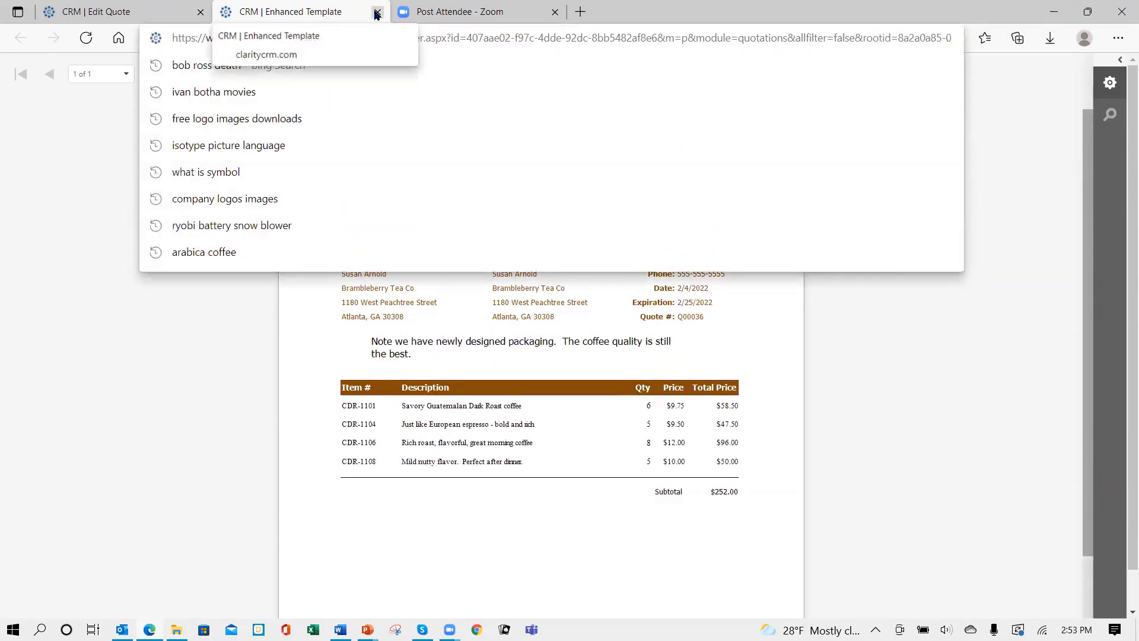
pyautogui.click(377, 13)
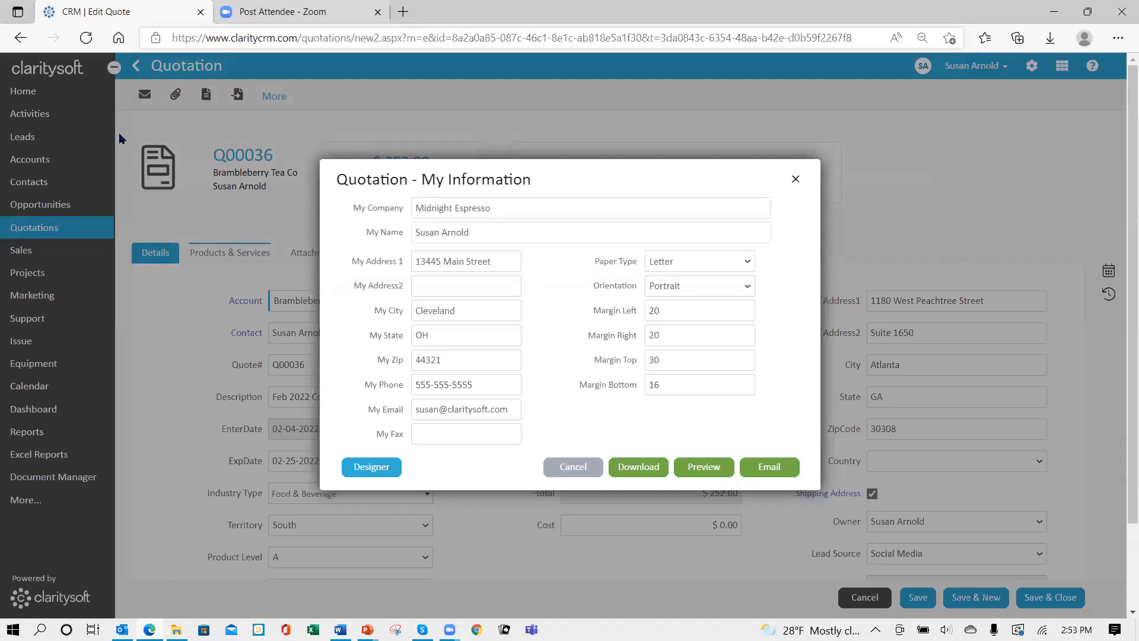
pyautogui.click(772, 468)
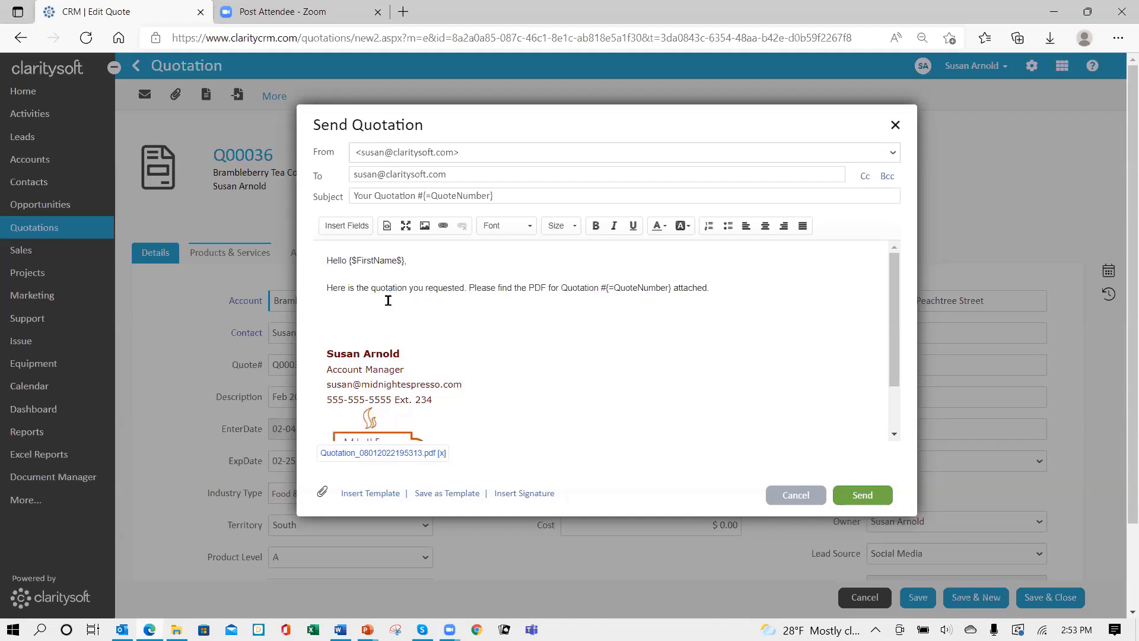
# - Send the quotation email with a line of filler text added below the message, then save and close the quotation
pyautogui.scroll(-1, 534, 362)
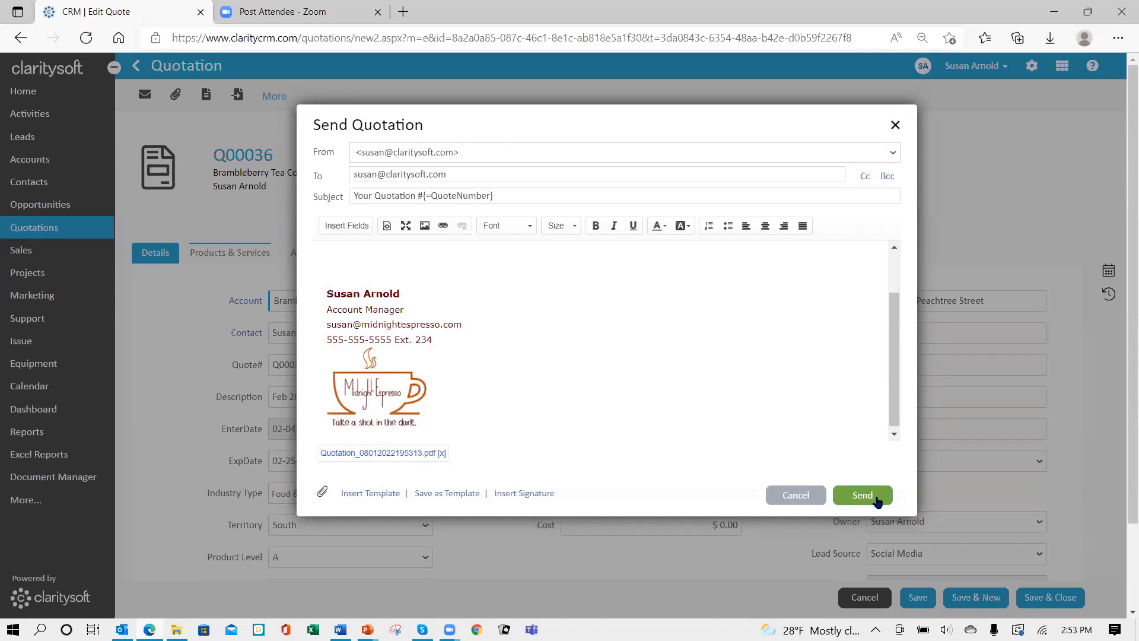
pyautogui.scroll(1, 613, 346)
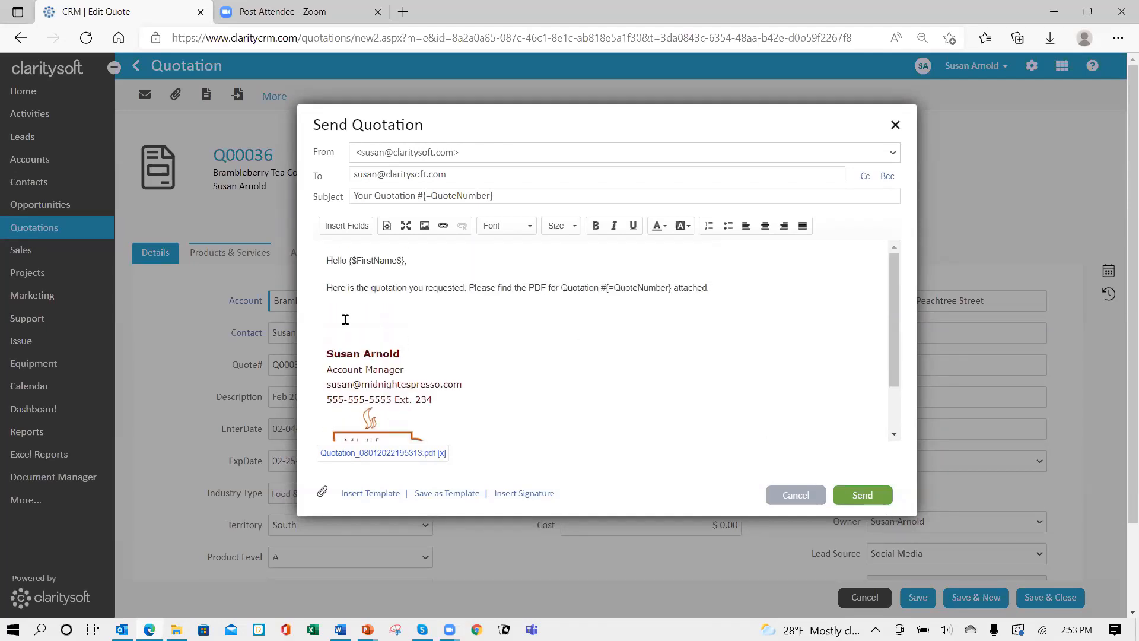
pyautogui.click(347, 315)
pyautogui.press('Return')
pyautogui.write('jasdfk asdfl jasl;dfk asl;f ka;sd')
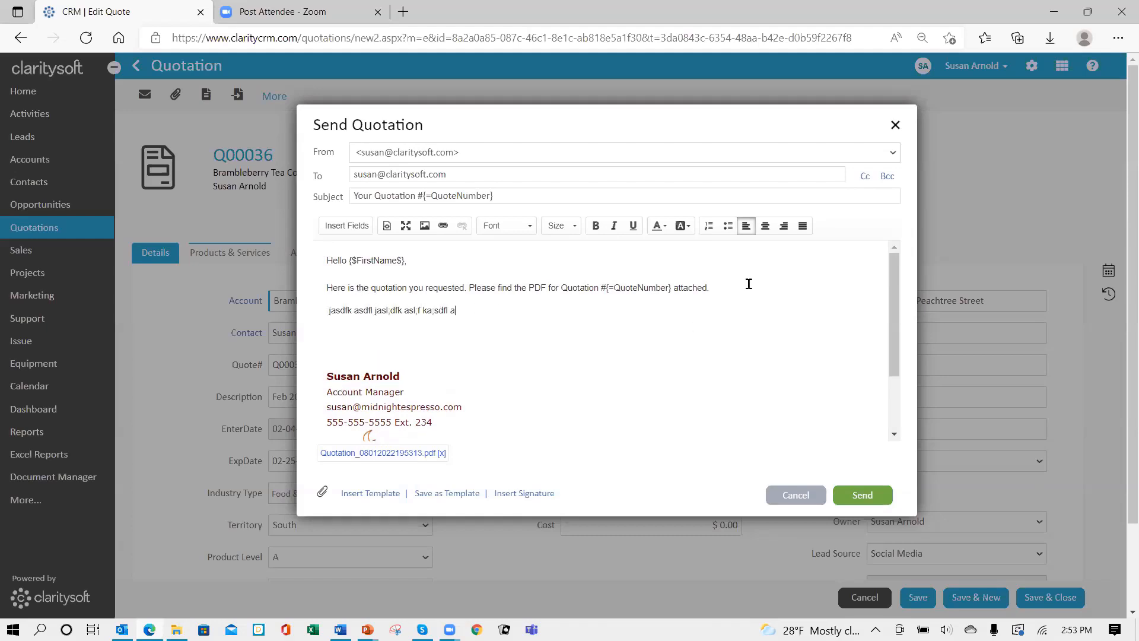
pyautogui.write('fl a')
pyautogui.click(862, 497)
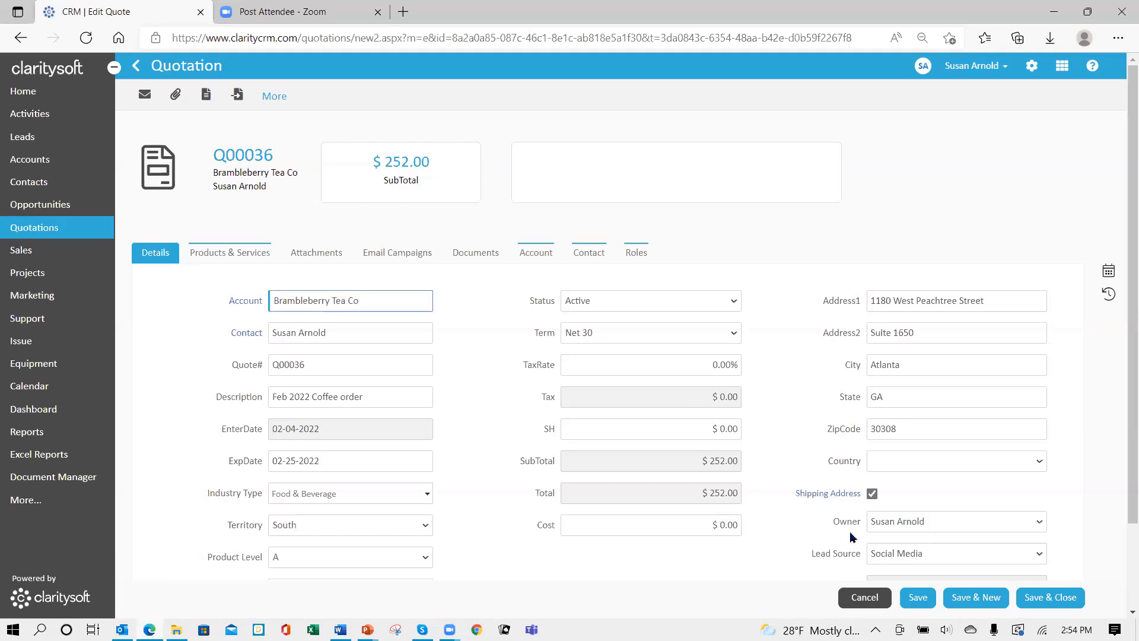
pyautogui.click(1050, 598)
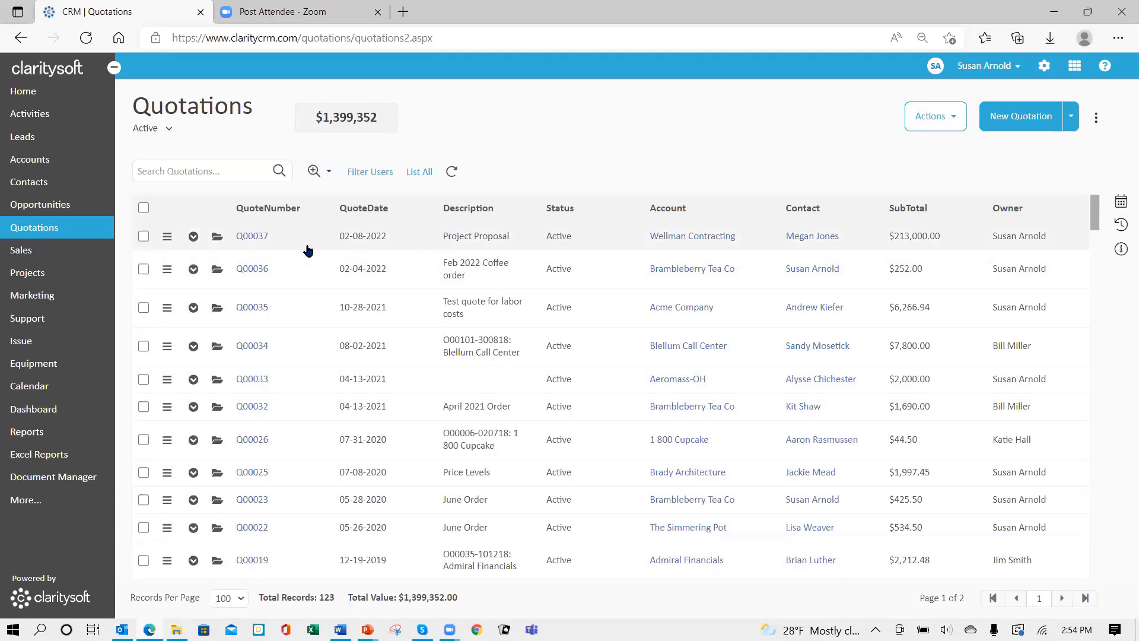
# - Open the Wellman Contracting Project Proposal quotation and choose the enhanced template Sample Proposal for it
pyautogui.click(217, 238)
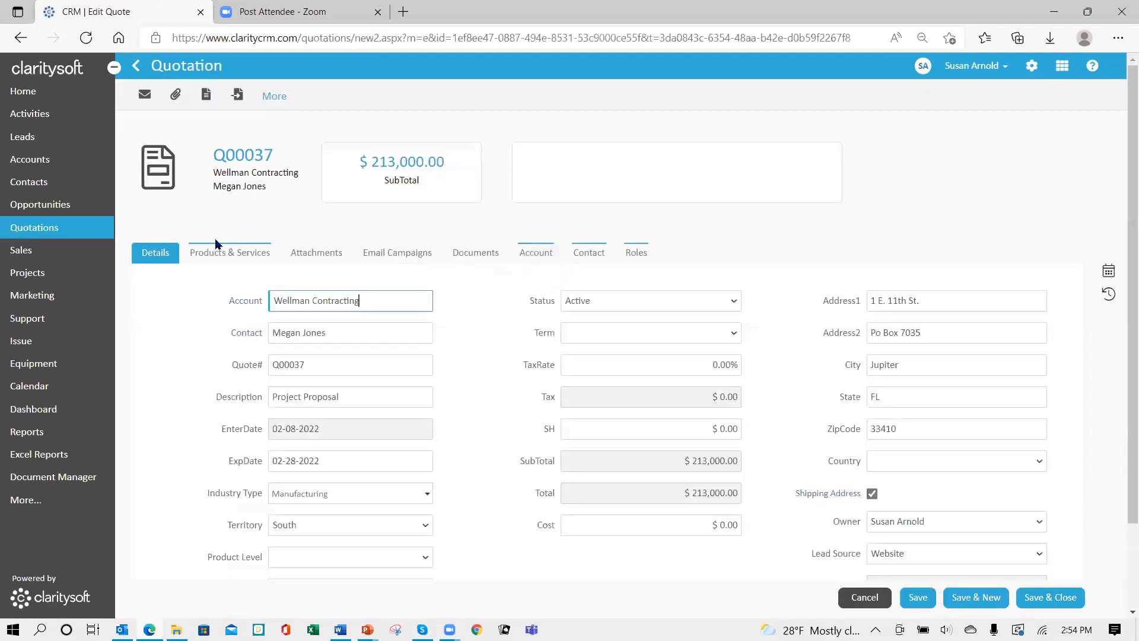
pyautogui.click(273, 98)
pyautogui.click(309, 127)
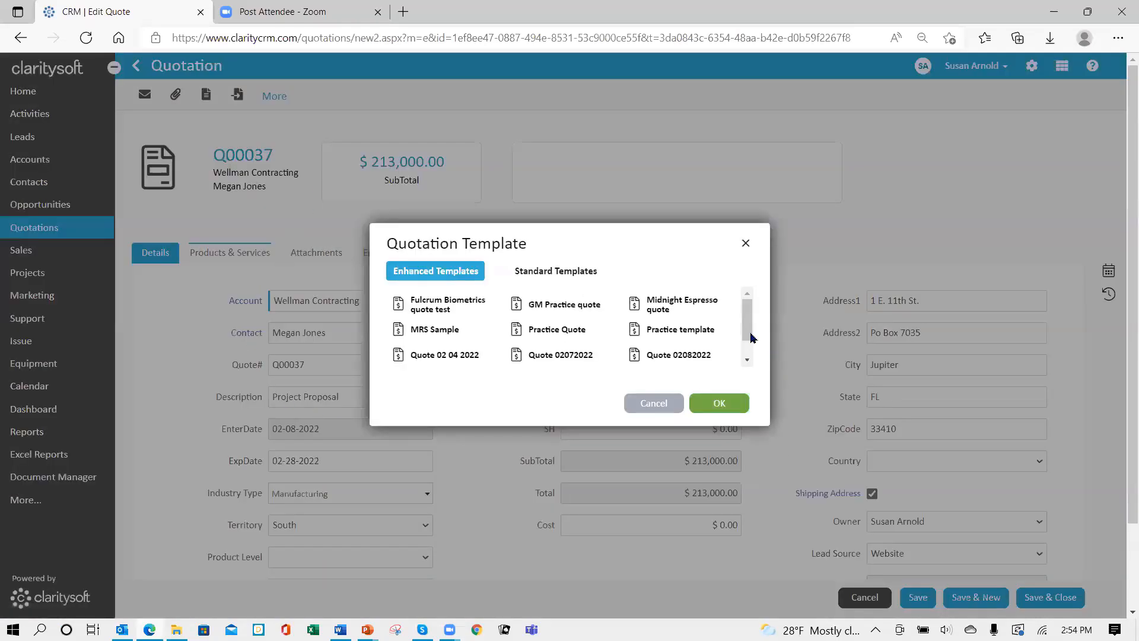
pyautogui.scroll(-1, 747, 338)
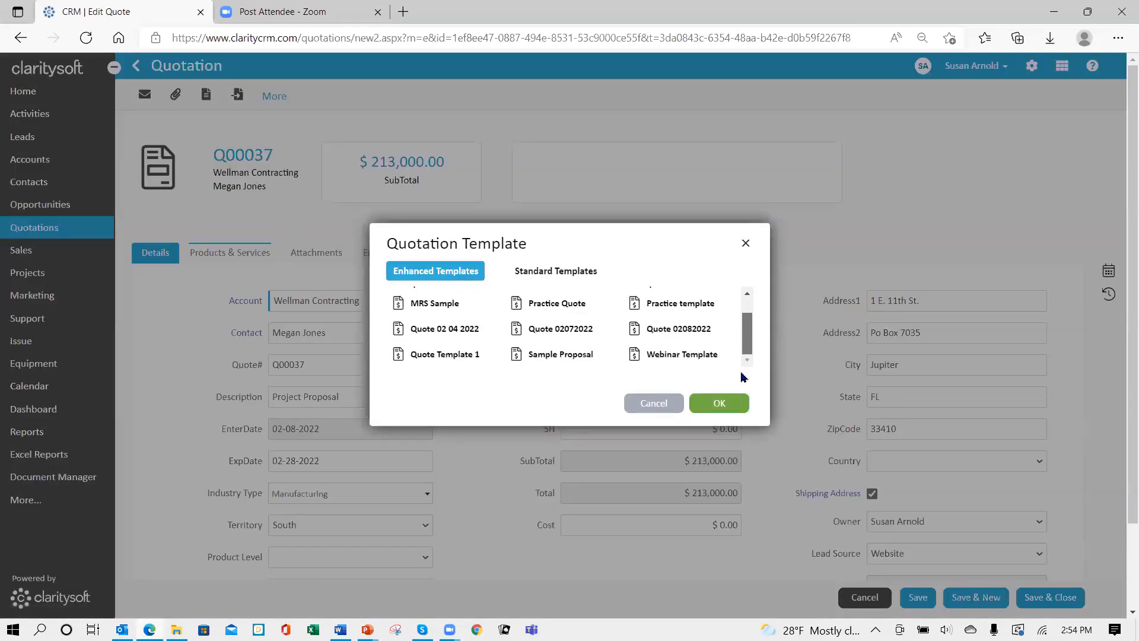
pyautogui.click(558, 360)
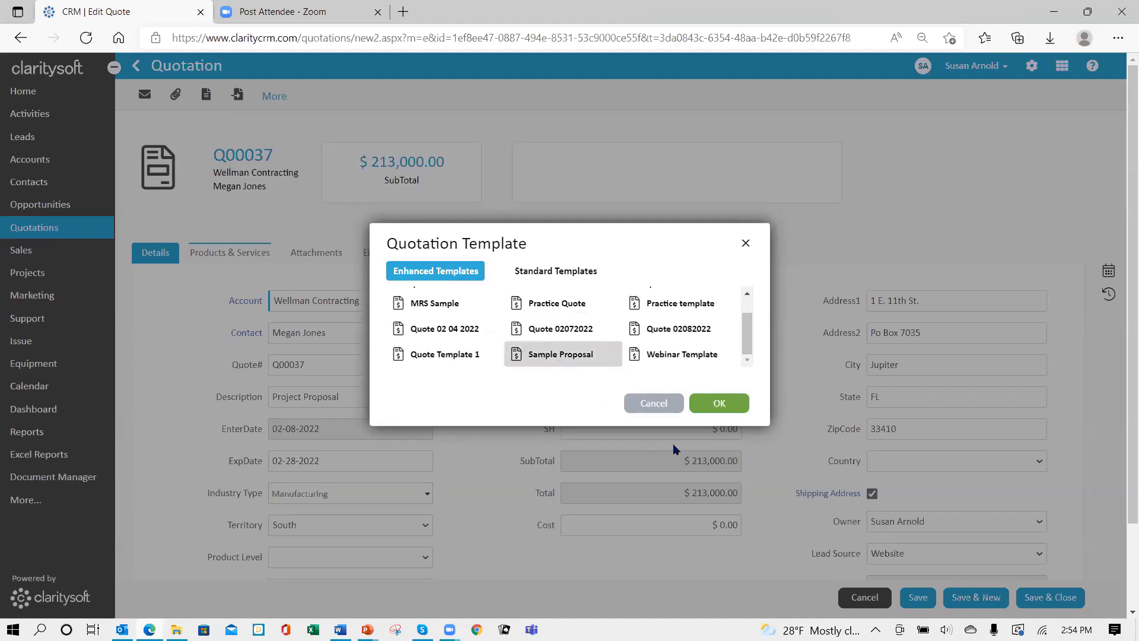
pyautogui.click(720, 408)
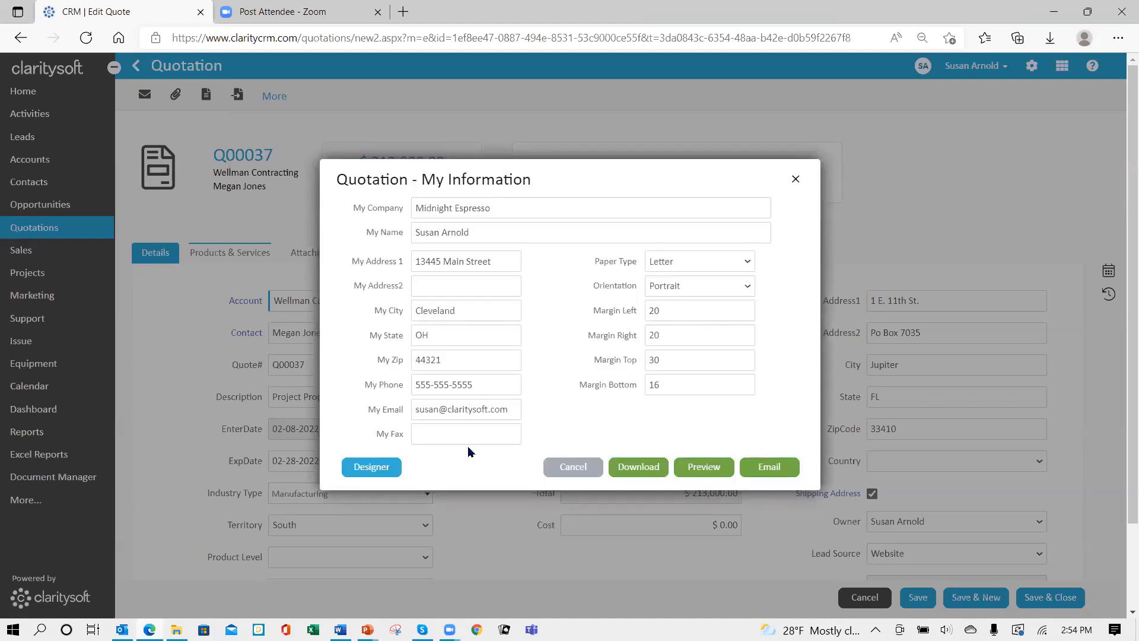
# - Open the Sample Proposal template in the designer and preview it, examining the enlarged first page from the header to the footer
pyautogui.click(373, 466)
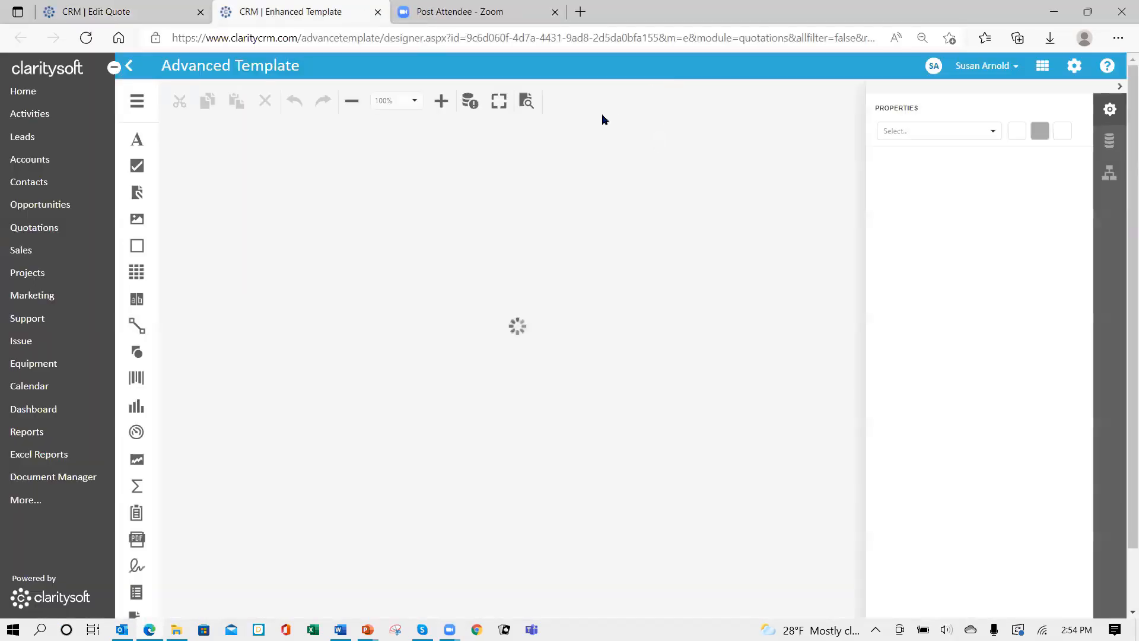
pyautogui.click(526, 104)
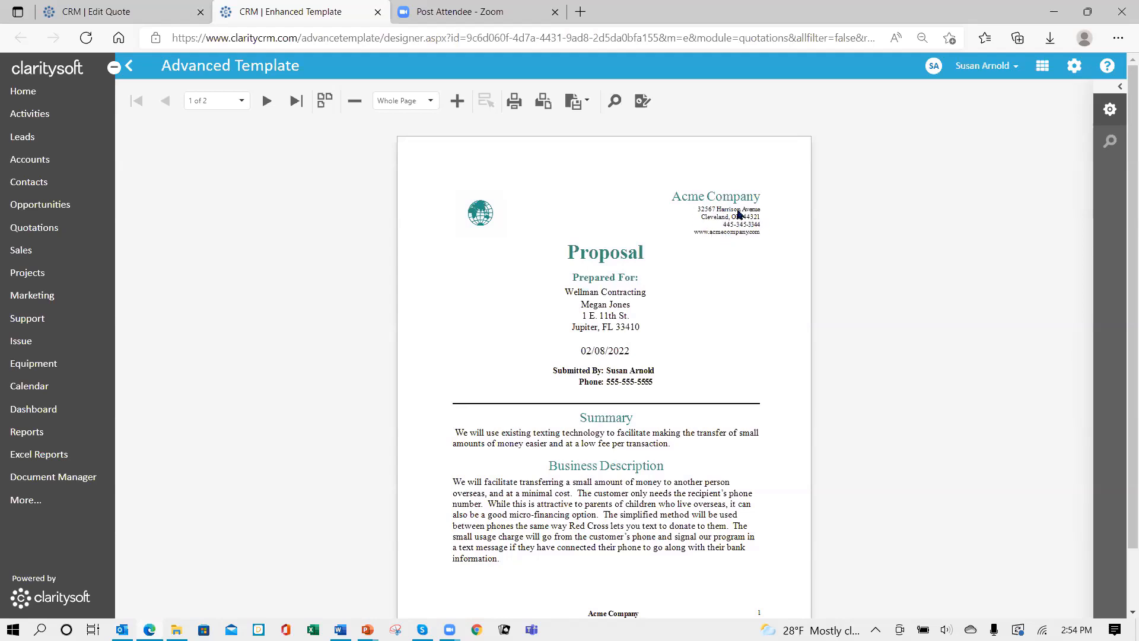
pyautogui.click(458, 101)
pyautogui.click(459, 100)
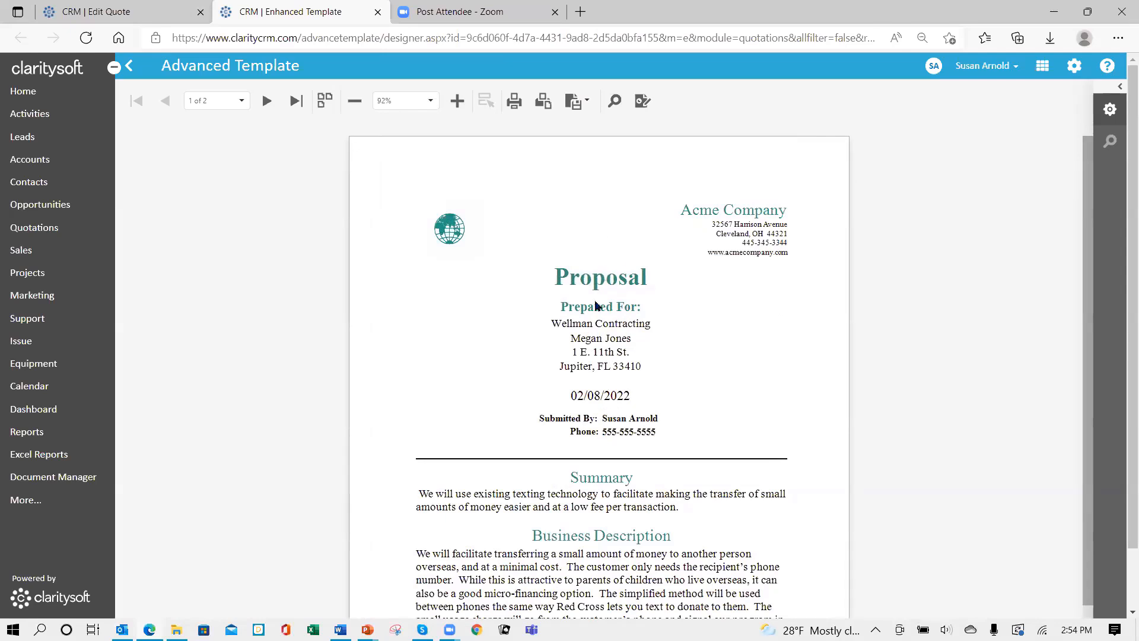
pyautogui.scroll(-2, 712, 370)
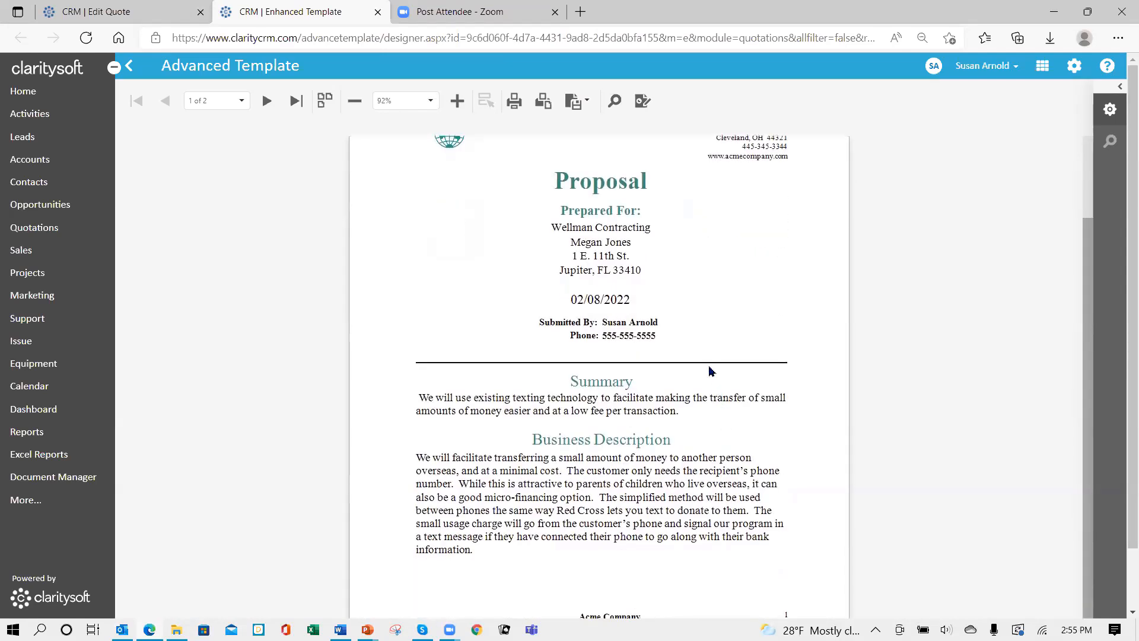
pyautogui.scroll(-1, 712, 370)
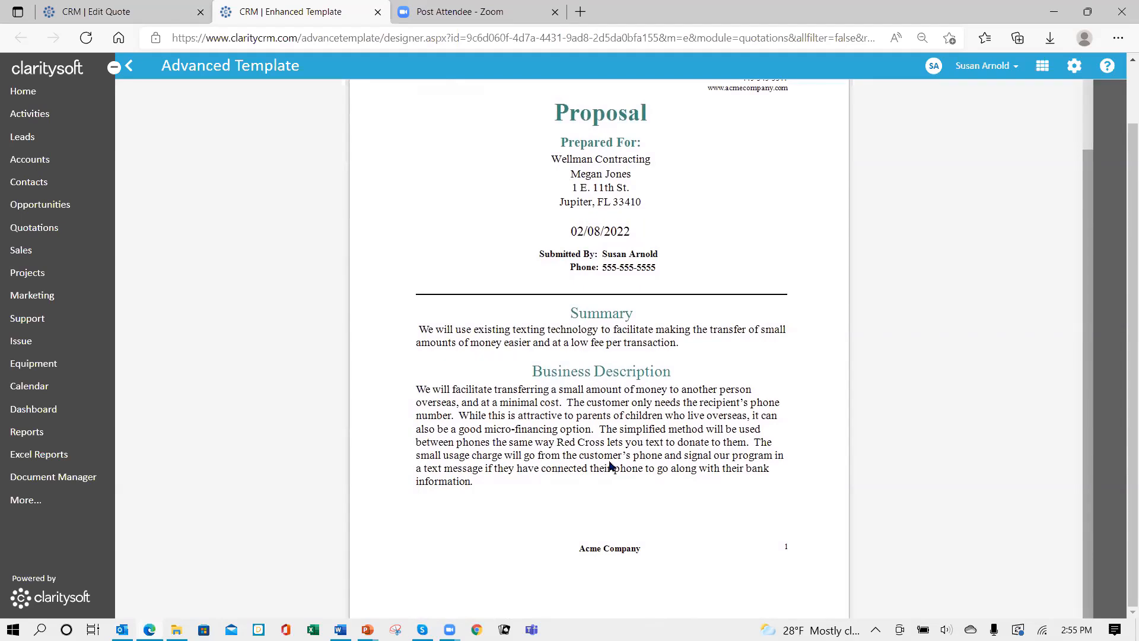
pyautogui.scroll(3, 358, 330)
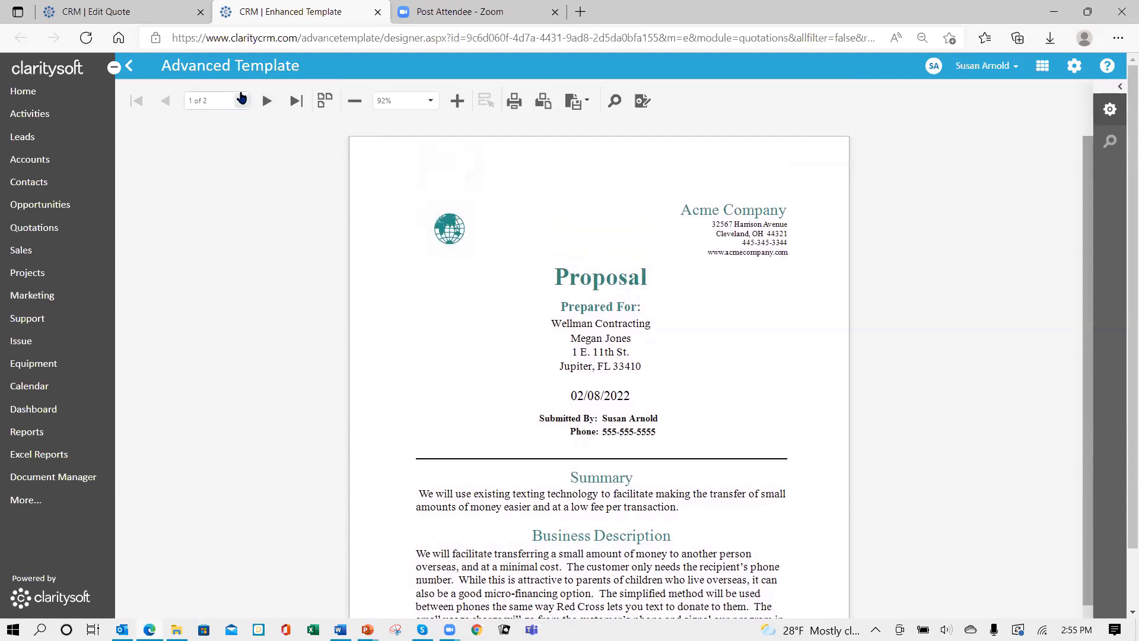
# - Examine the proposal preview's second page from the Vision section through Pricing to the closing note, then return to the first page
pyautogui.click(266, 102)
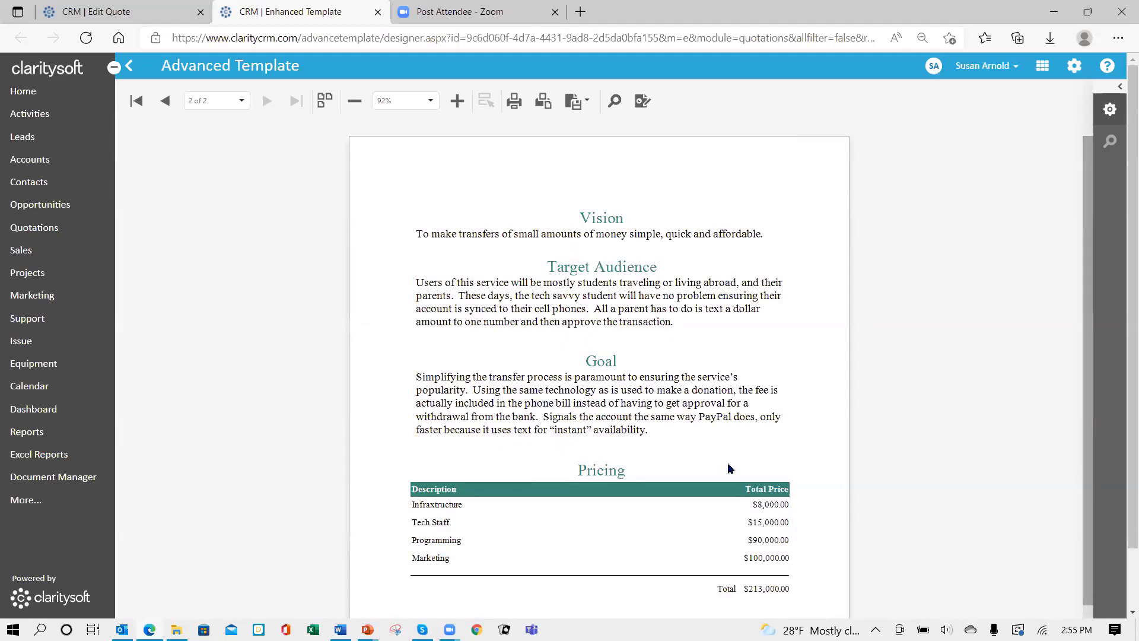
pyautogui.scroll(-3, 595, 530)
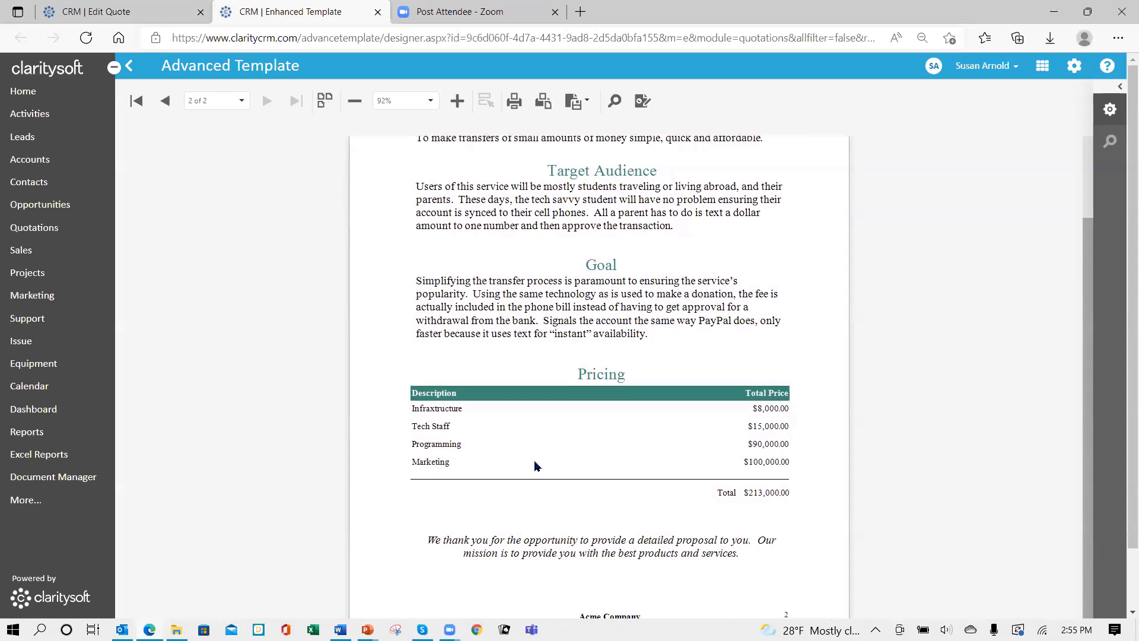
pyautogui.scroll(-1, 561, 400)
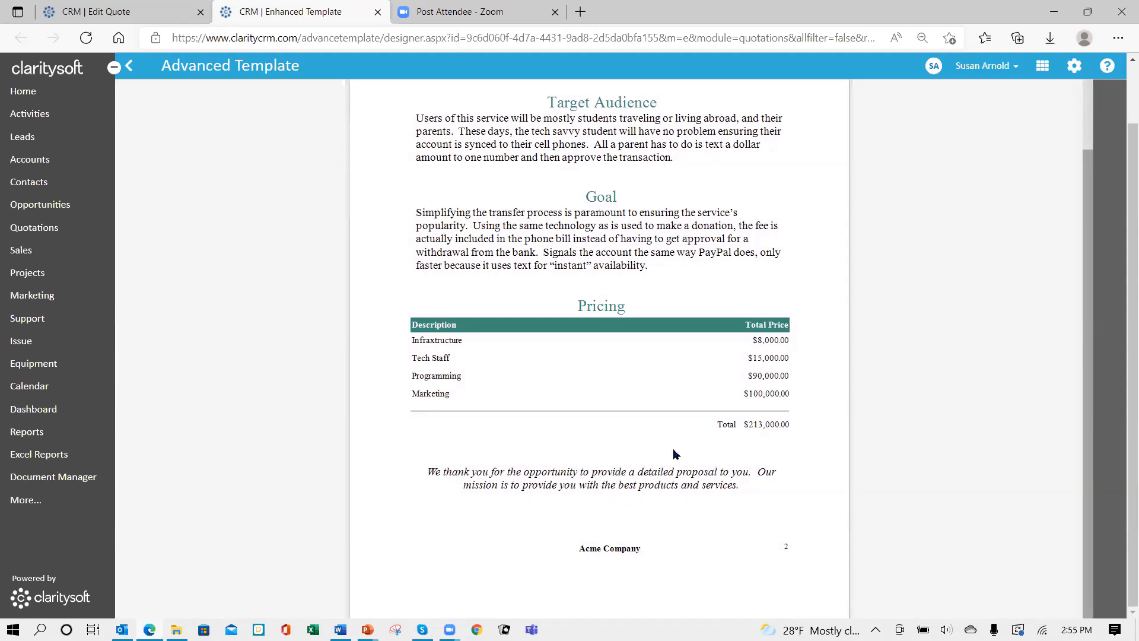
pyautogui.scroll(3, 698, 431)
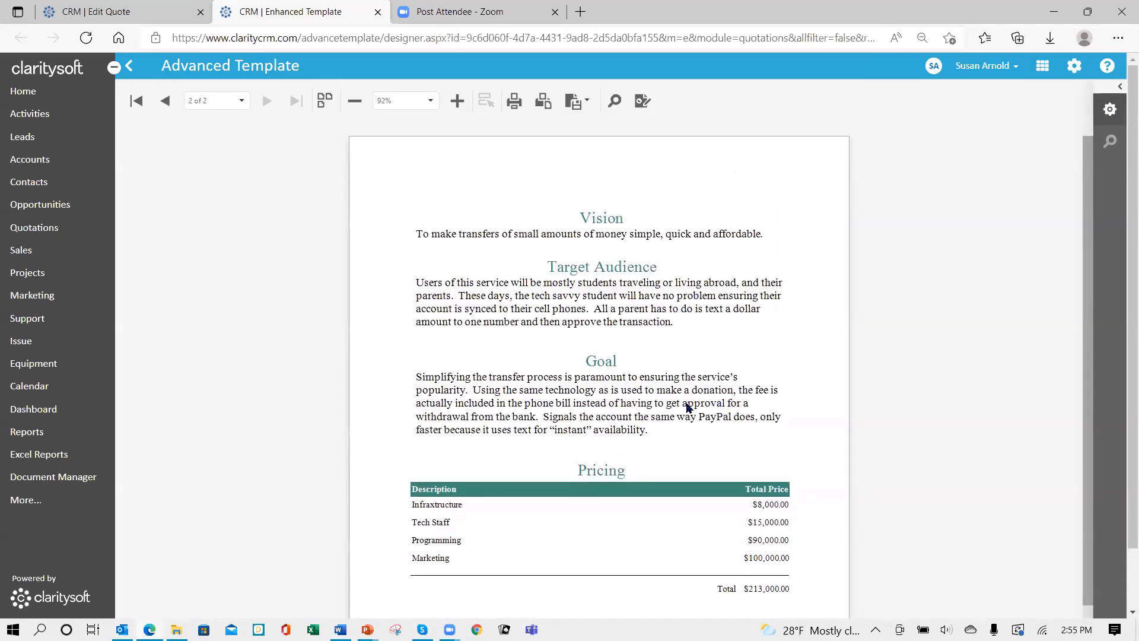
pyautogui.scroll(-3, 688, 408)
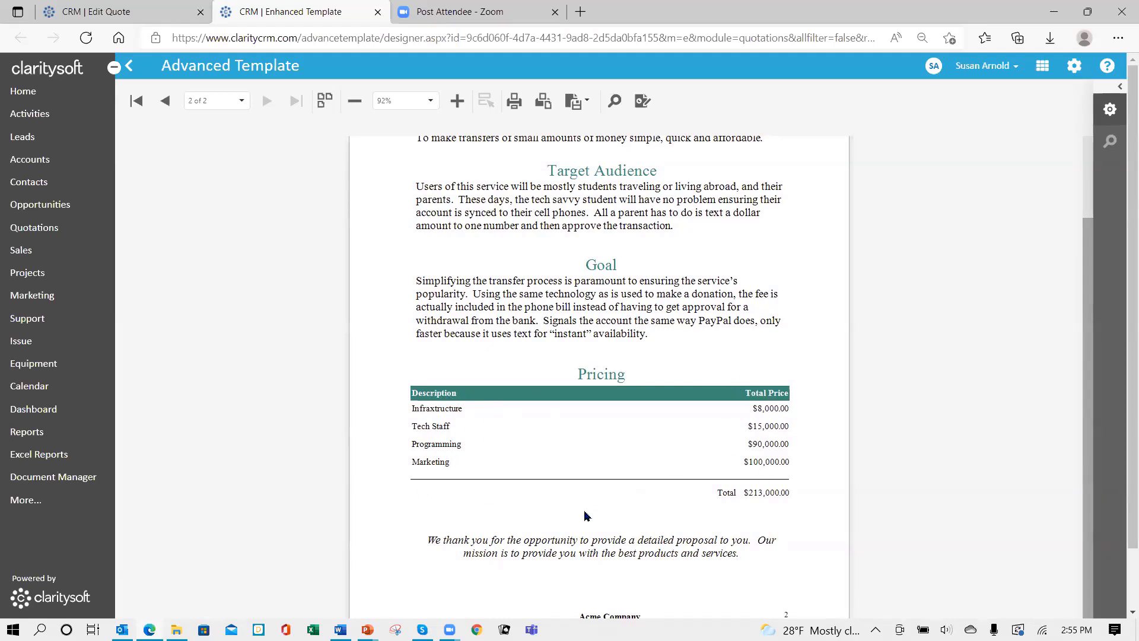
pyautogui.scroll(2, 663, 433)
pyautogui.scroll(1, 663, 433)
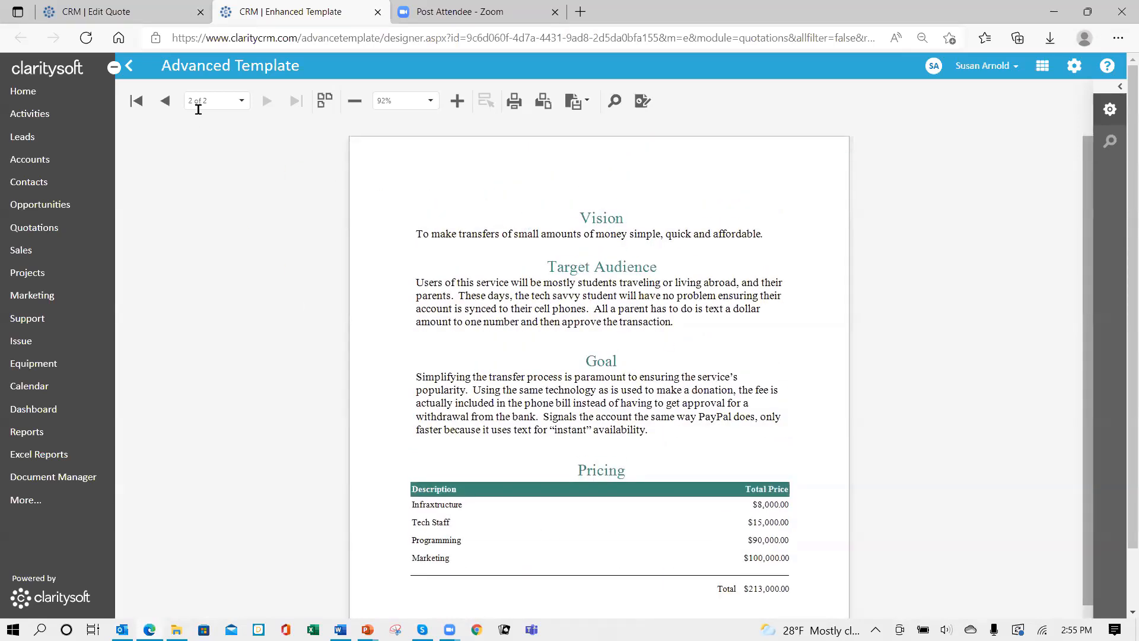
pyautogui.click(165, 101)
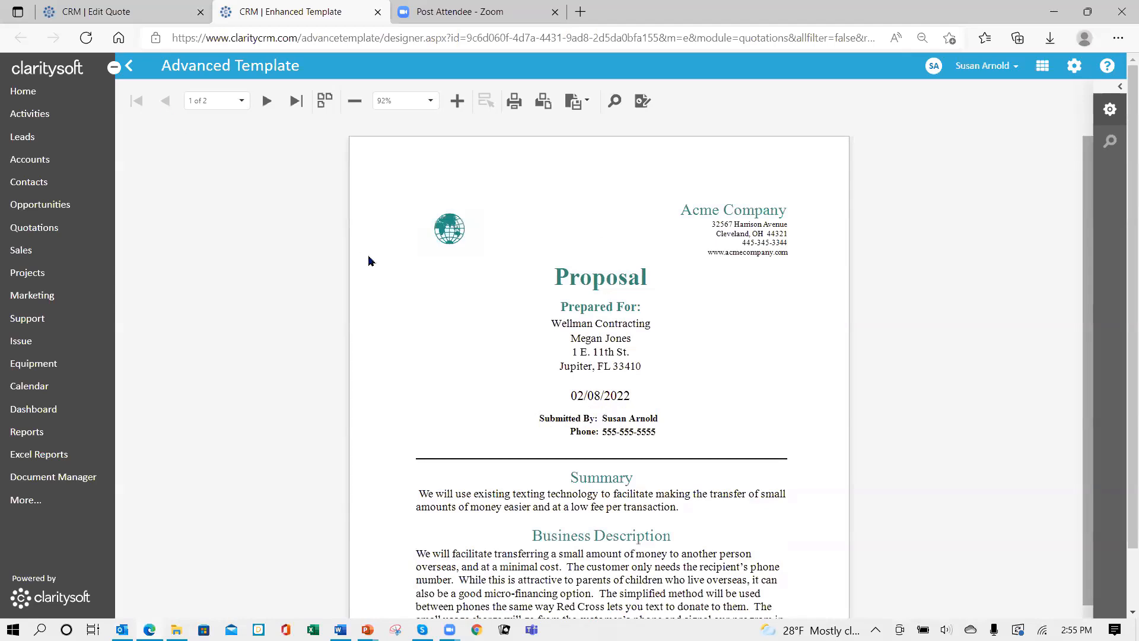
# - Return from the preview to the template design and inspect the text of the company address label and the Proposal title label
pyautogui.click(642, 102)
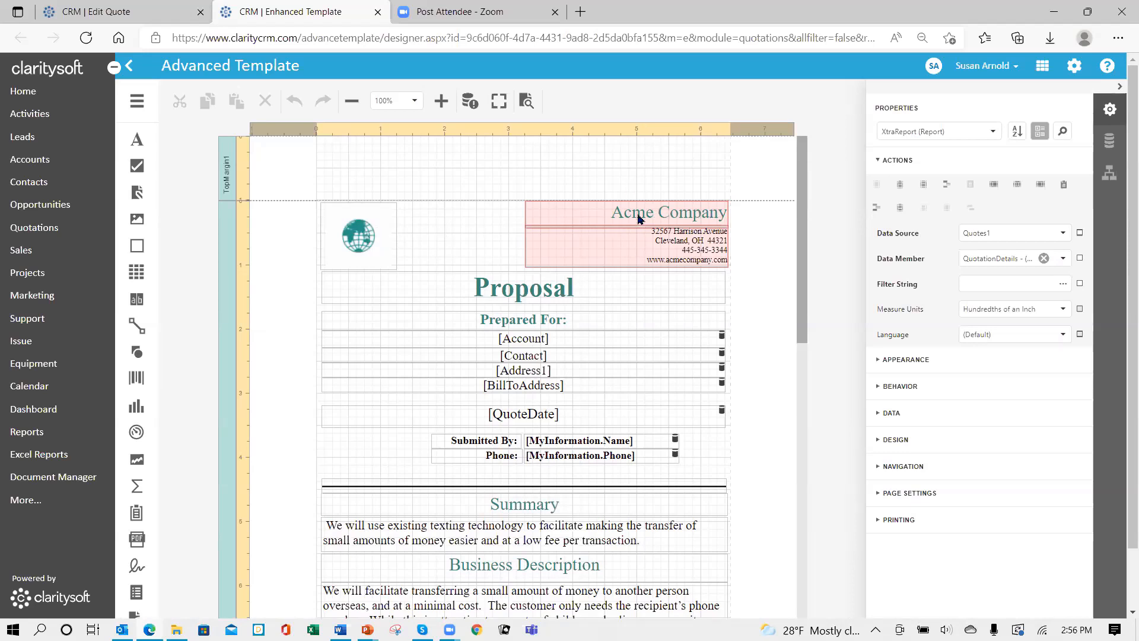
pyautogui.click(690, 249)
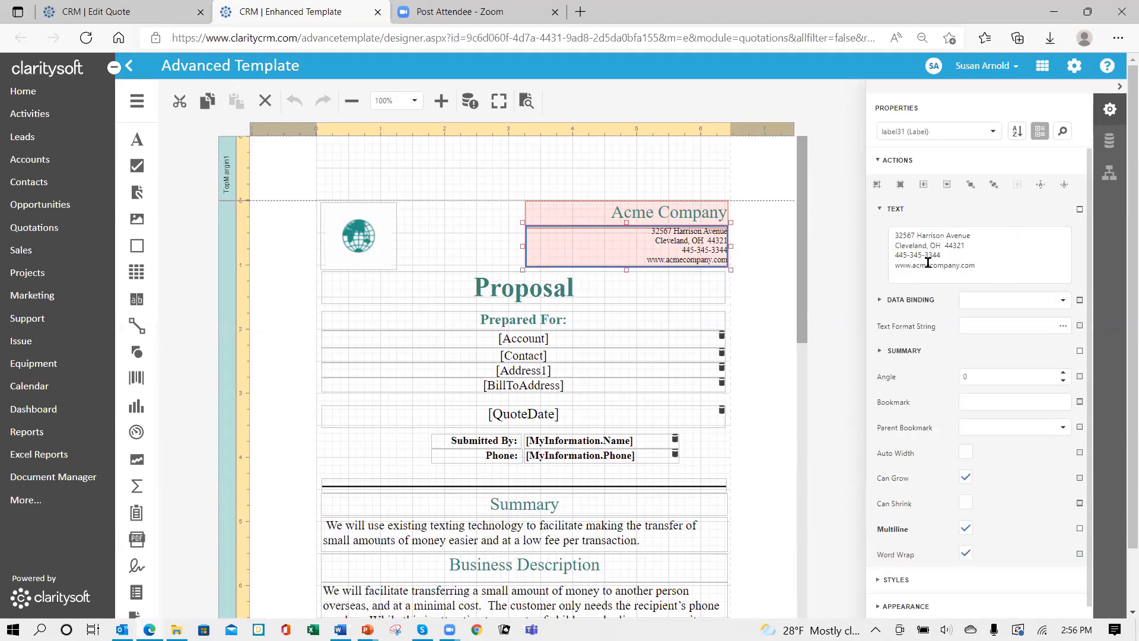
pyautogui.click(497, 288)
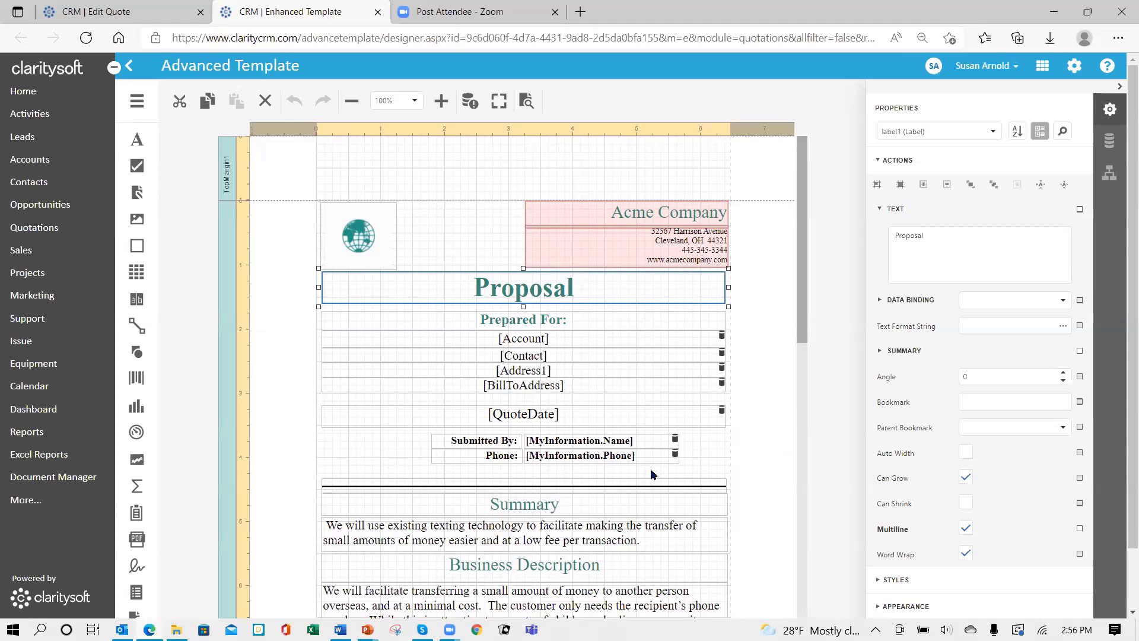
# - Examine the proposal template's layout from the header fields through the text sections and page break to the pricing table and footer
pyautogui.scroll(-4, 648, 475)
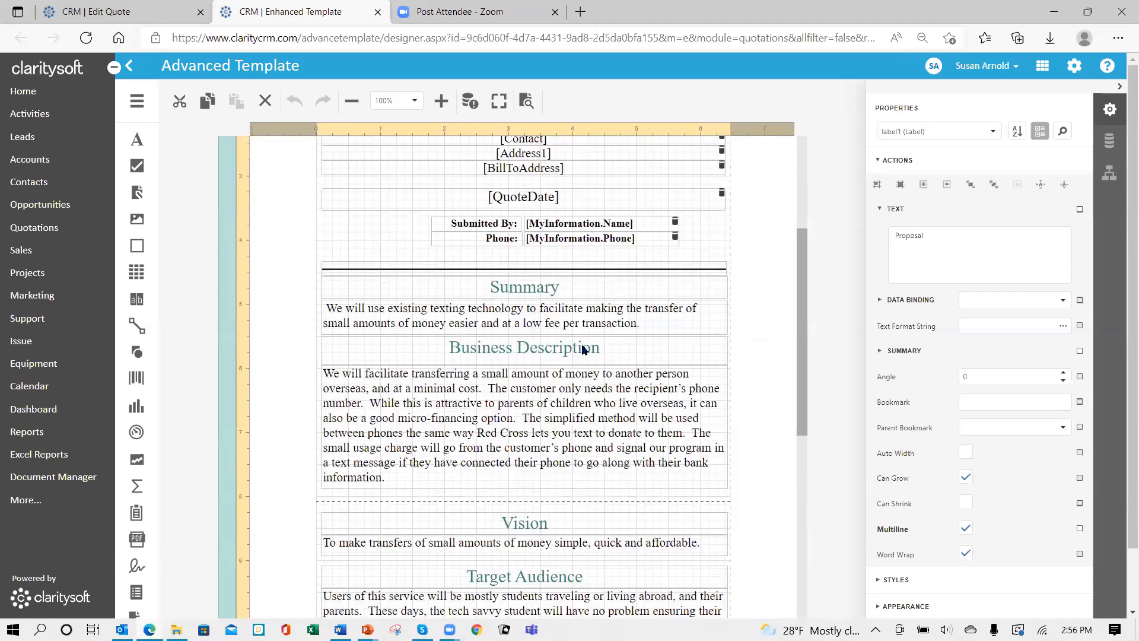
pyautogui.scroll(-1, 504, 503)
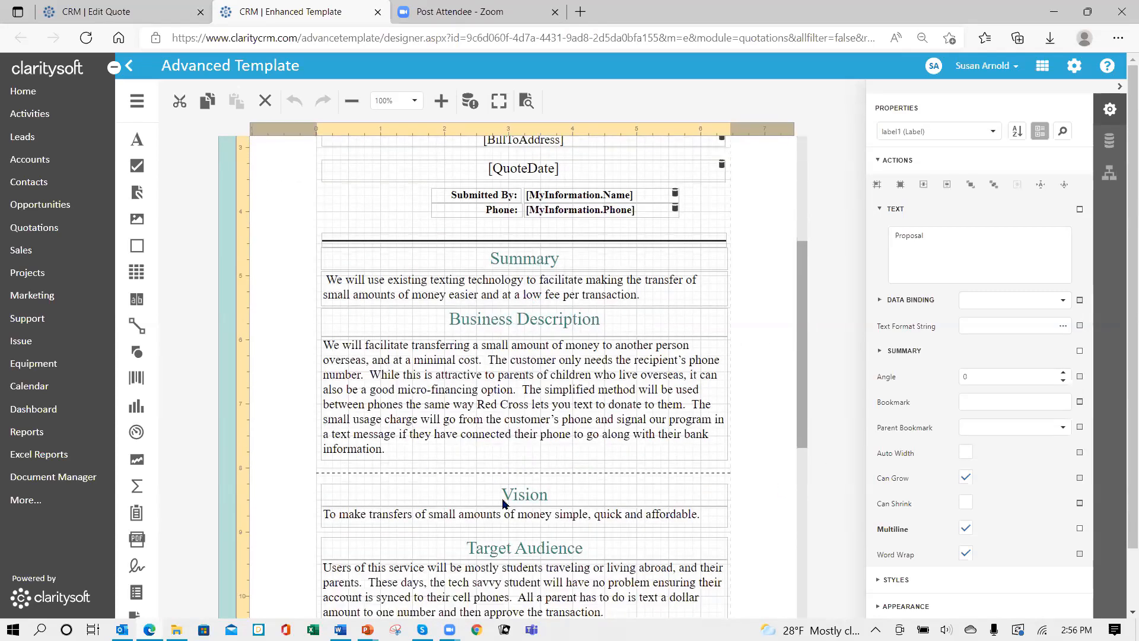
pyautogui.scroll(-7, 504, 503)
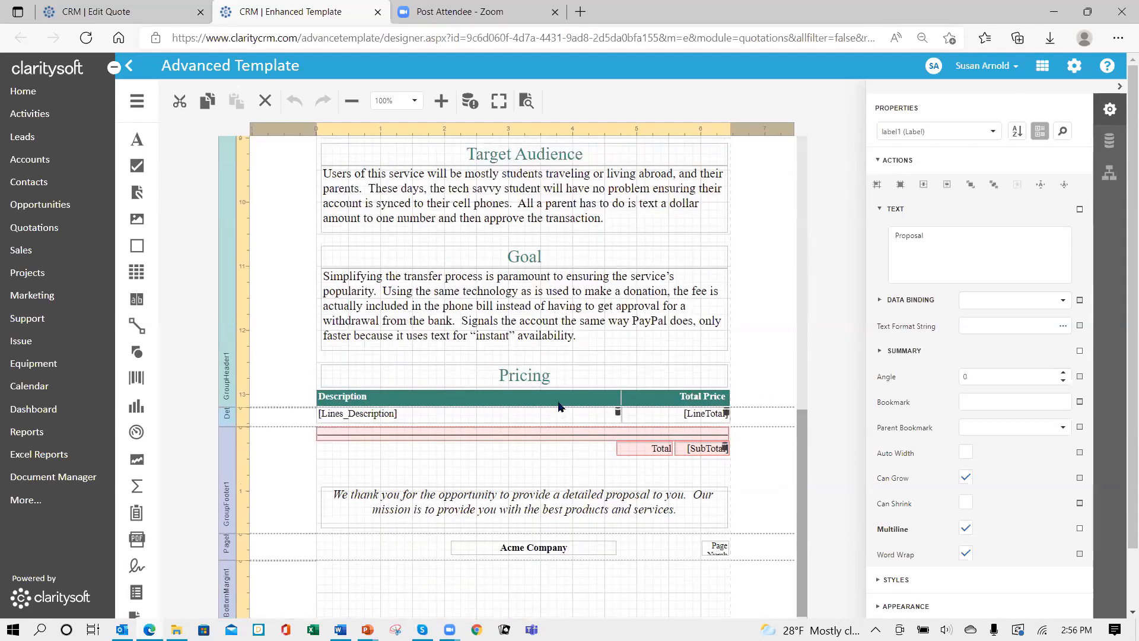
pyautogui.scroll(12, 557, 406)
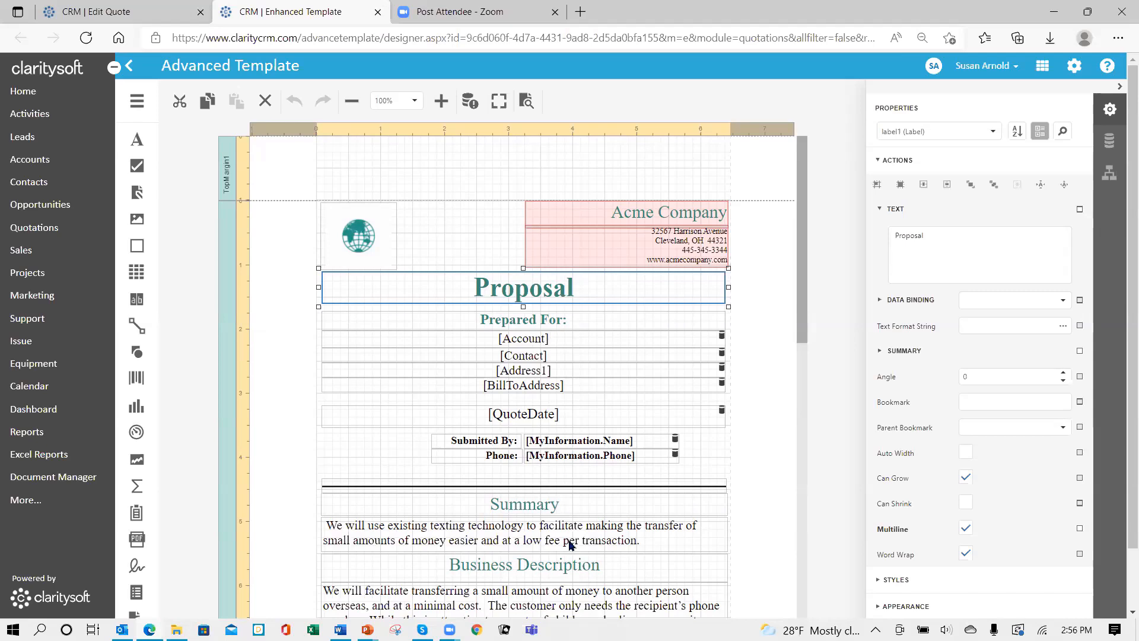
pyautogui.scroll(-3, 551, 511)
pyautogui.scroll(-1, 549, 510)
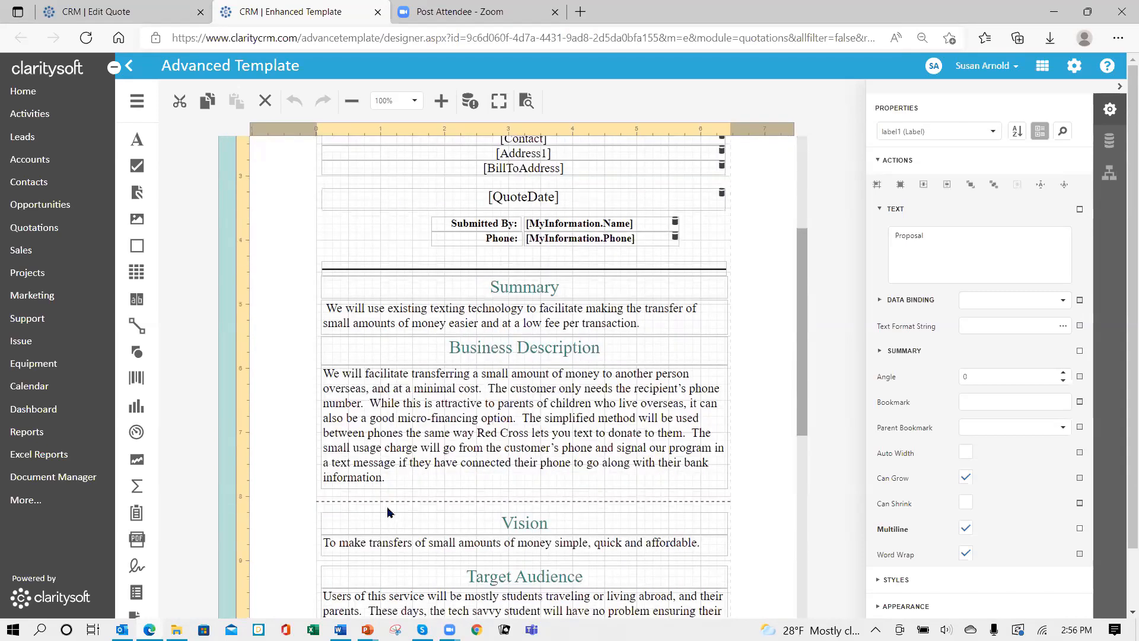
pyautogui.scroll(-5, 552, 551)
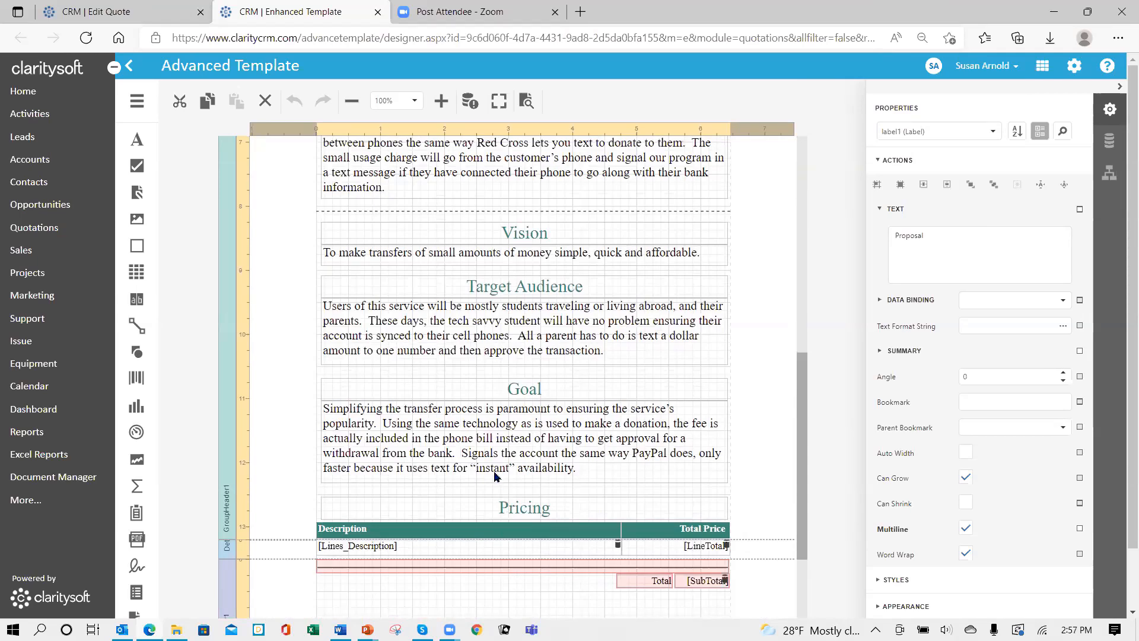
pyautogui.scroll(-2, 494, 475)
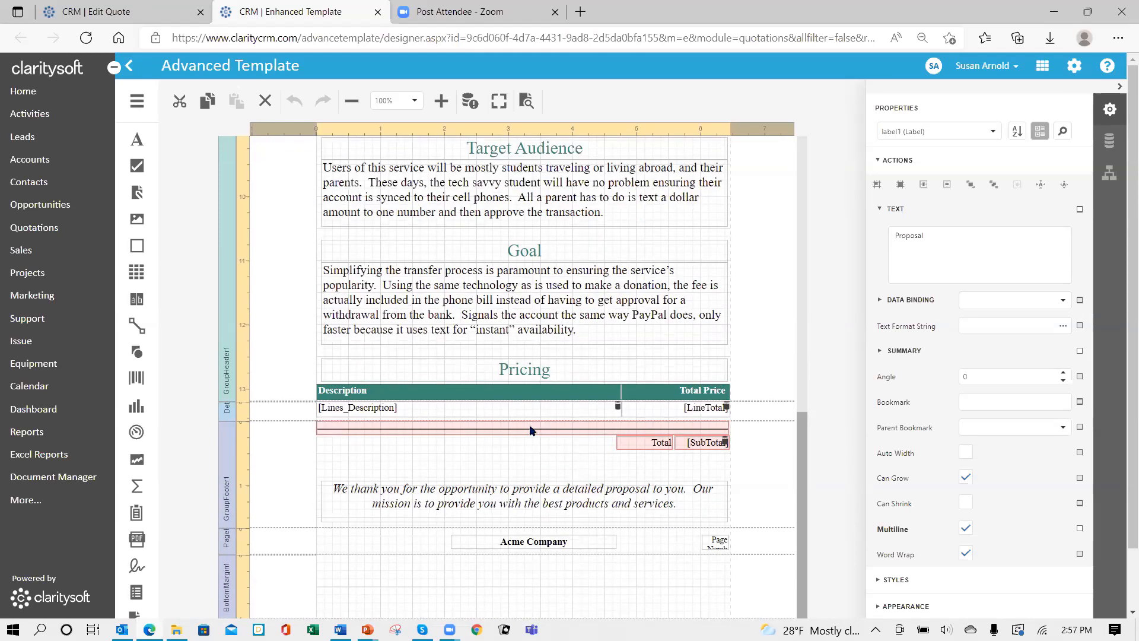
pyautogui.scroll(10, 539, 430)
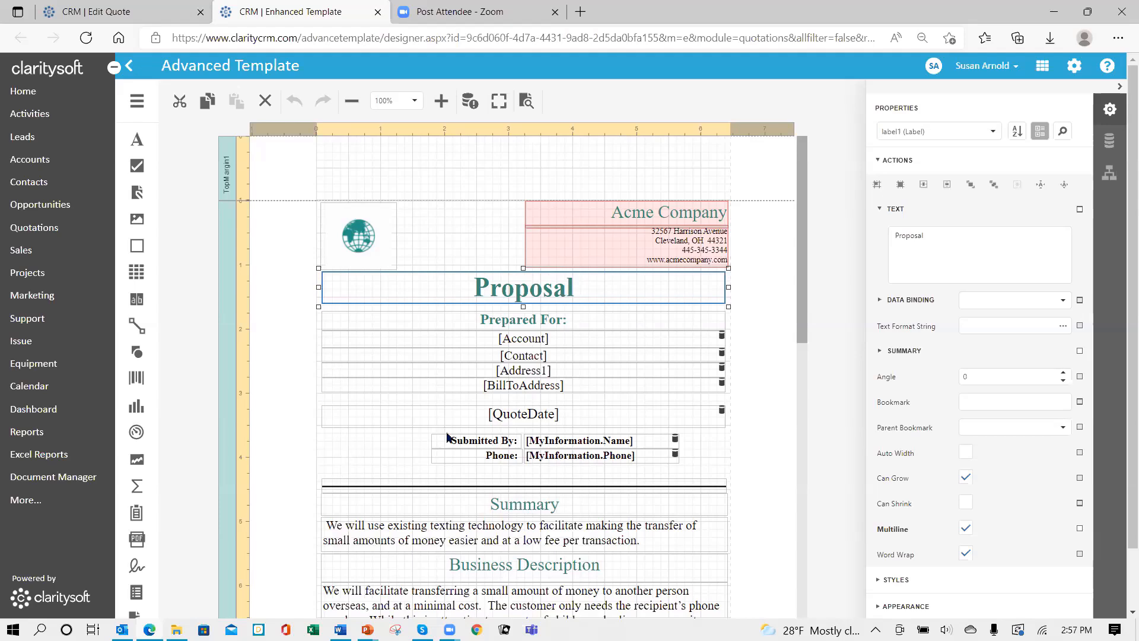
pyautogui.scroll(-9, 448, 438)
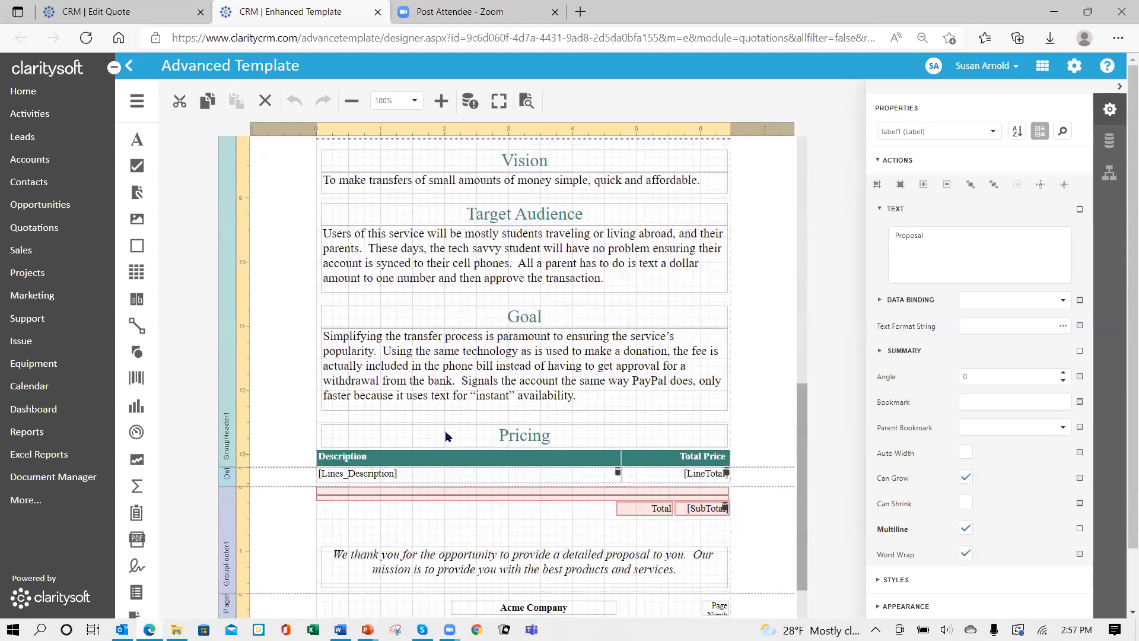
# - Compare the proposal template's header data fields with its fixed text sections, pricing table, closing note and footer
pyautogui.scroll(-1, 448, 437)
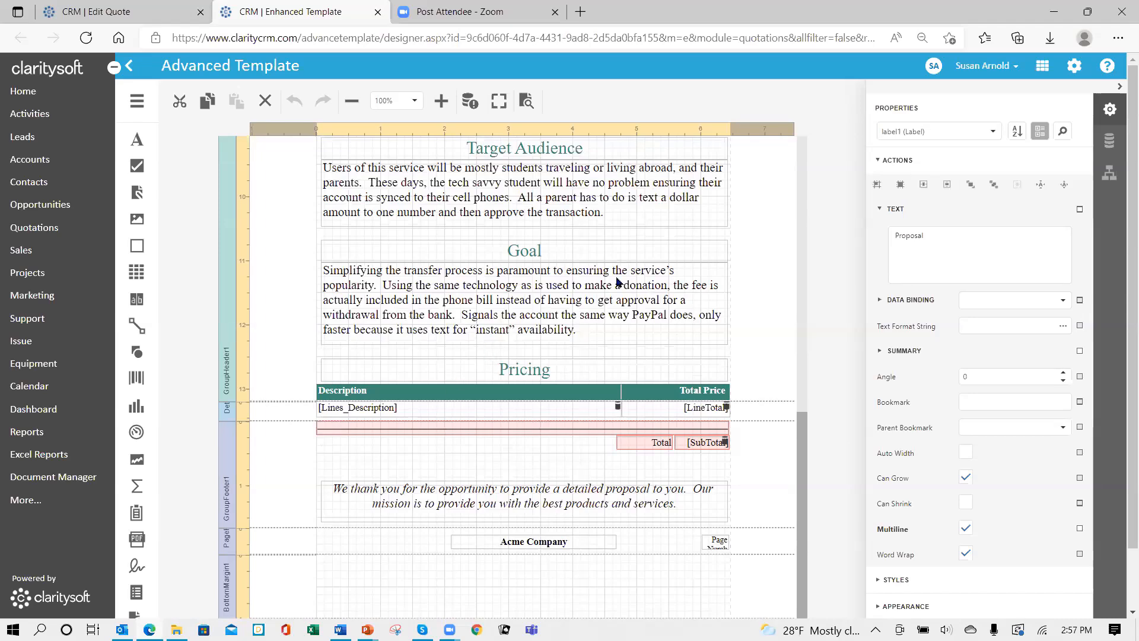
pyautogui.scroll(-1, 617, 282)
pyautogui.scroll(10, 595, 293)
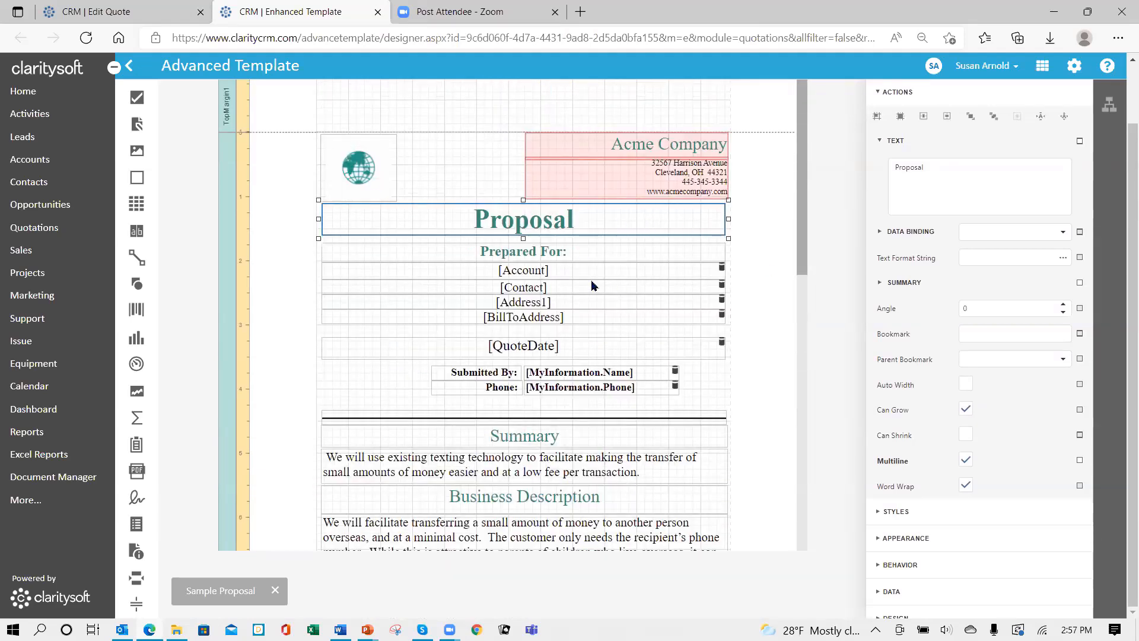
pyautogui.scroll(-5, 531, 426)
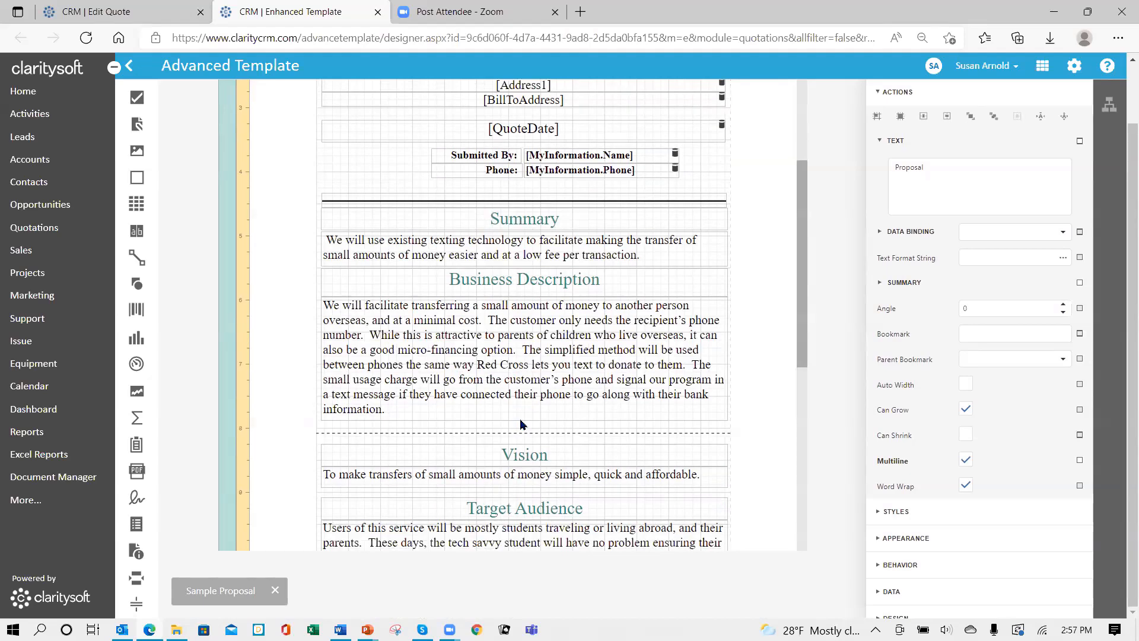
pyautogui.scroll(5, 518, 411)
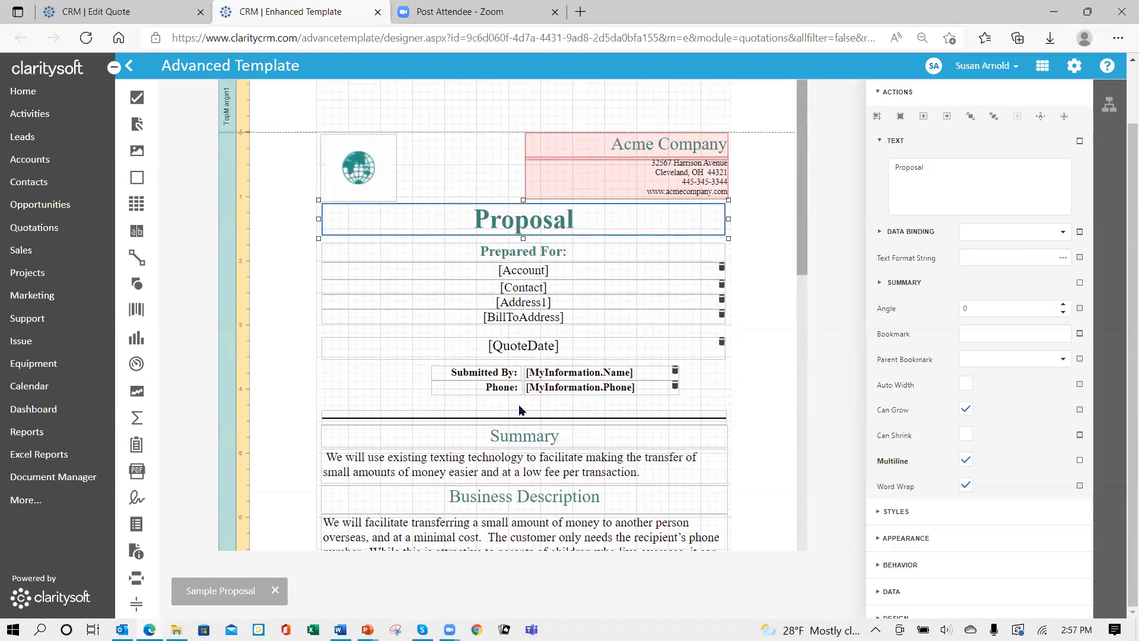
pyautogui.scroll(-8, 311, 376)
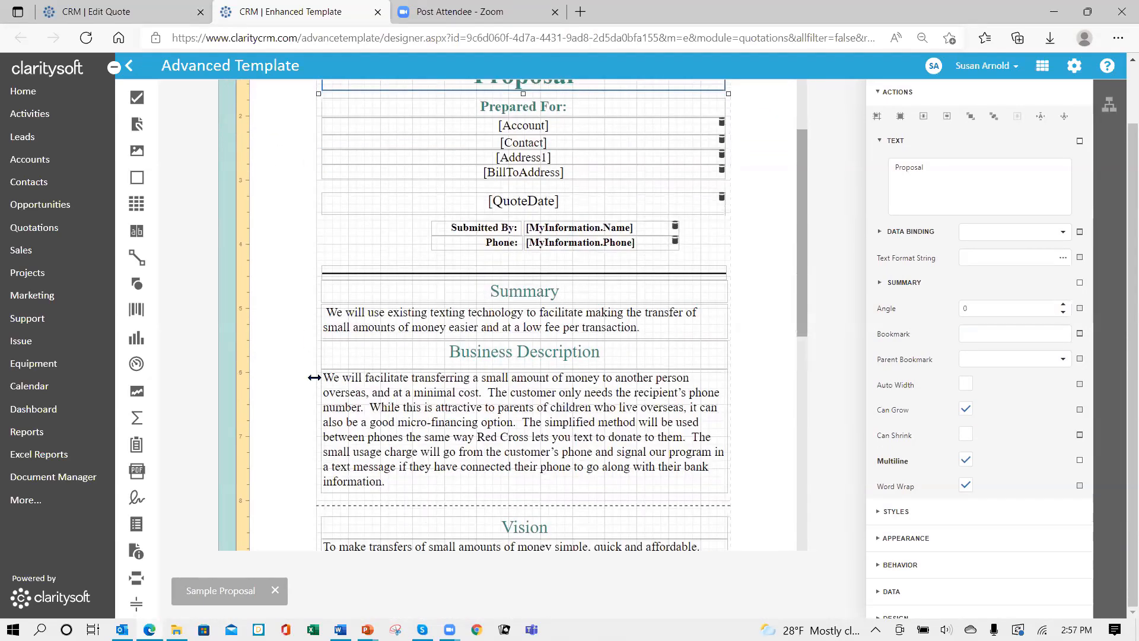
pyautogui.scroll(-6, 281, 356)
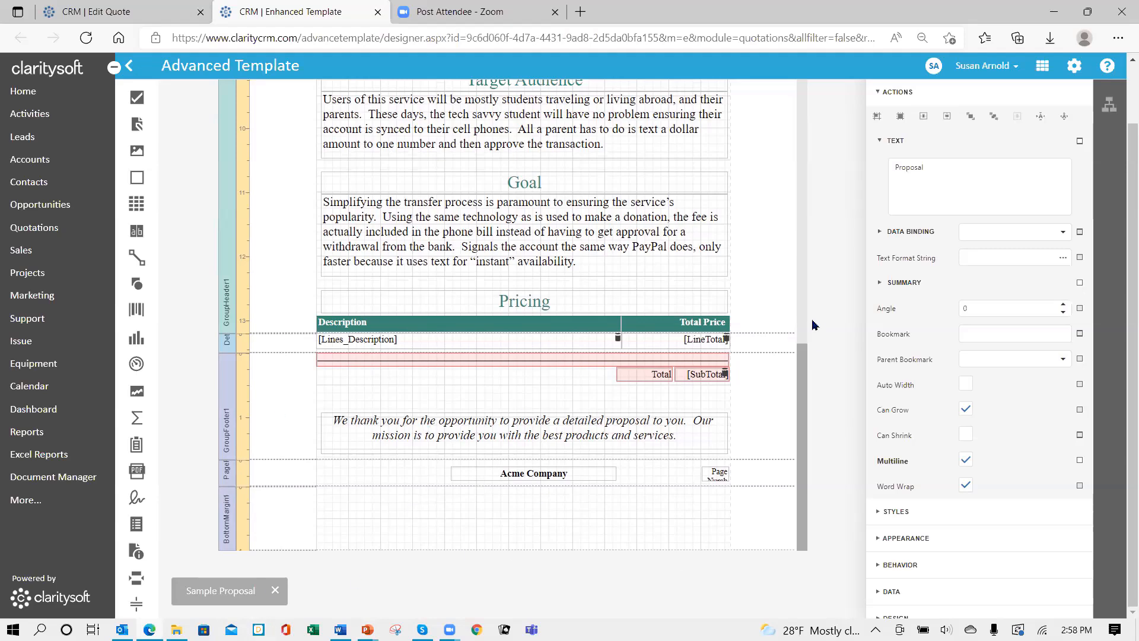
# - Select the Goal section's paragraph to inspect its label text, then return to the proposal template's heading
pyautogui.scroll(1, 813, 303)
pyautogui.click(526, 297)
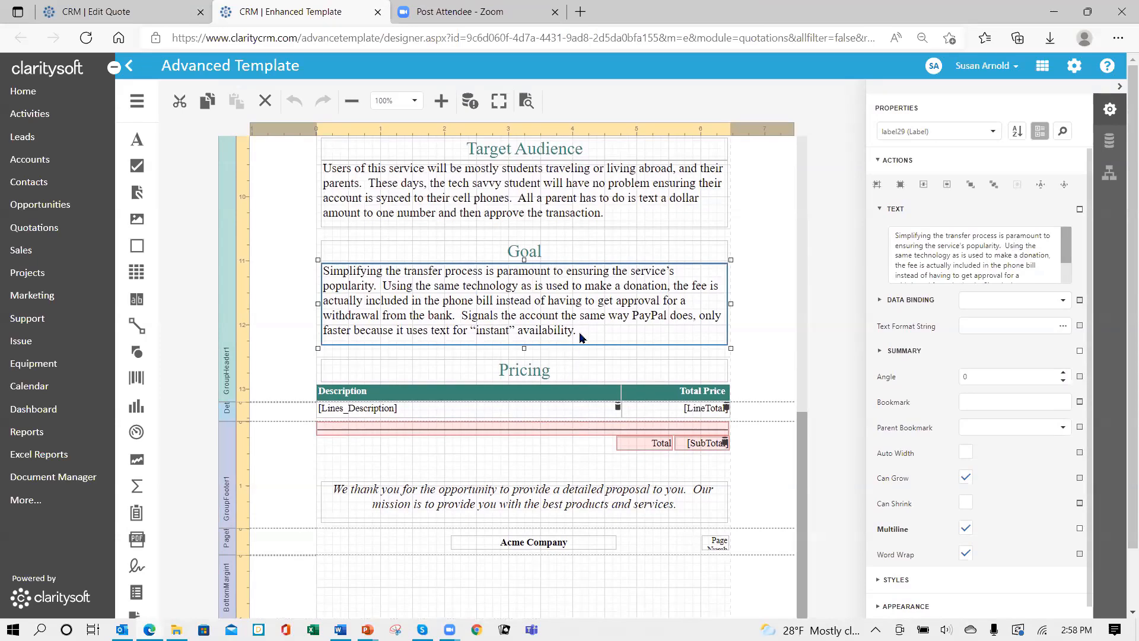
pyautogui.scroll(3, 606, 329)
pyautogui.scroll(6, 609, 319)
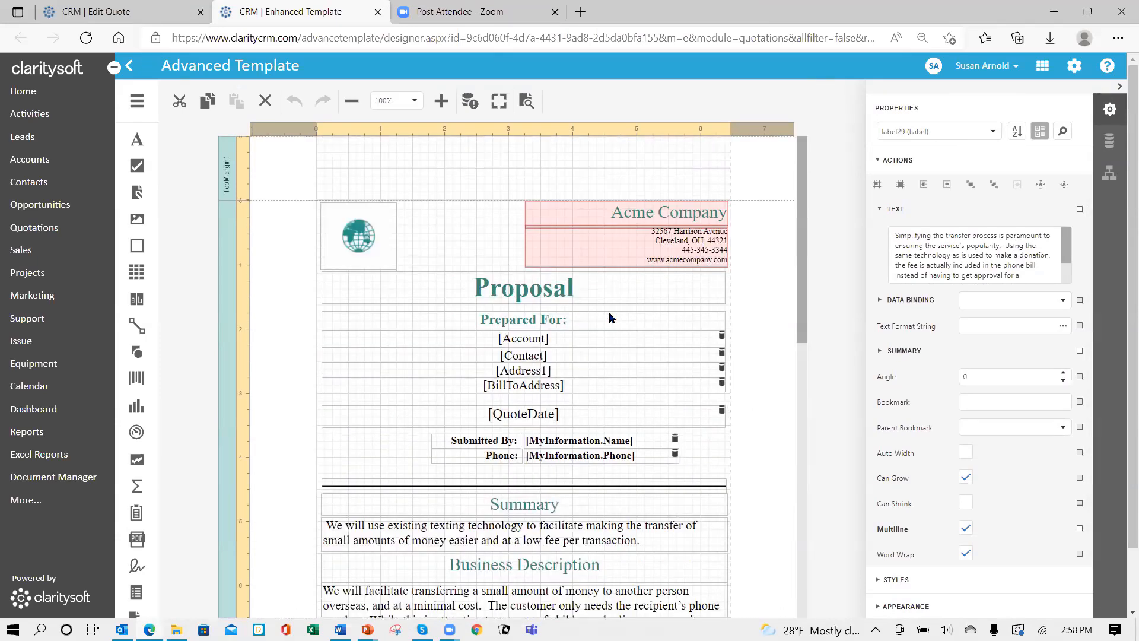
# - Preview the proposal's first page, then close the designer and cancel the quotation's My Information dialog
pyautogui.click(526, 100)
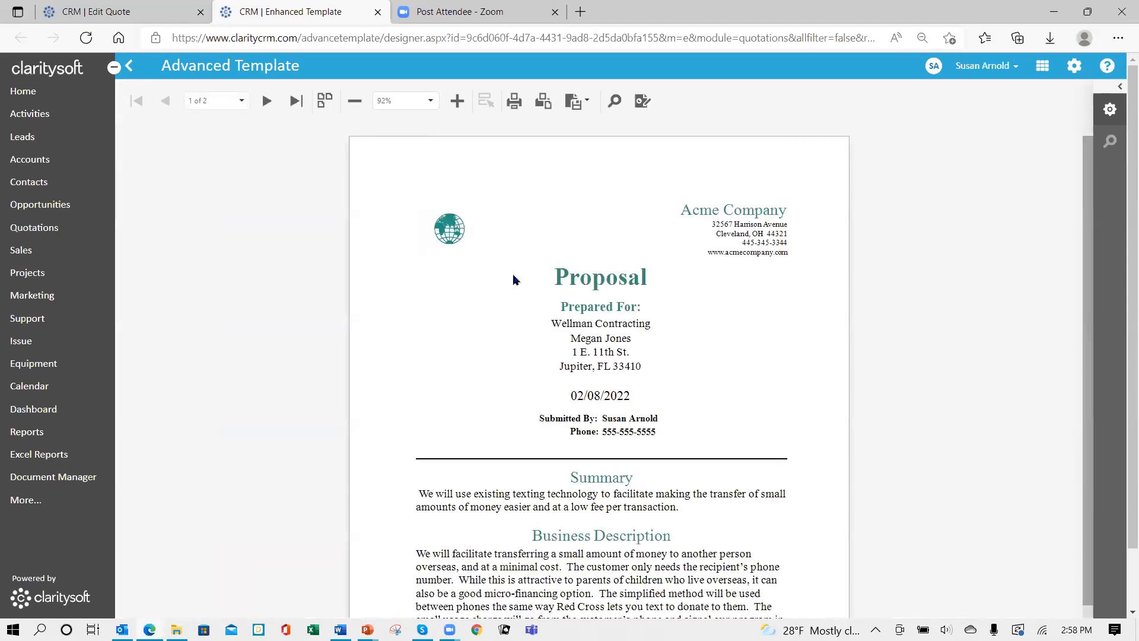
pyautogui.scroll(-2, 784, 341)
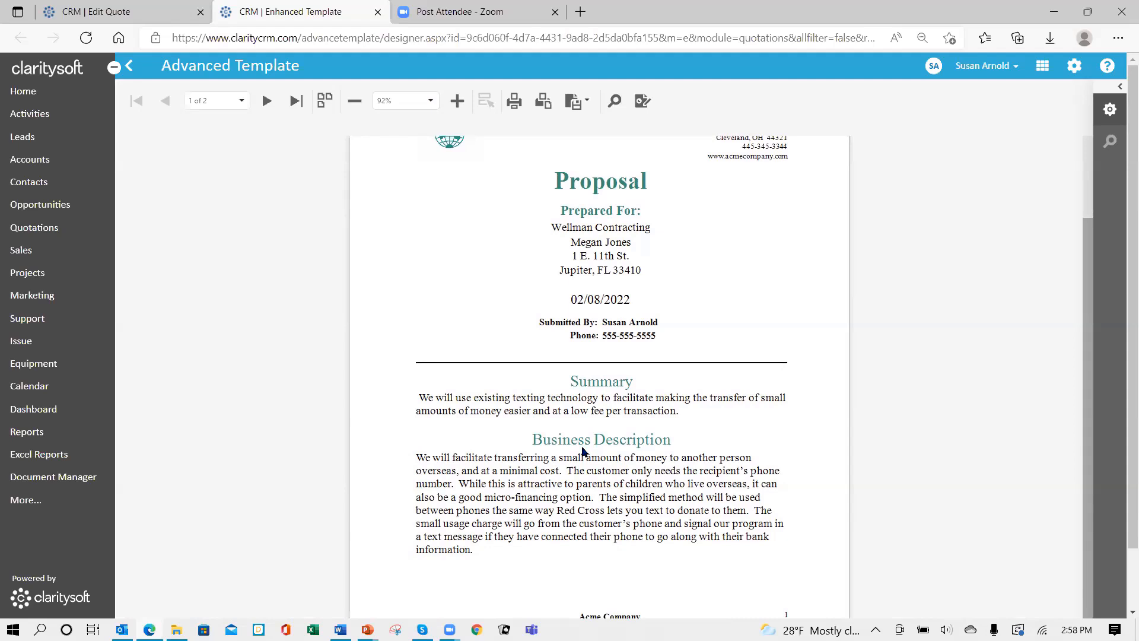
pyautogui.scroll(2, 723, 302)
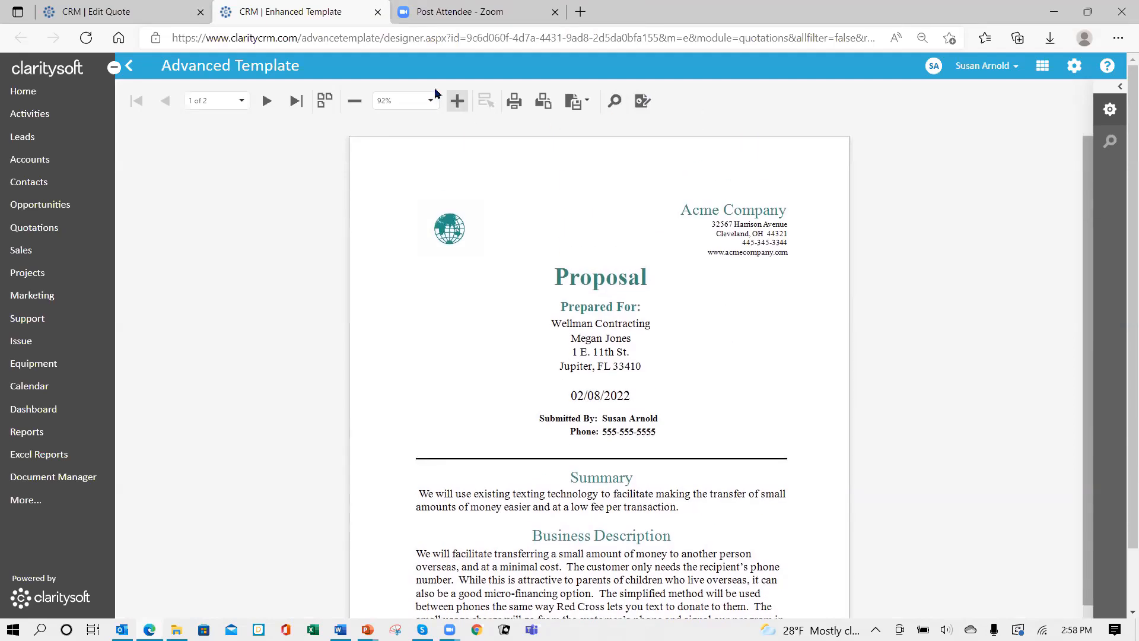
pyautogui.click(378, 12)
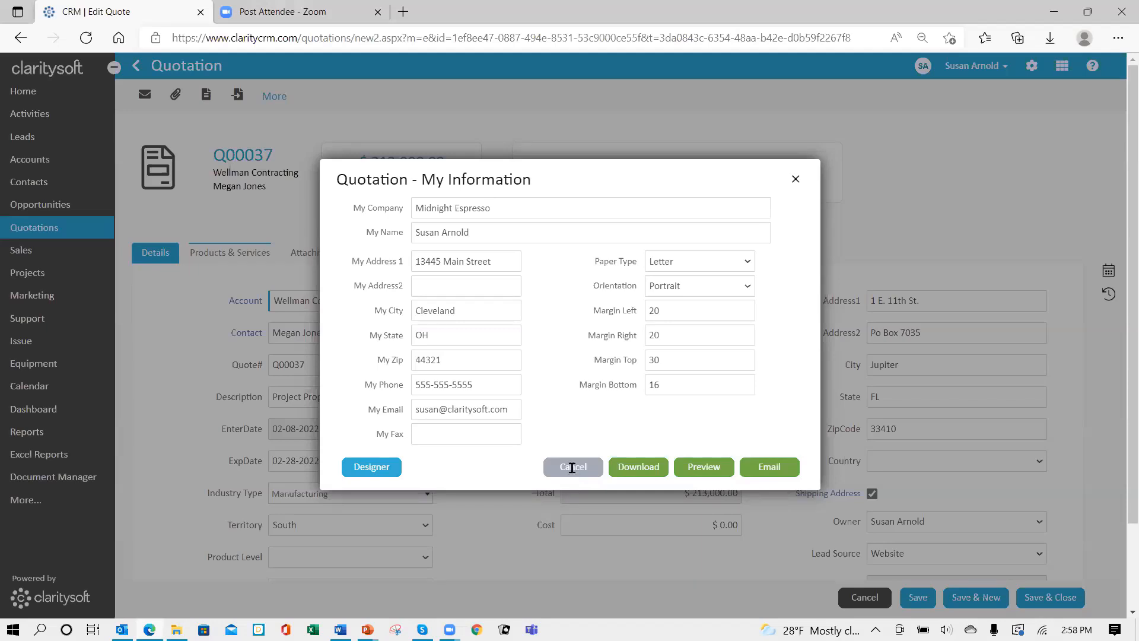
pyautogui.click(572, 469)
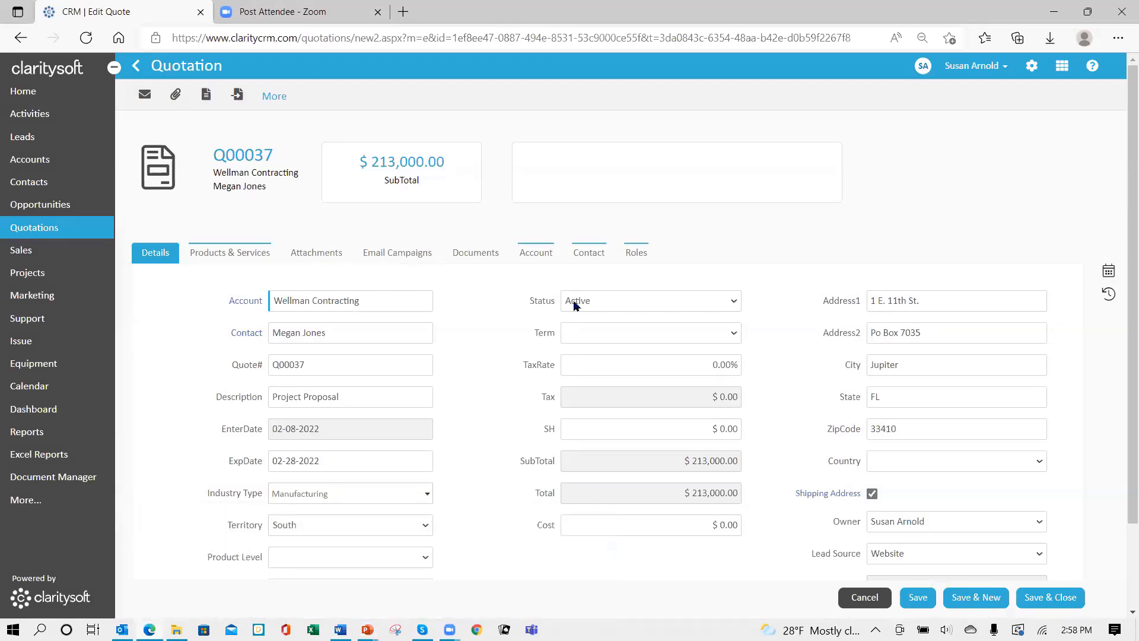
# - Open the first listed record in the Sales module and choose the enhanced template Sale Template 1 for it
pyautogui.click(25, 251)
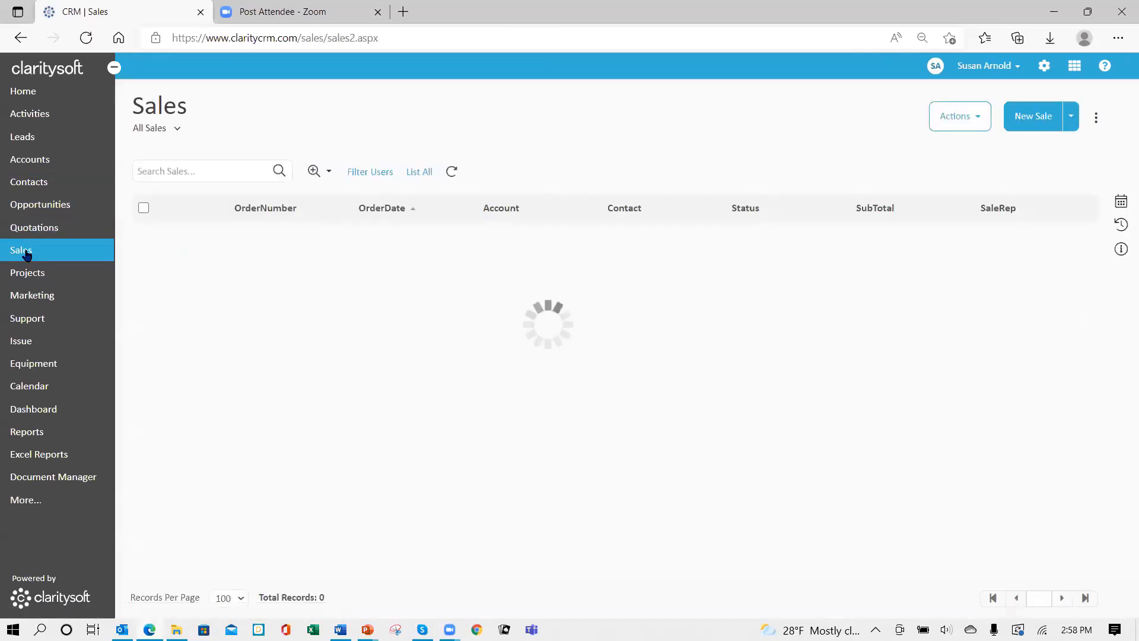
pyautogui.click(217, 236)
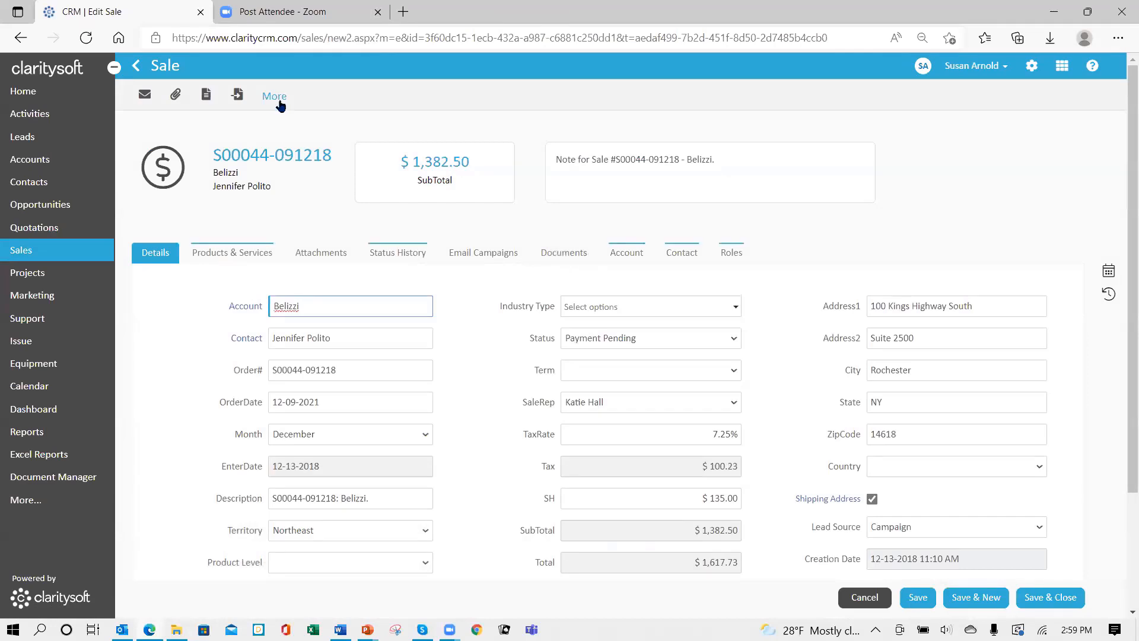
pyautogui.click(274, 98)
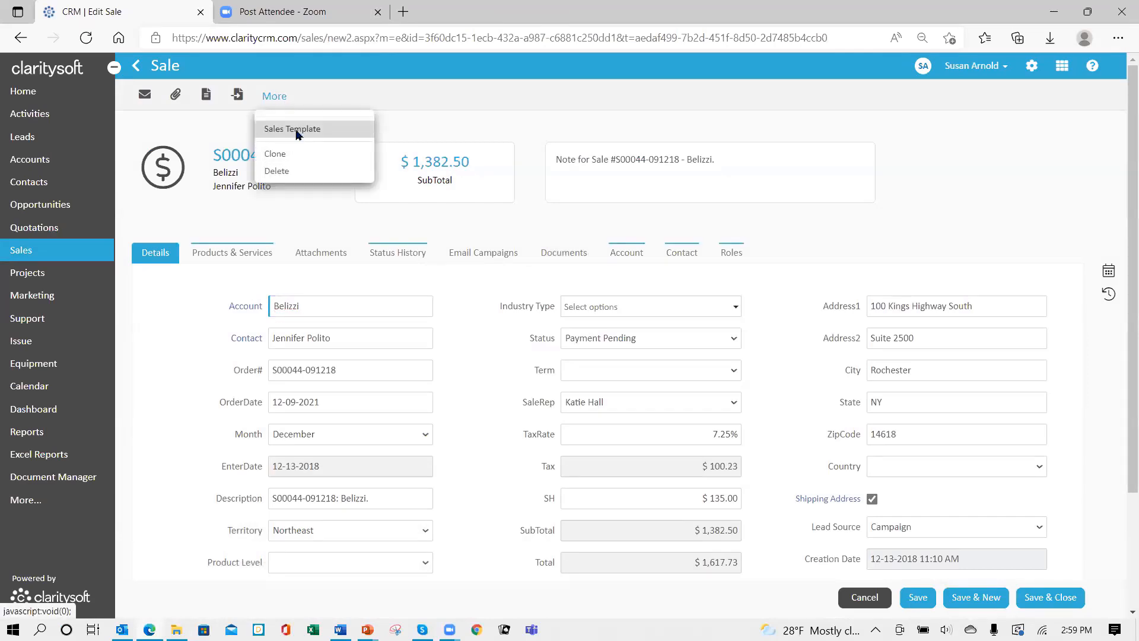
pyautogui.click(297, 131)
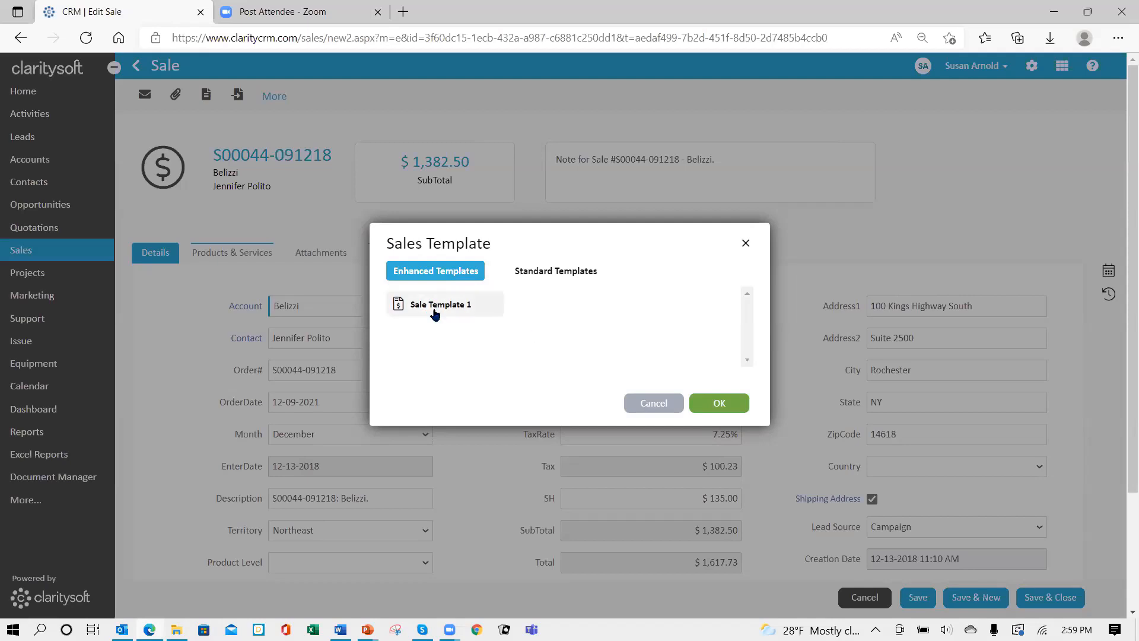
pyautogui.click(435, 312)
pyautogui.click(716, 407)
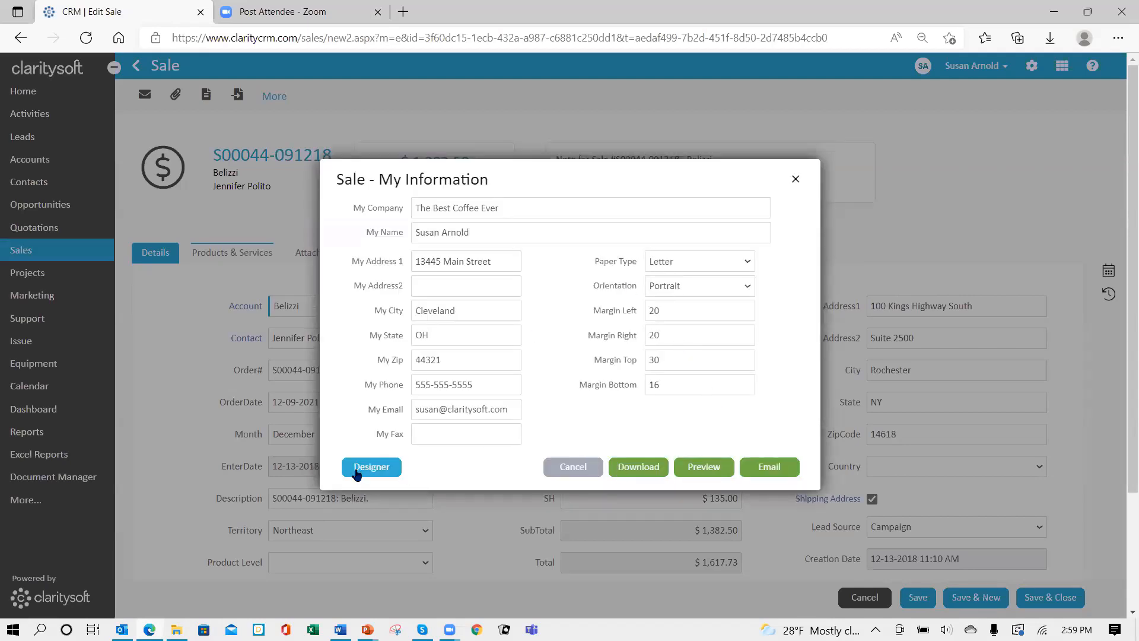
# - View the invoice layout of Sale Template 1 in the designer, then close it and cancel the sale's My Information dialog
pyautogui.click(357, 466)
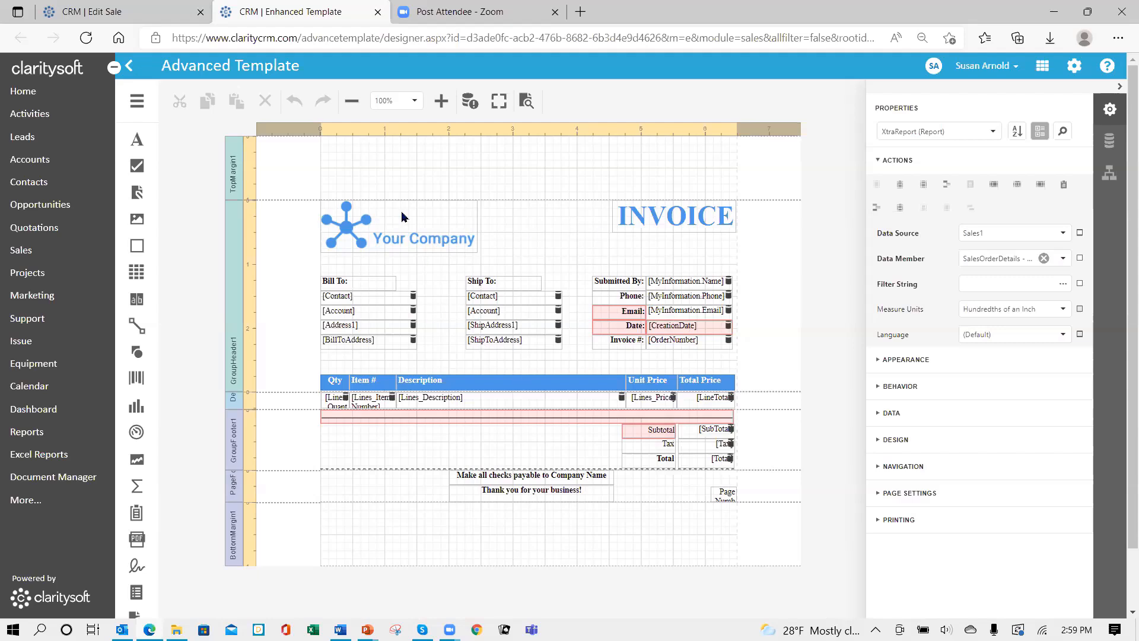
pyautogui.click(378, 12)
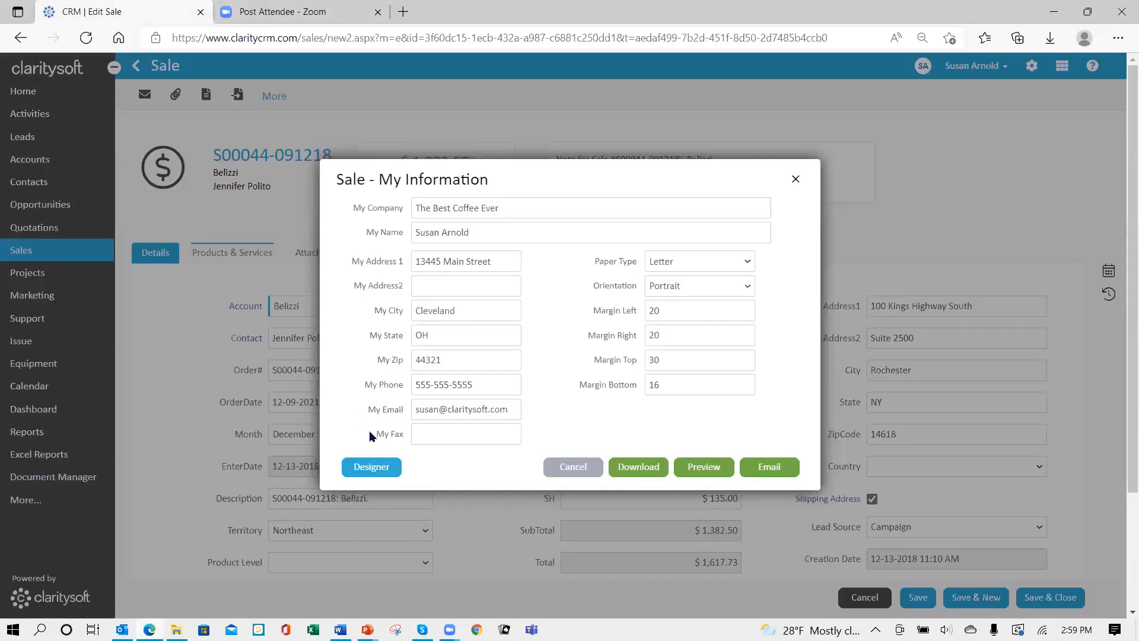
pyautogui.click(564, 467)
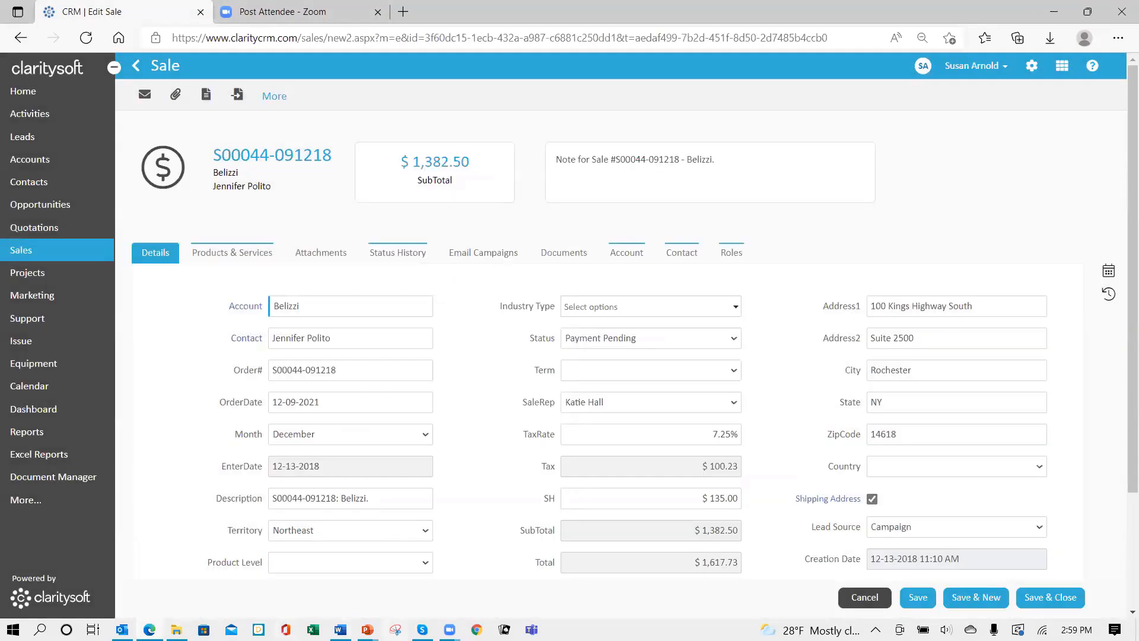
# - Switch to the running PowerPoint slide show and advance from the Agenda slide to the Thank You for Attending slide
pyautogui.moveTo(367, 631)
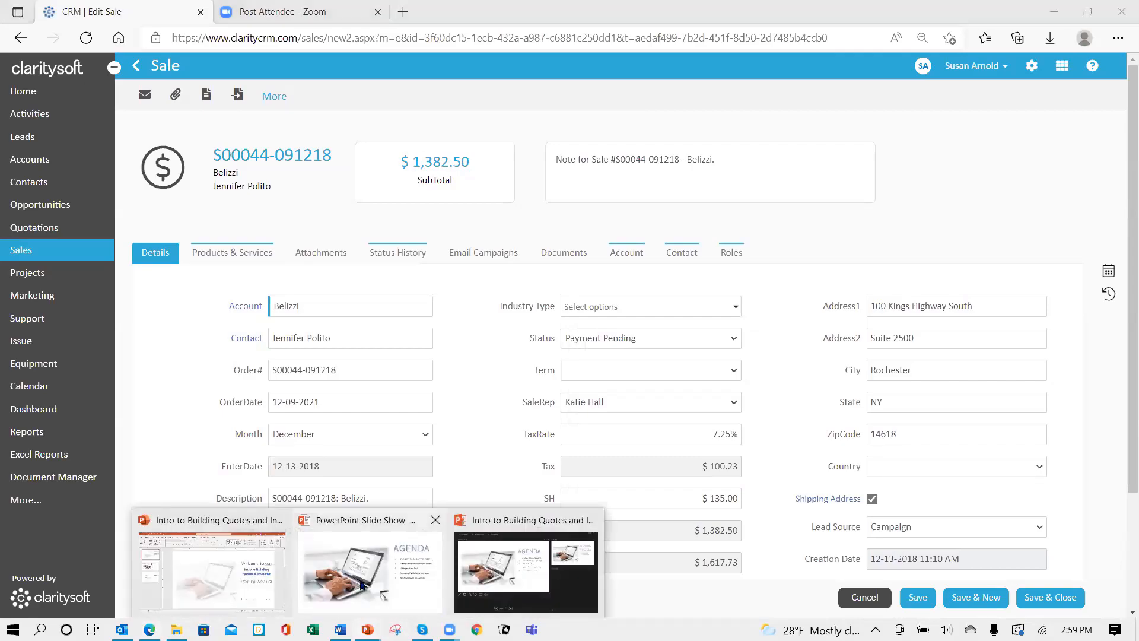
pyautogui.click(362, 584)
pyautogui.click(850, 392)
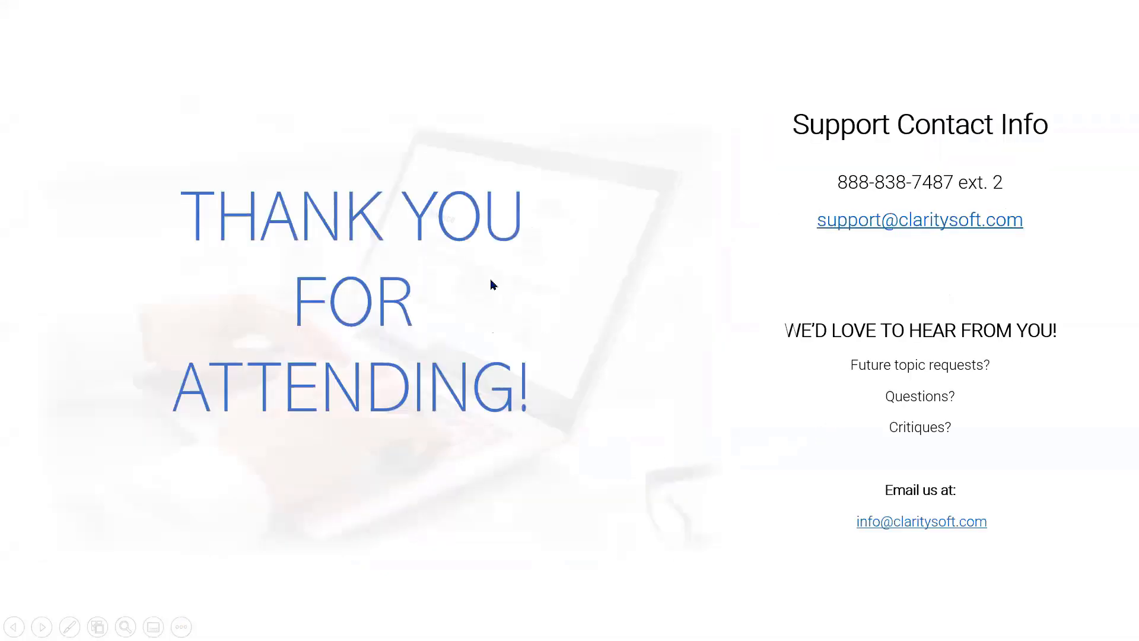